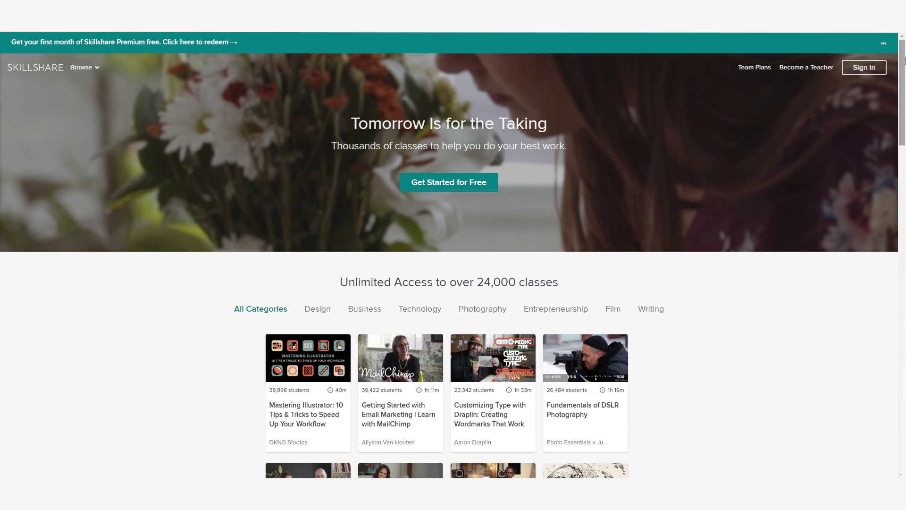
Scroll down the Skillshare page to browse the class recommendations.
drag(905, 61, 905, 91)
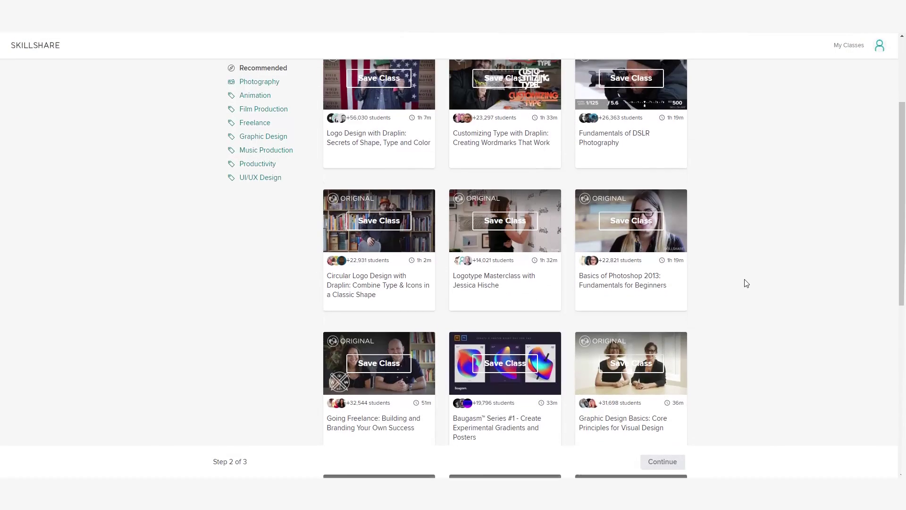
scroll(747, 283, down, 8)
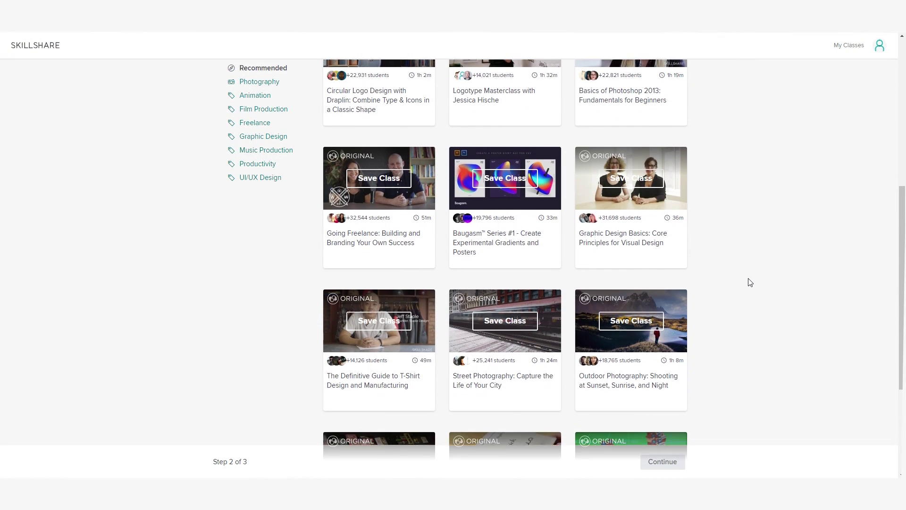
scroll(751, 283, down, 4)
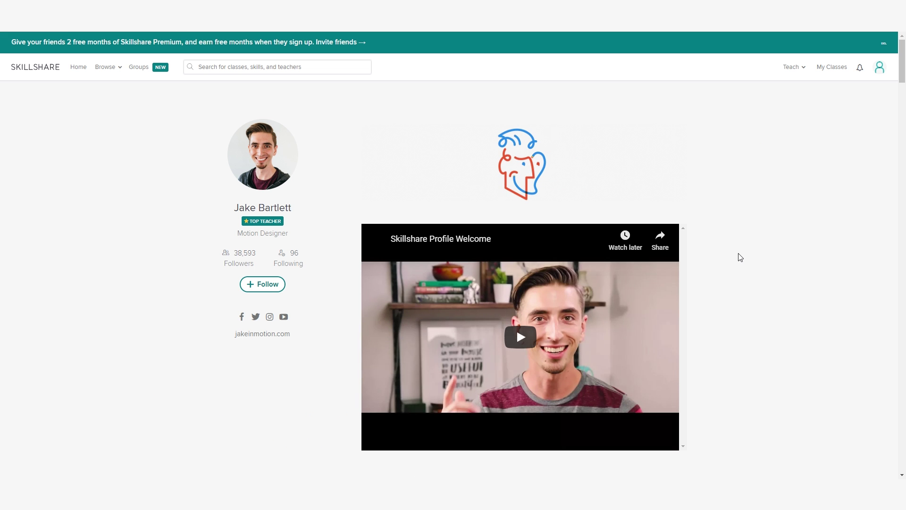
Scroll down the Walk Cycles class page playlist.
scroll(739, 257, down, 7)
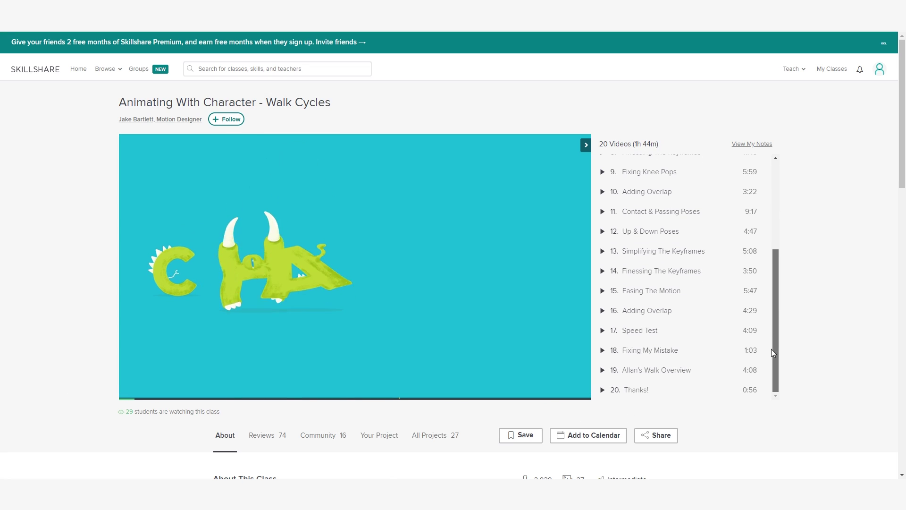
scroll(811, 298, down, 1)
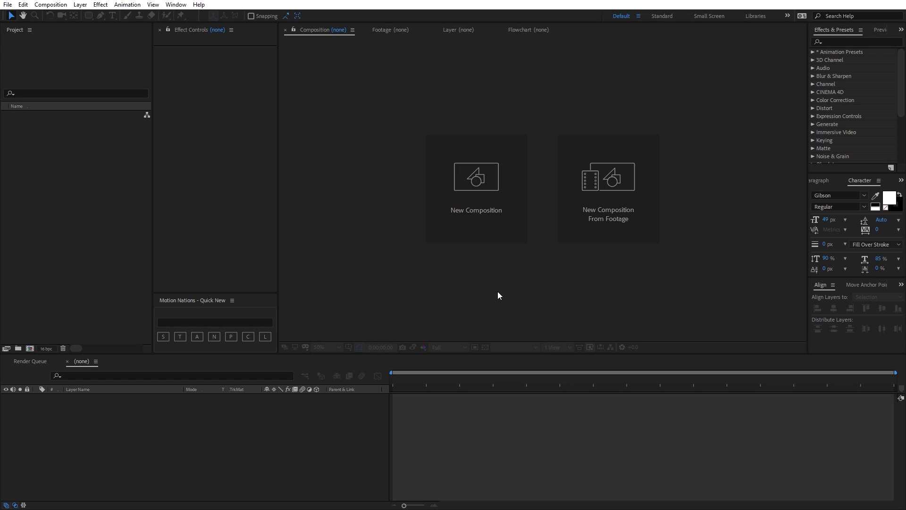
Create a 1920×1080 composition named Main and add a black solid layer to it.
click(466, 222)
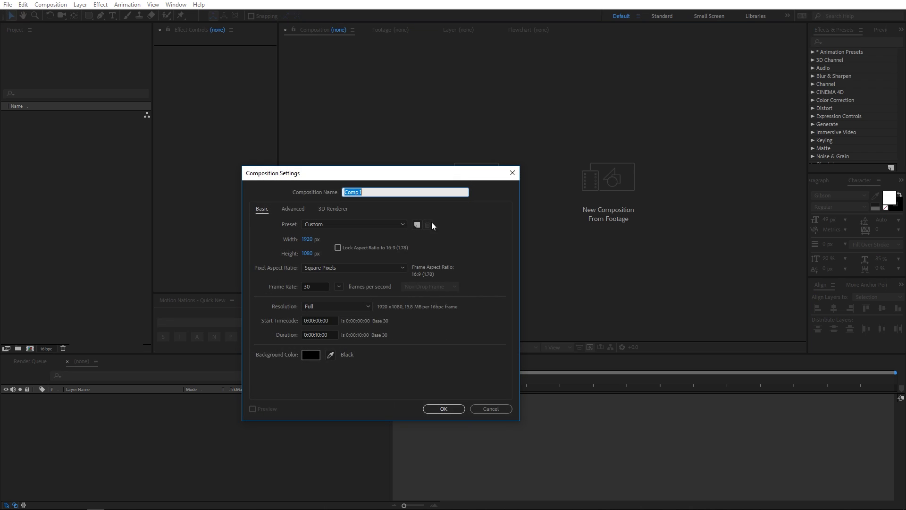
text(Main)
click(444, 408)
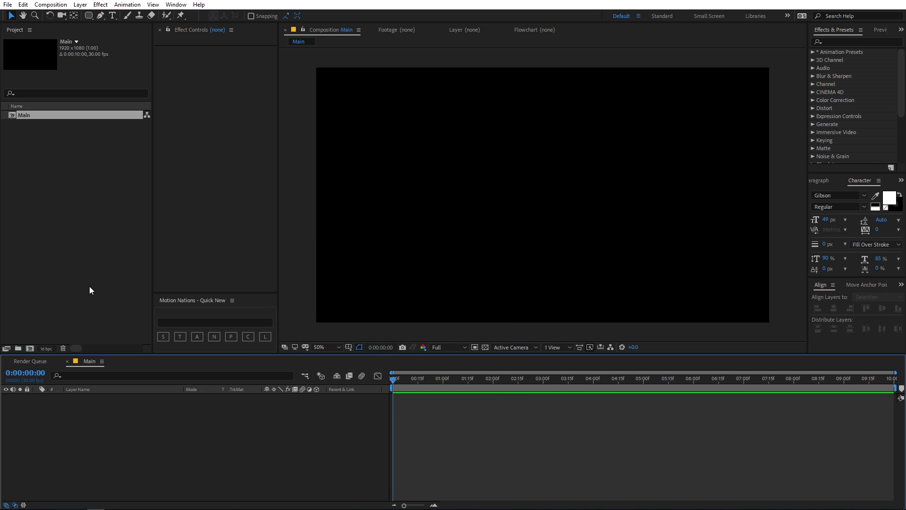
click(80, 5)
mouse_move(90, 15)
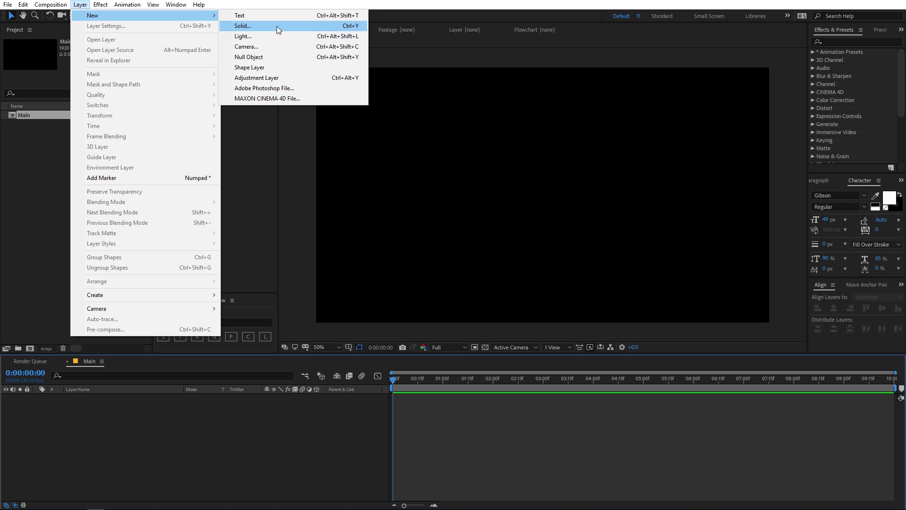
click(302, 27)
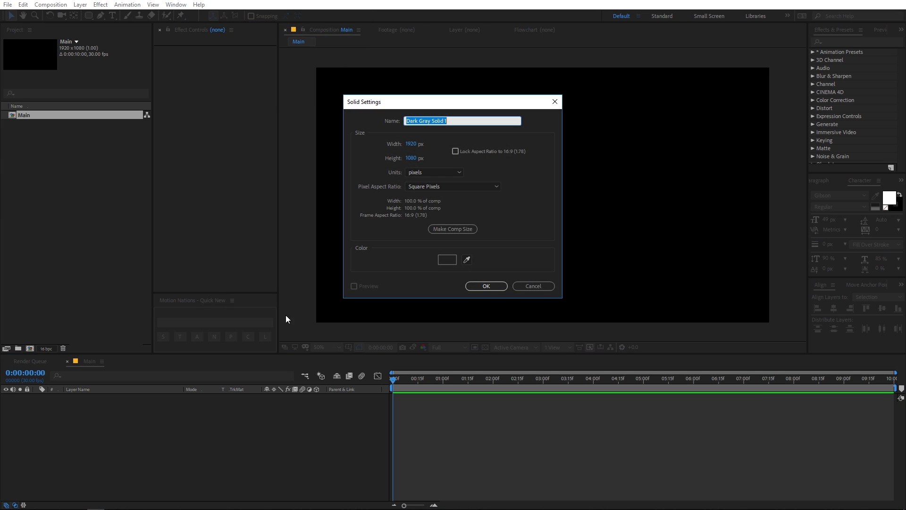
click(523, 287)
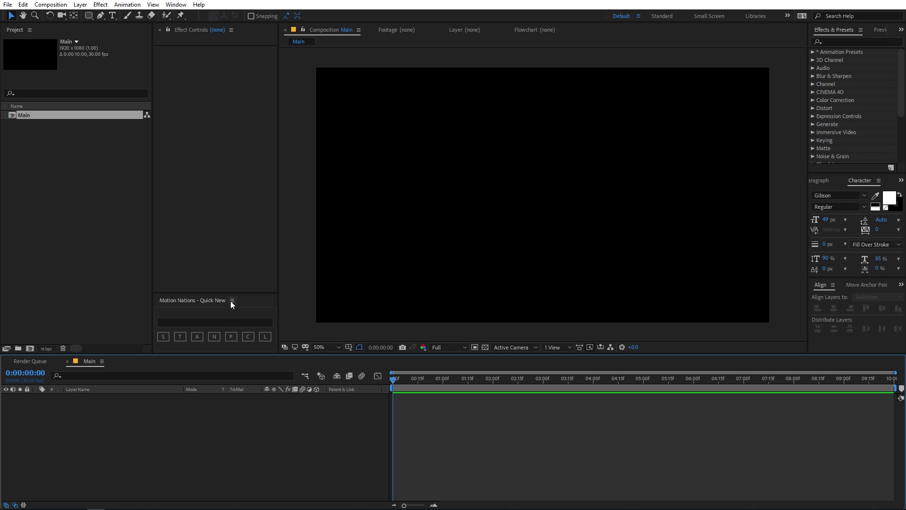
click(163, 336)
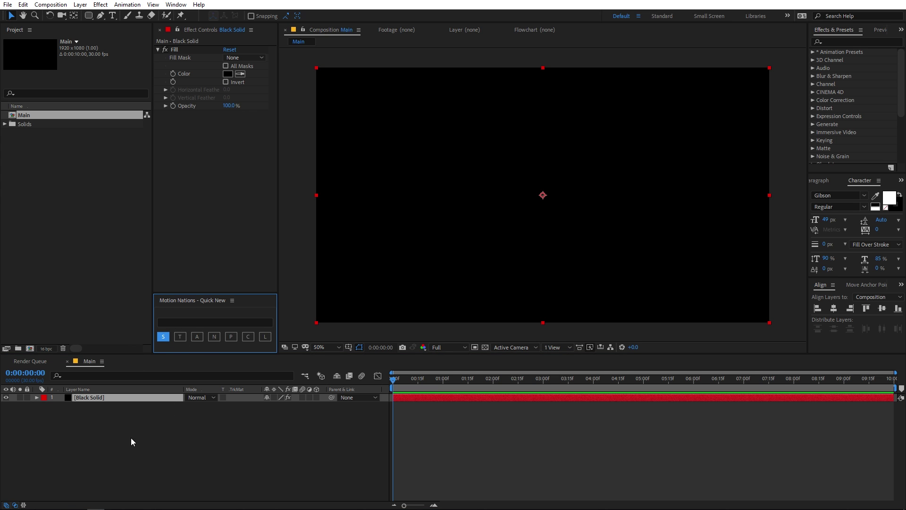
Rename the solid to BG and set its fill colour to dark grey 191919.
click(126, 400)
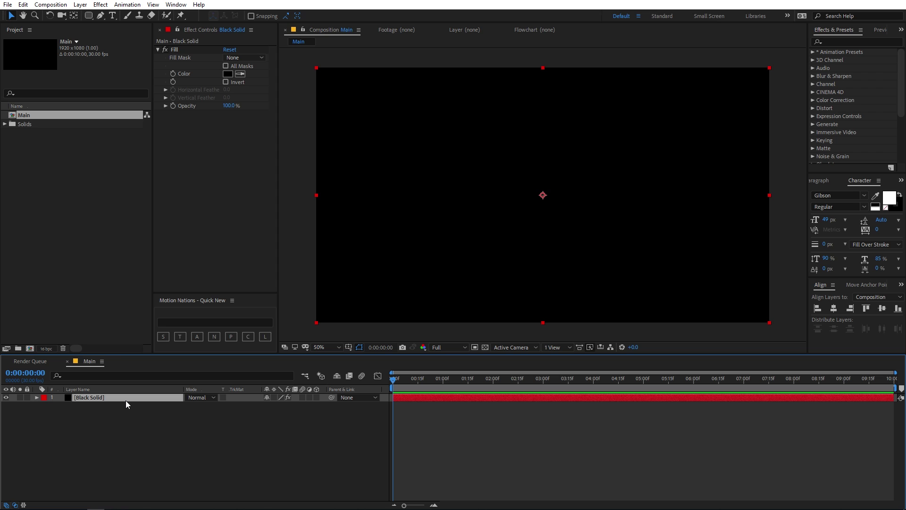
key(Return)
text(BG)
key(Return)
click(228, 73)
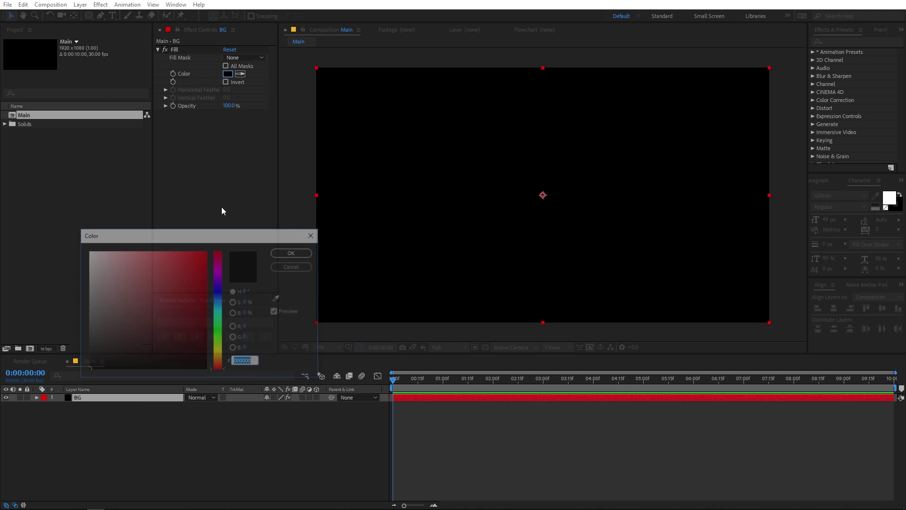
drag(109, 357, 52, 358)
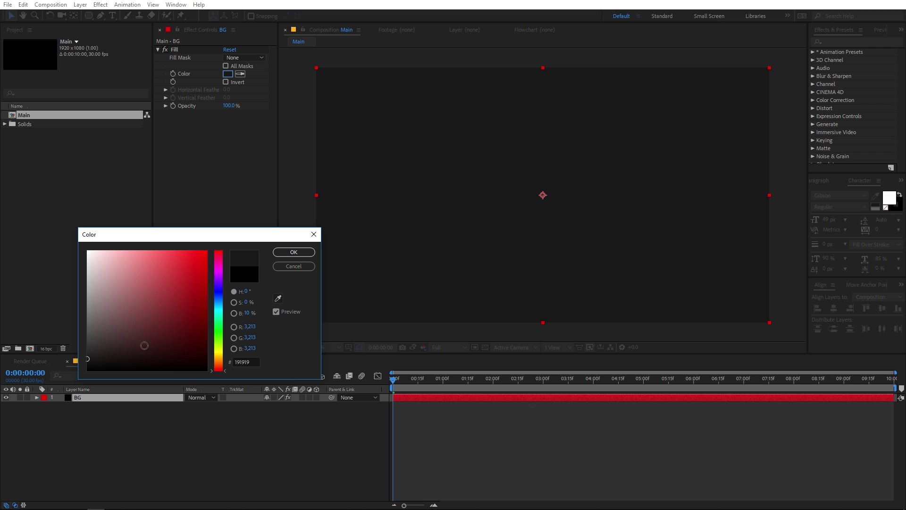
click(293, 252)
click(311, 433)
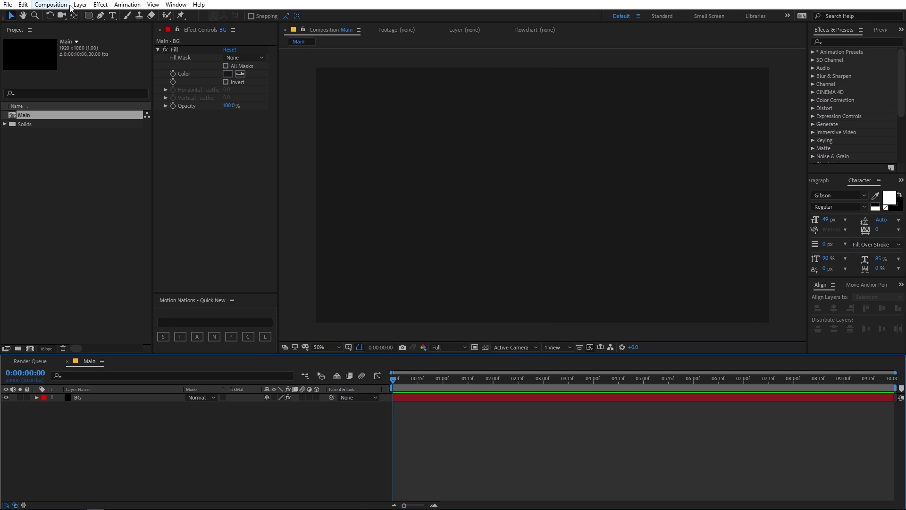
Draw a white 1020×84 bar and centre it horizontally and vertically in Main.
click(89, 15)
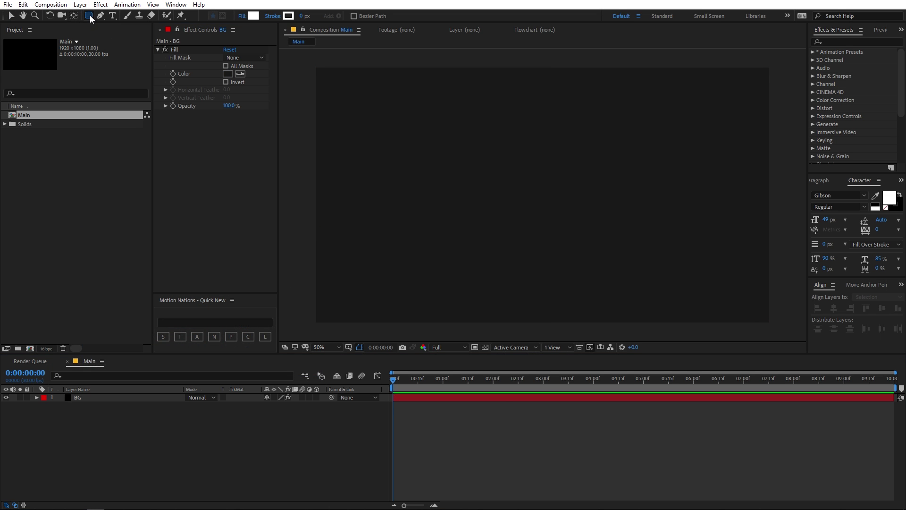
click(482, 443)
drag(436, 186, 677, 206)
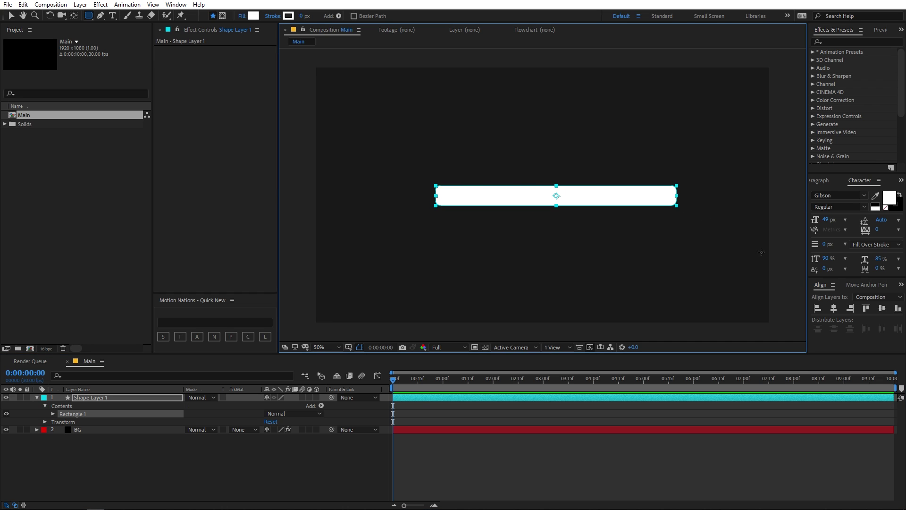
click(834, 307)
click(882, 308)
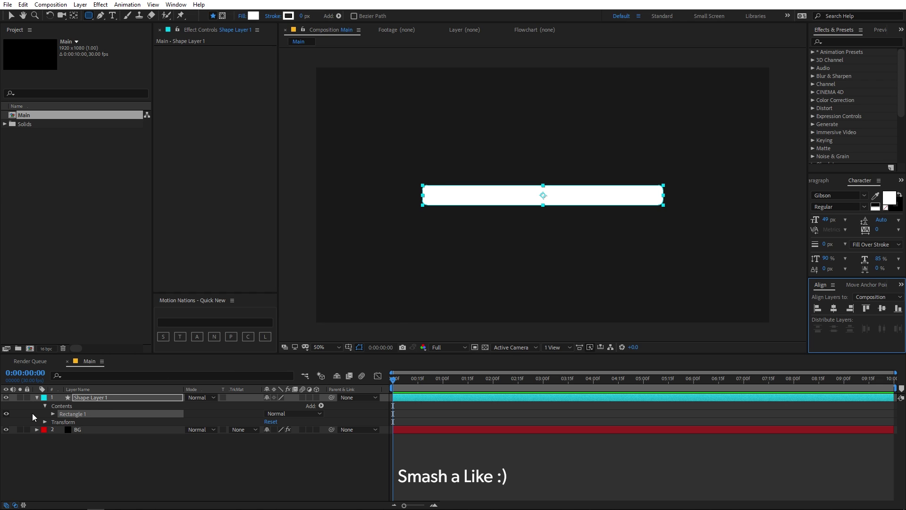
Set the Rectangle Path 1 Roundness to 25 and reselect Shape Layer 1.
click(52, 414)
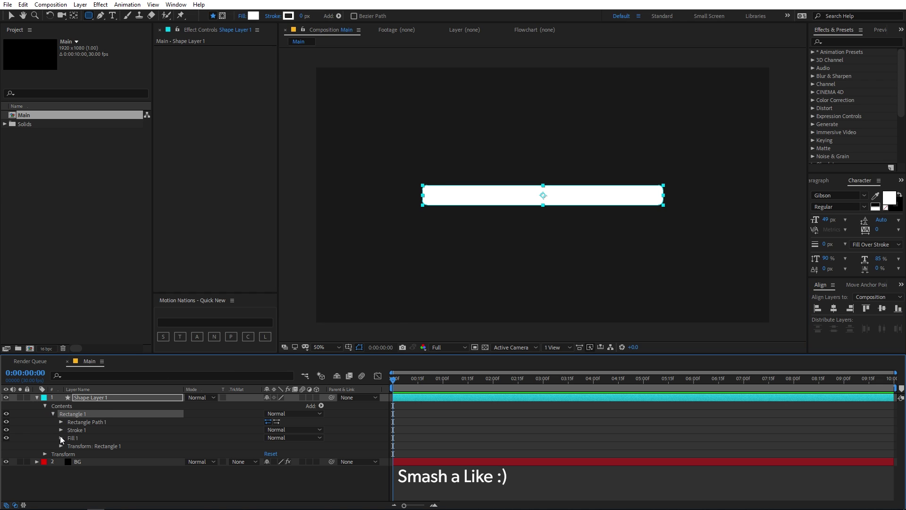
click(61, 422)
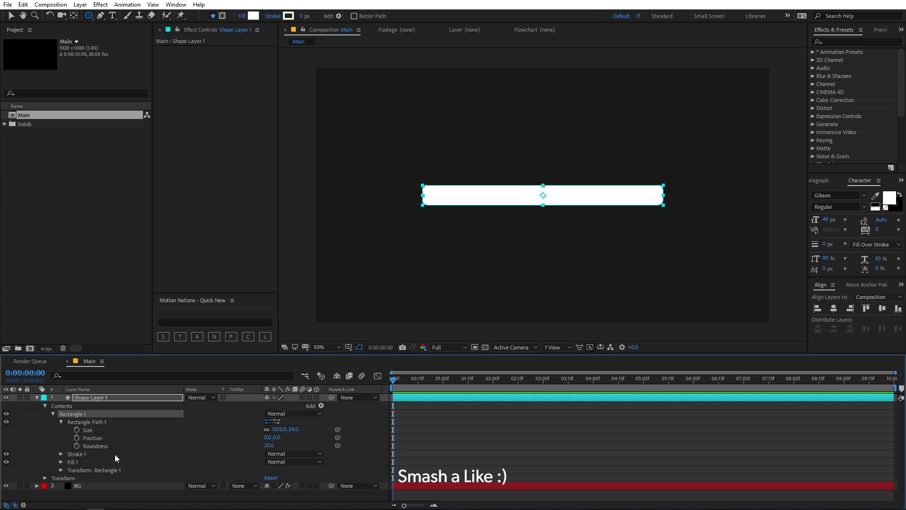
click(94, 446)
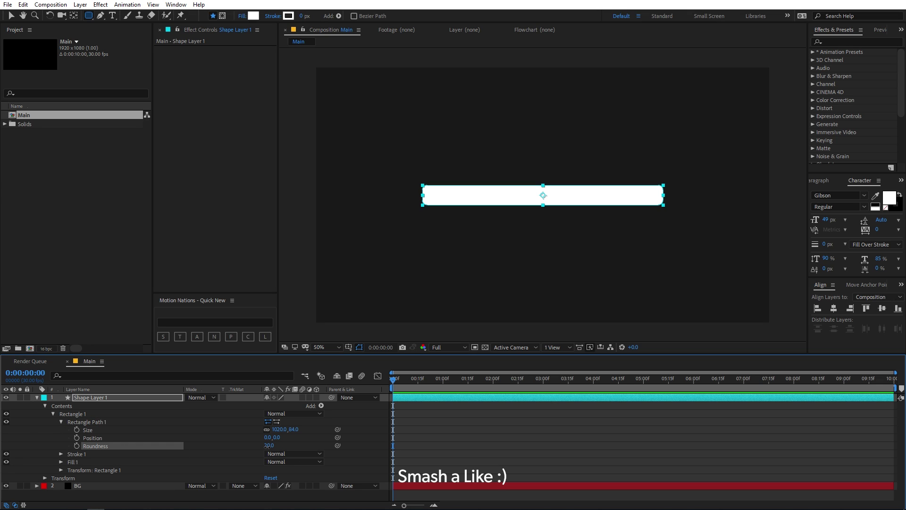
text(25)
key(Return)
click(662, 434)
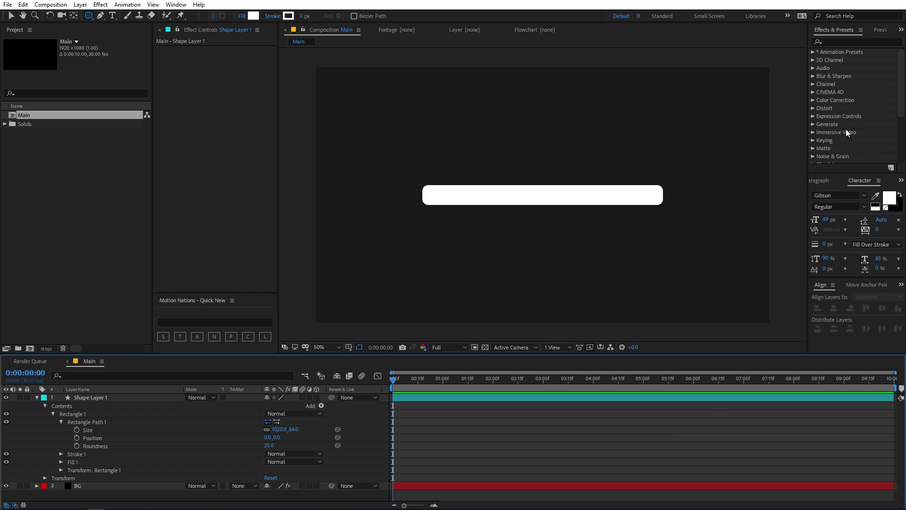
click(154, 405)
click(106, 401)
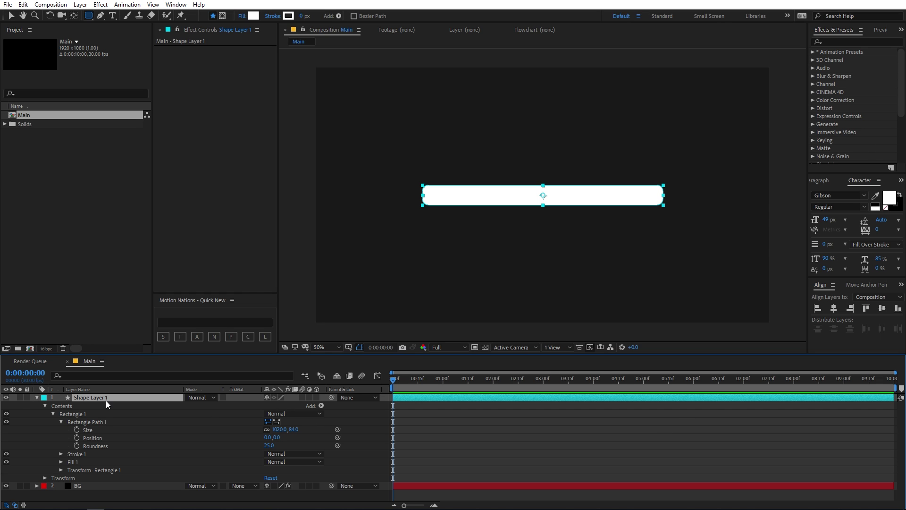
Remove the rectangle's fill and give it a 2 px white stroke.
click(241, 17)
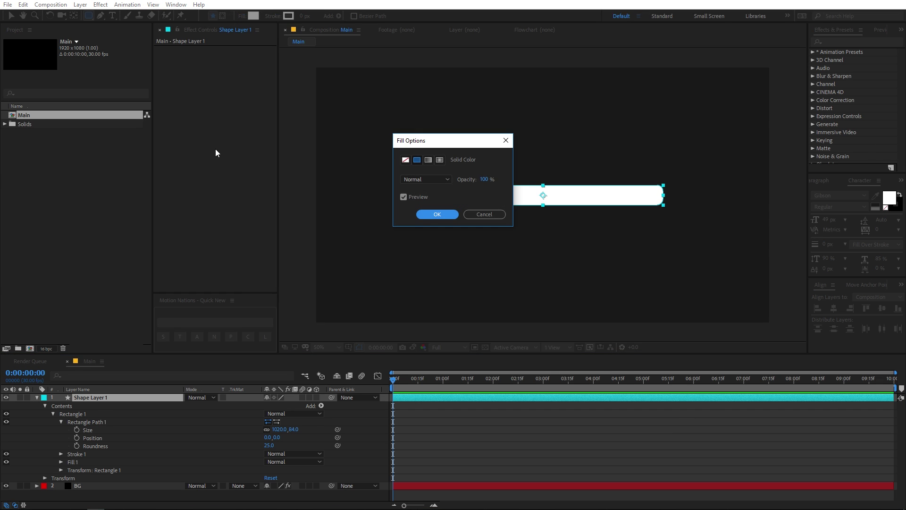
click(405, 159)
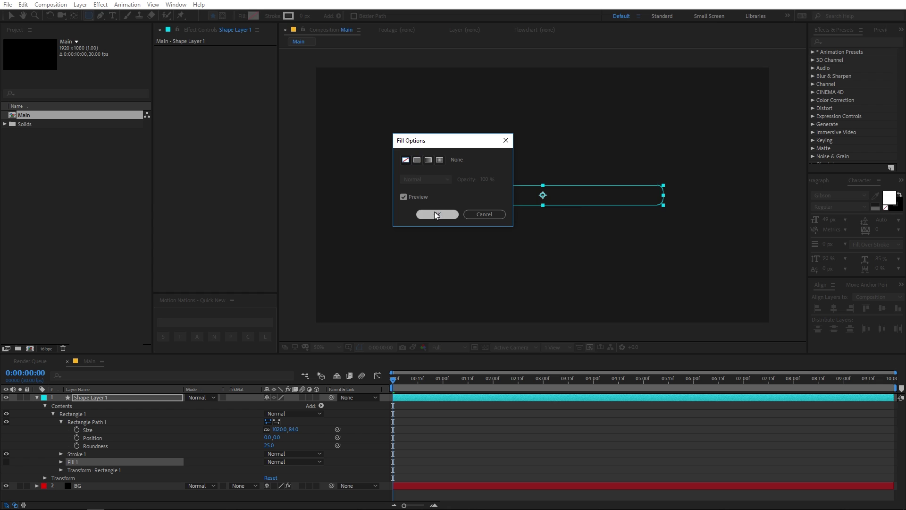
click(435, 213)
click(244, 18)
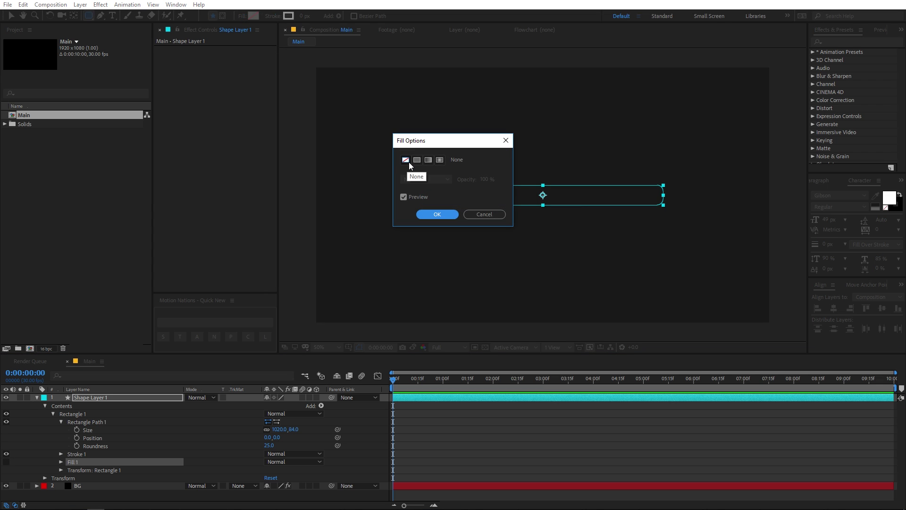
click(432, 214)
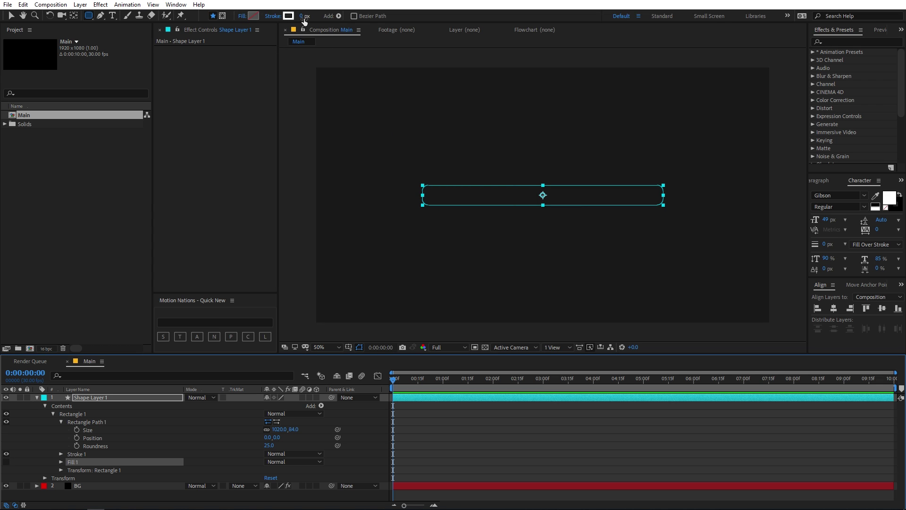
drag(303, 17, 304, 17)
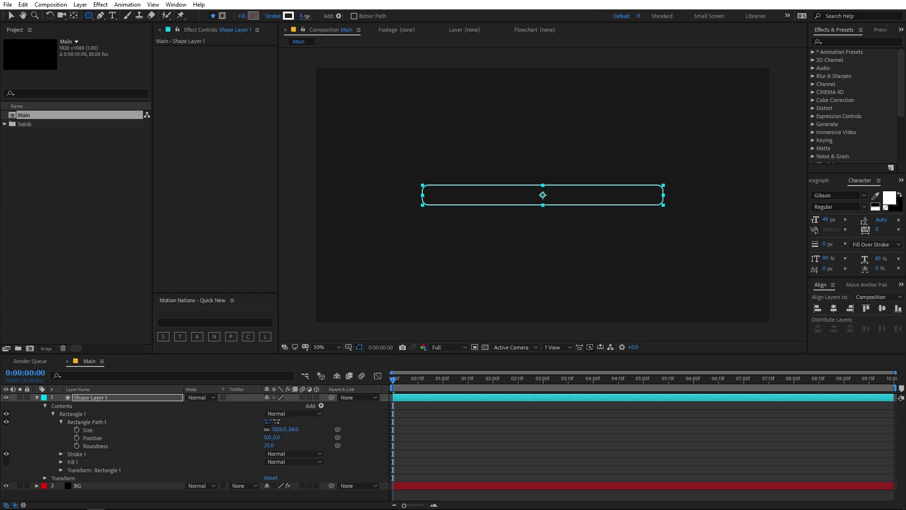
click(540, 444)
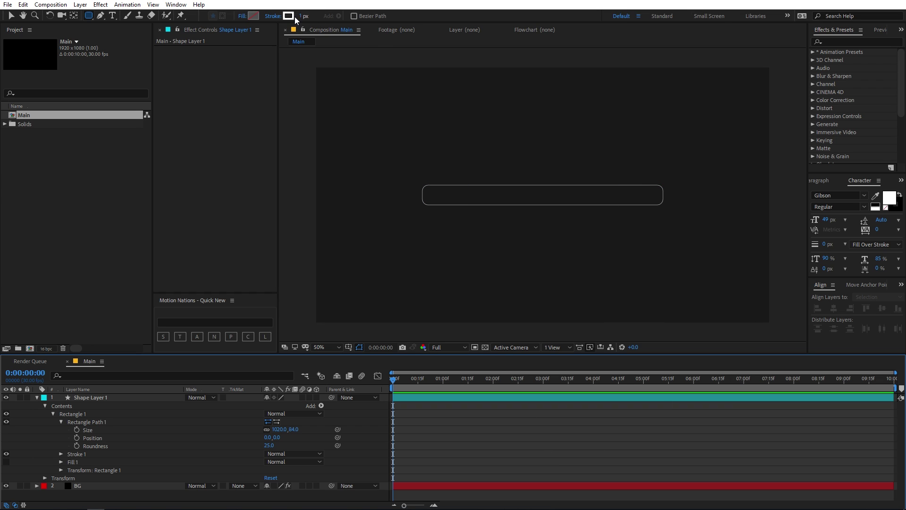
drag(303, 18, 304, 18)
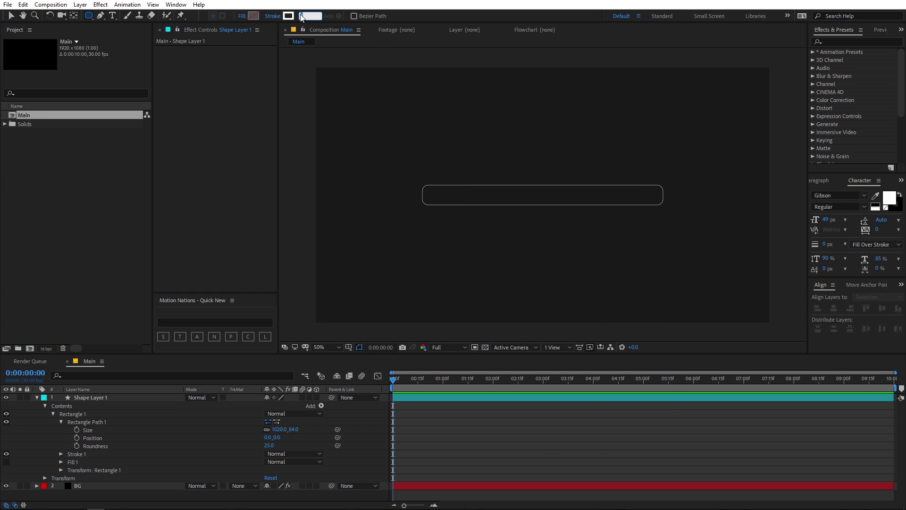
key(ctrl+a)
click(519, 432)
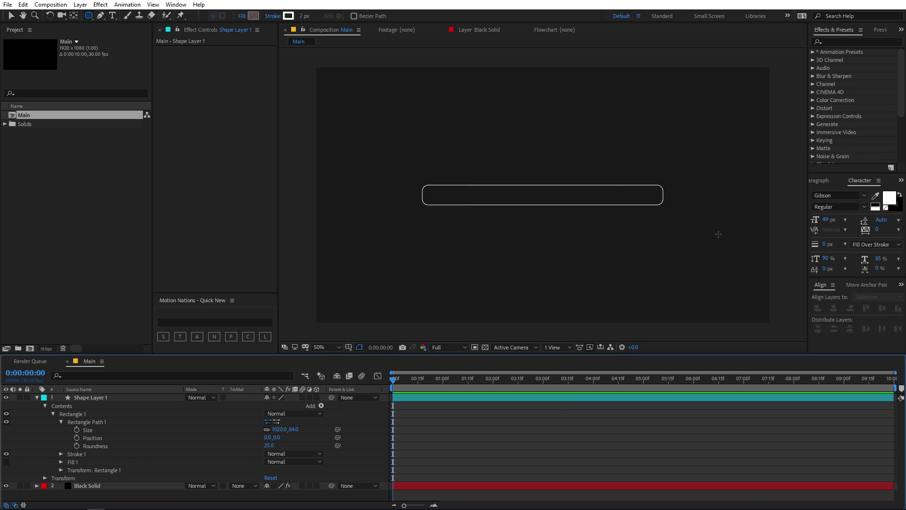
Select the outlined rectangle and centre it in the composition.
click(11, 15)
click(664, 205)
click(834, 308)
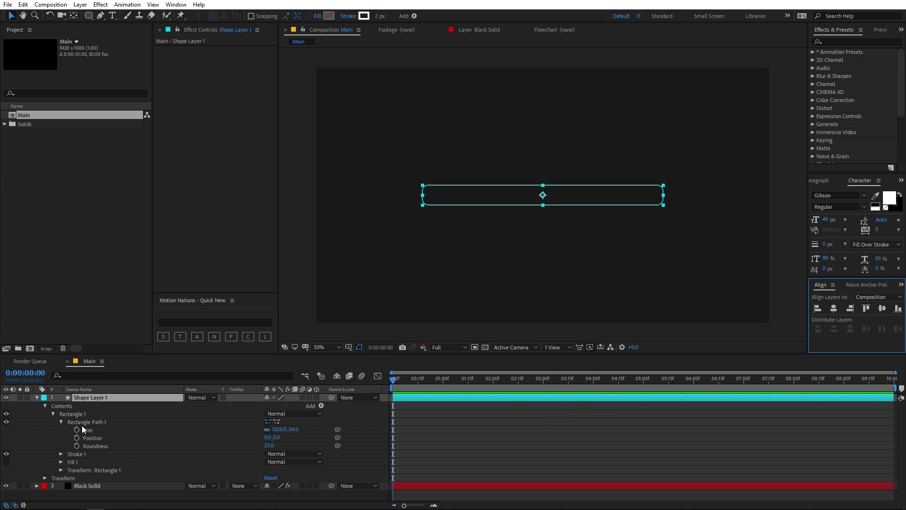
click(32, 398)
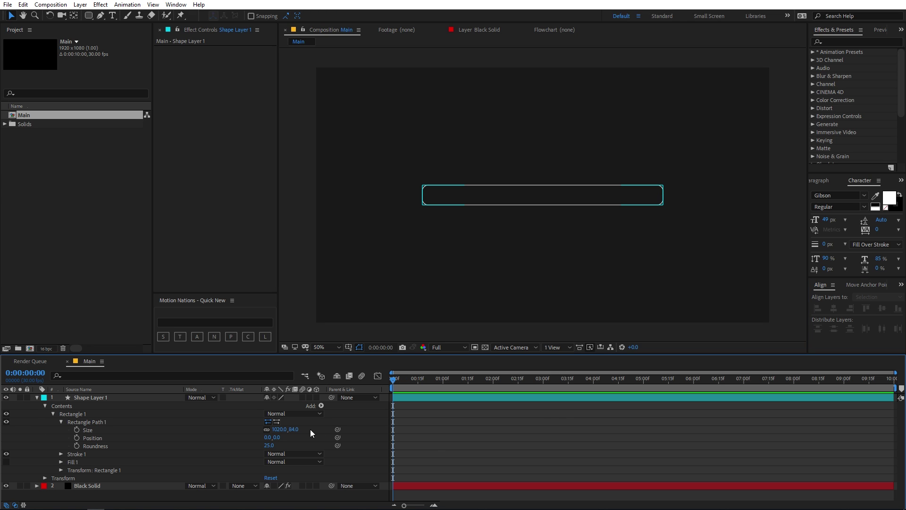
Add Trim Paths and keyframe End from 0% at 0s to 100% at 2s.
click(322, 406)
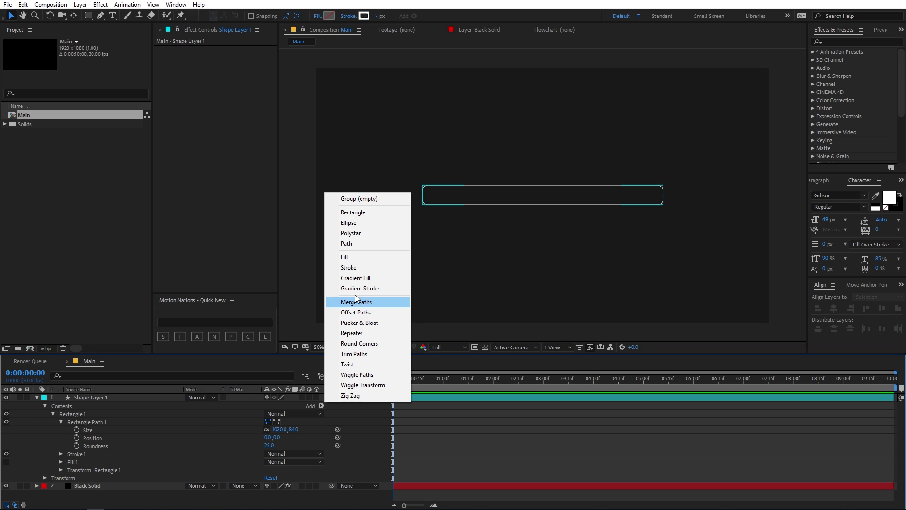
click(350, 353)
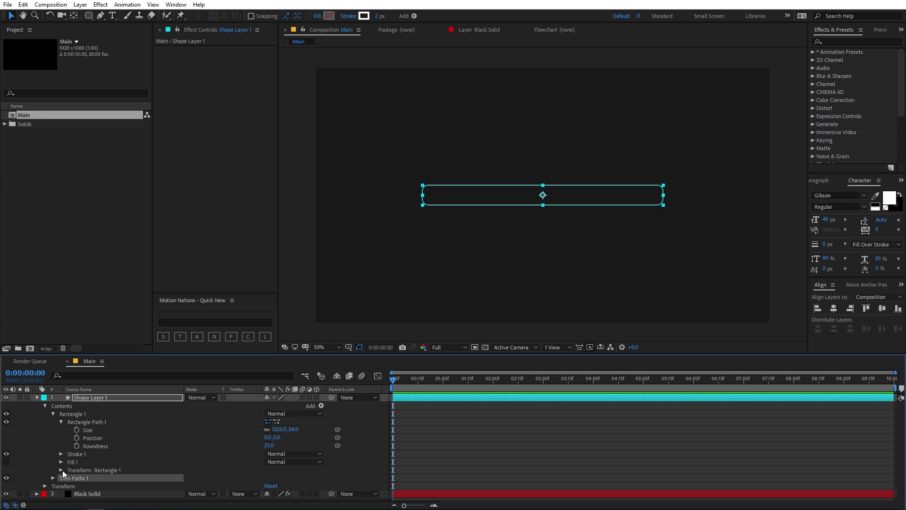
click(52, 479)
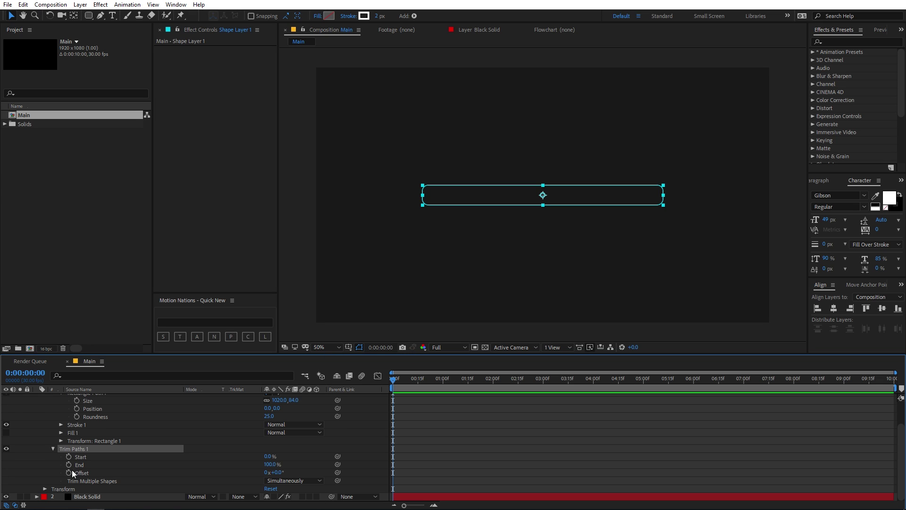
click(68, 465)
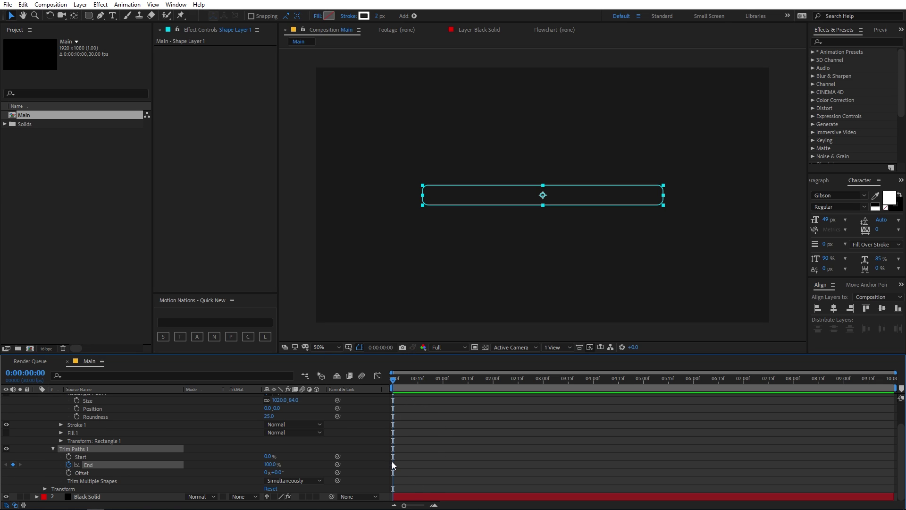
drag(393, 465, 493, 464)
text(0)
key(Return)
click(576, 454)
mouse_move(398, 379)
mouse_down()
mouse_move(492, 385)
mouse_move(359, 387)
mouse_move(496, 392)
mouse_move(407, 392)
mouse_move(436, 392)
mouse_up()
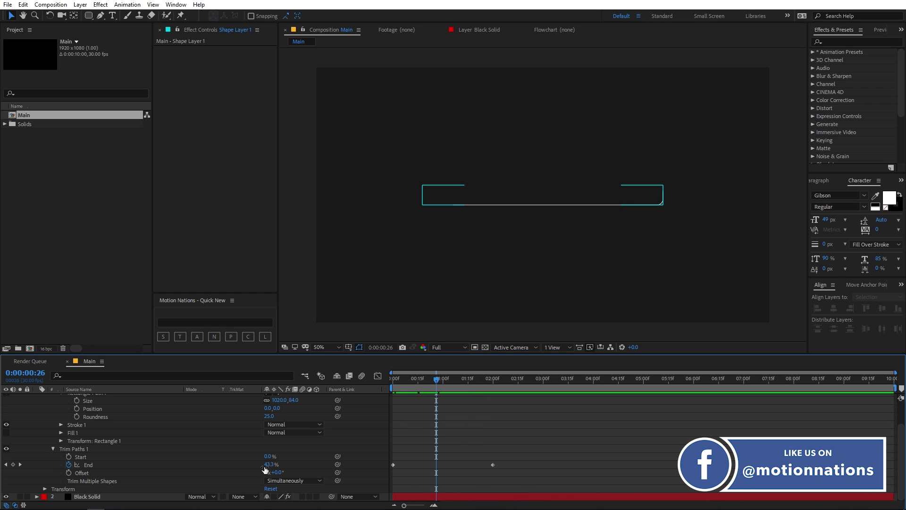
Set the Trim Paths Offset to −85° and scrub to check the draw-on.
mouse_move(276, 475)
mouse_down()
mouse_move(257, 475)
mouse_move(280, 473)
mouse_up()
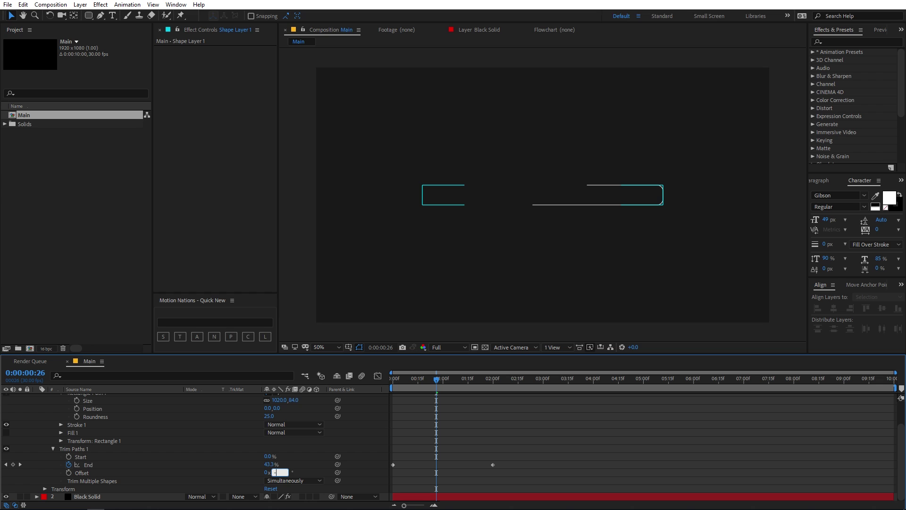
text(-85)
key(Return)
click(541, 439)
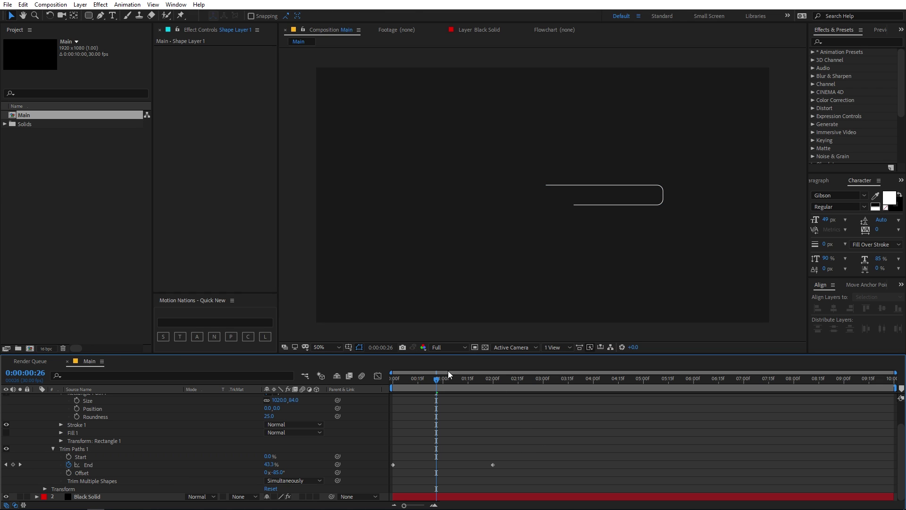
mouse_move(429, 387)
mouse_down()
mouse_move(392, 380)
mouse_move(516, 384)
mouse_up()
Easy Ease both End keyframes, adjust influence for fast-to-slow, and preview the animation.
drag(520, 458, 388, 470)
key(F9)
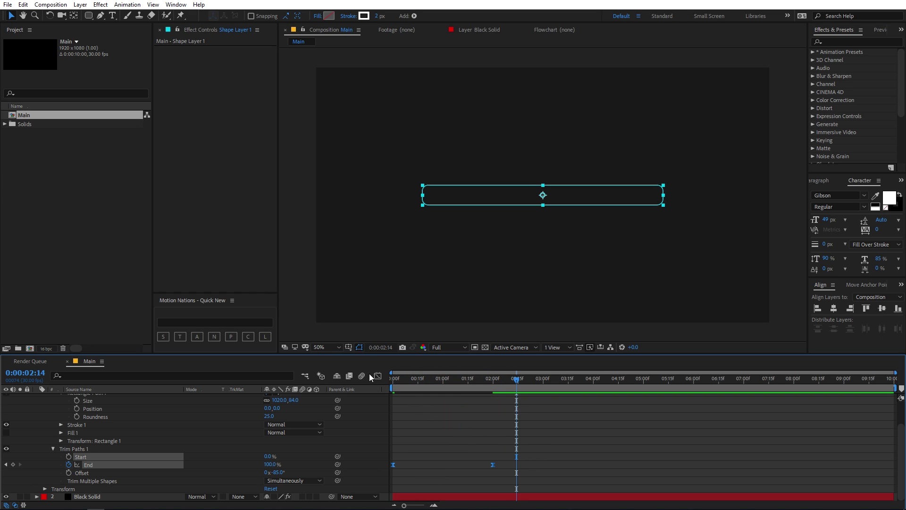
click(378, 376)
drag(573, 459, 390, 484)
drag(477, 481, 427, 463)
click(378, 376)
key(Home)
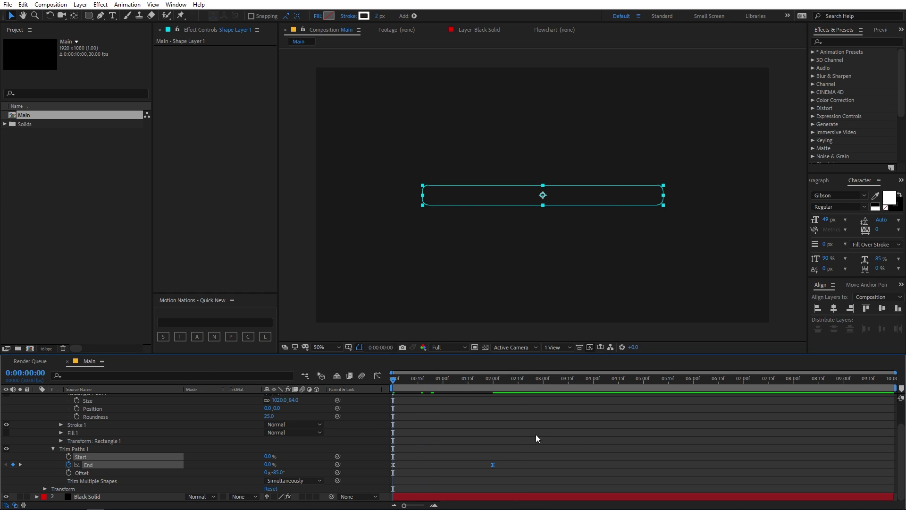
click(580, 435)
key(space)
key(space)
click(378, 376)
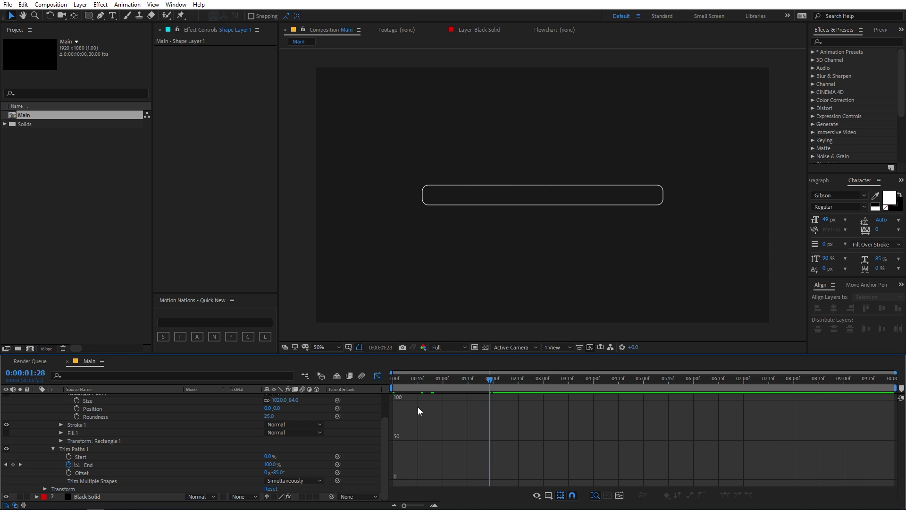
click(378, 376)
click(183, 432)
Collapse the layers, rename Shape Layer 1 to 'Search Bar', and pick the Rectangle tool.
scroll(15, 414, up, 2)
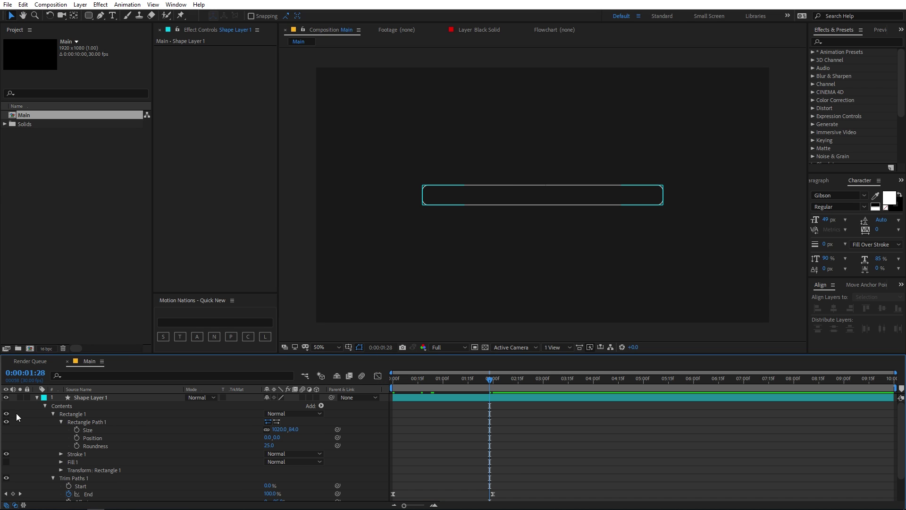
key(ctrl+a)
key(ctrl+grave)
click(89, 397)
key(Return)
text(S)
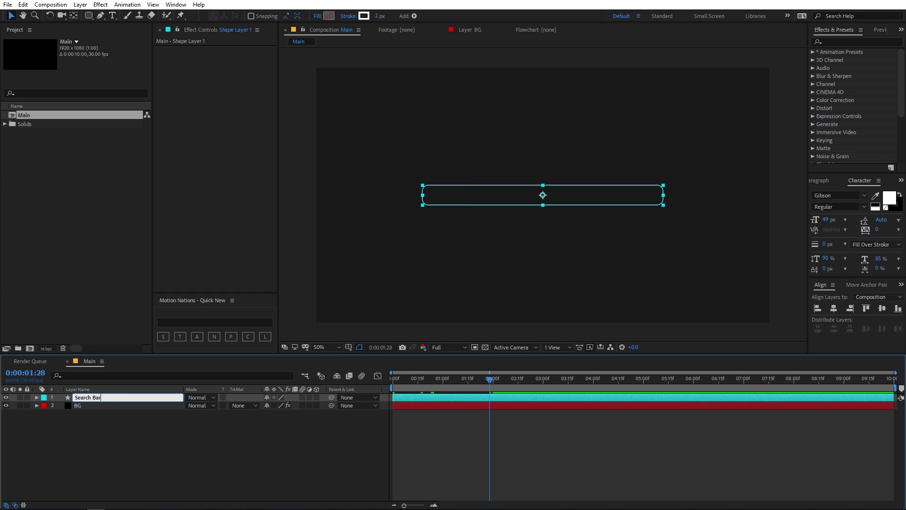
key(Return)
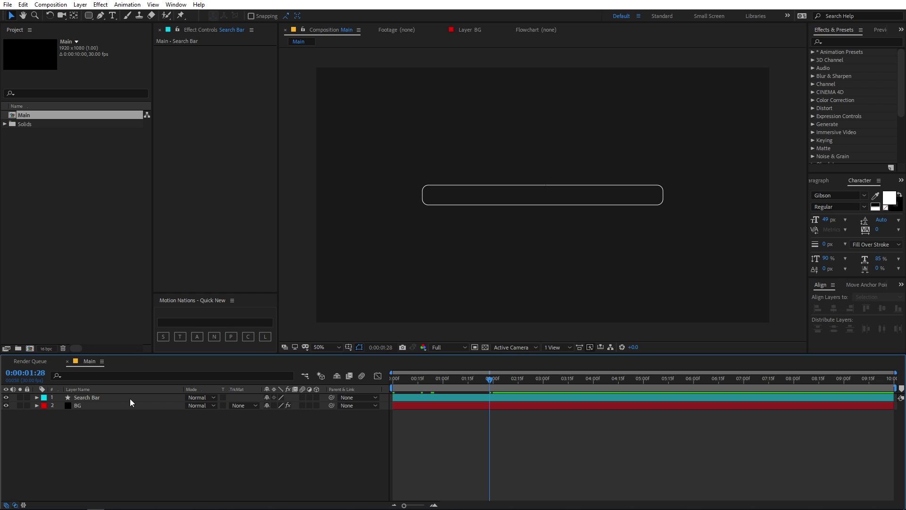
drag(89, 16, 129, 17)
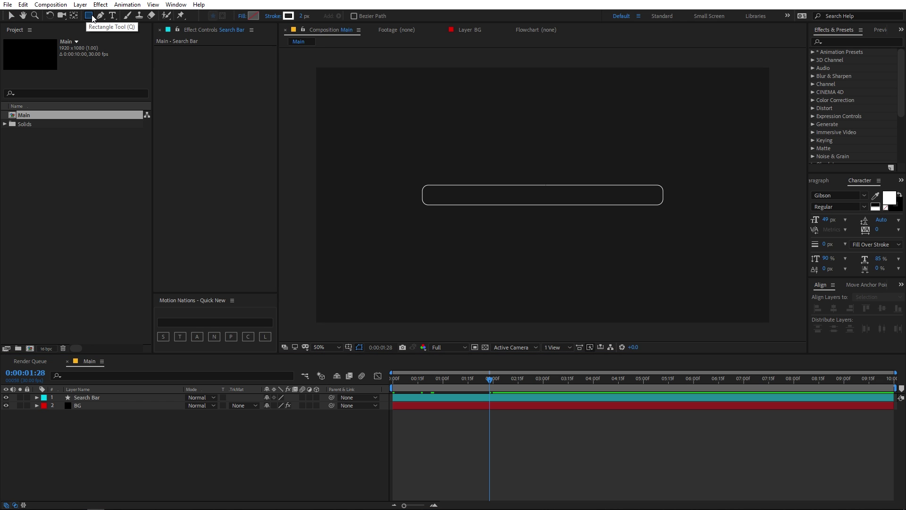
Create a new full-frame rectangle layer with a white fill and no stroke.
click(214, 446)
double_click(88, 15)
key(v)
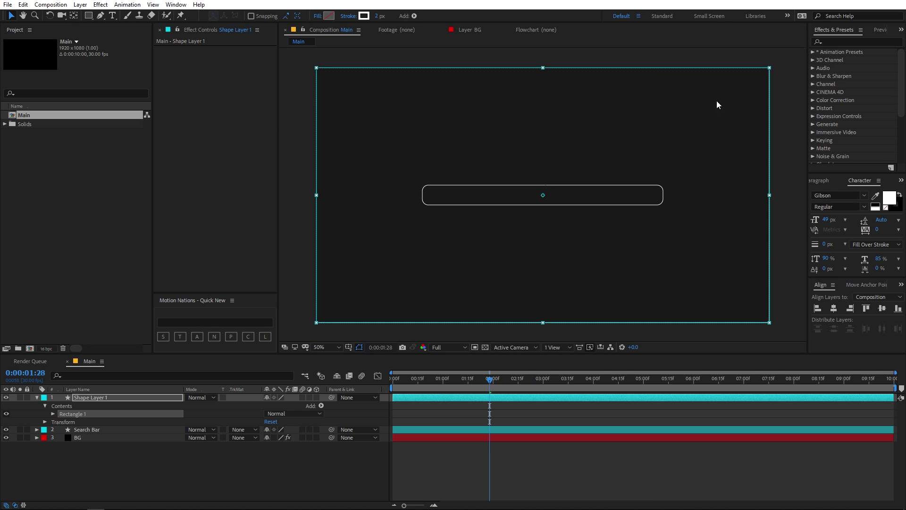
click(330, 15)
click(289, 254)
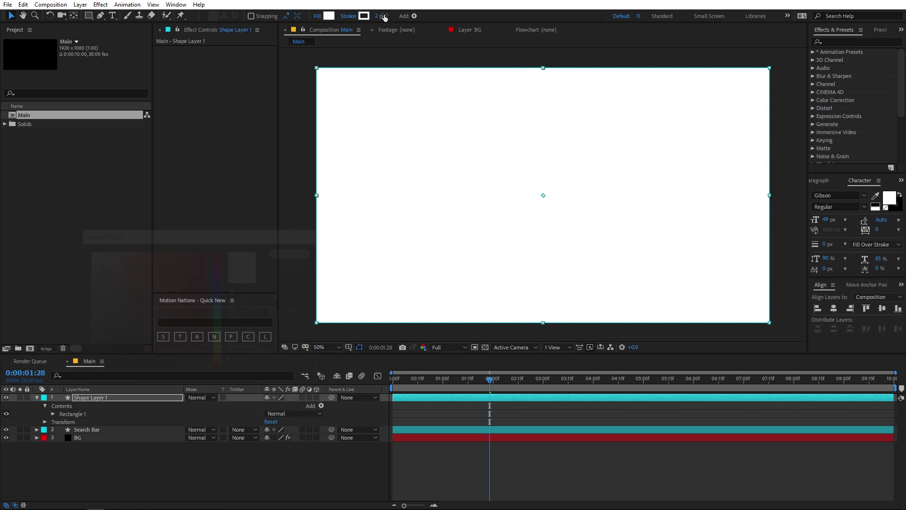
click(516, 448)
Move the new rectangle's anchor point to its lower-left corner.
click(57, 397)
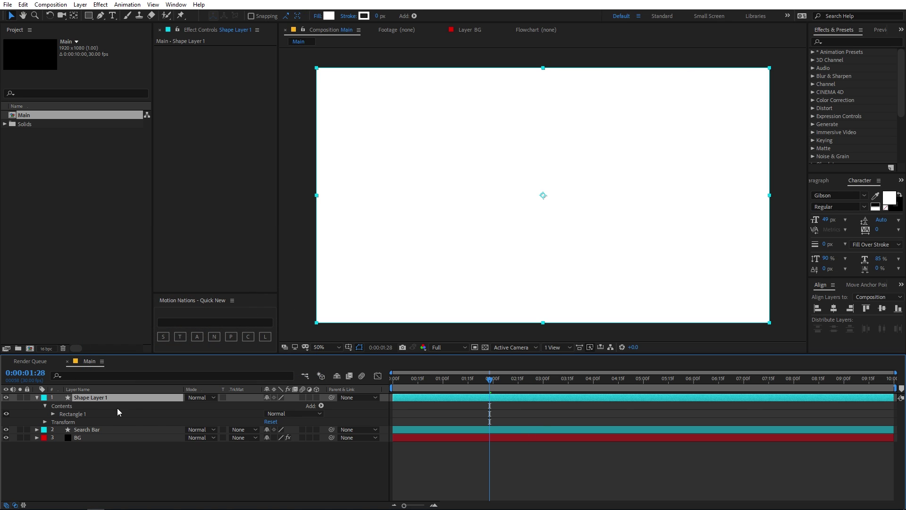
key(p)
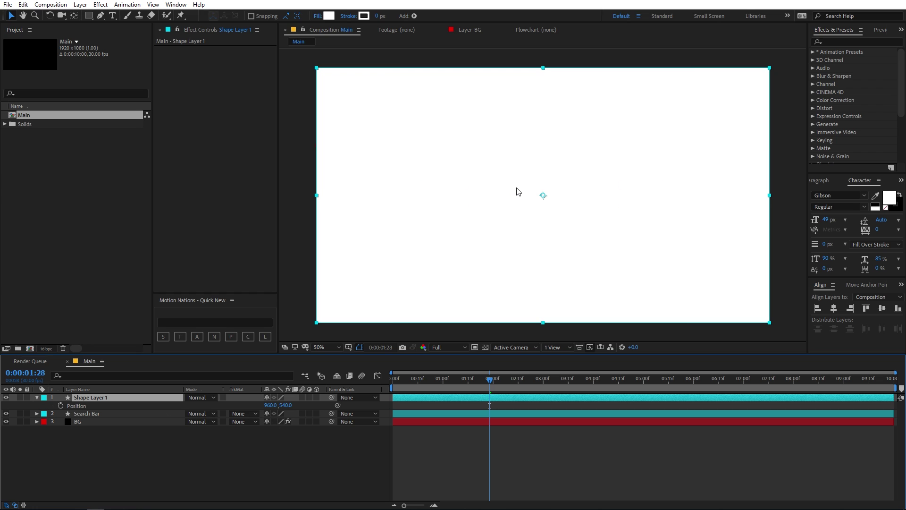
key(comma)
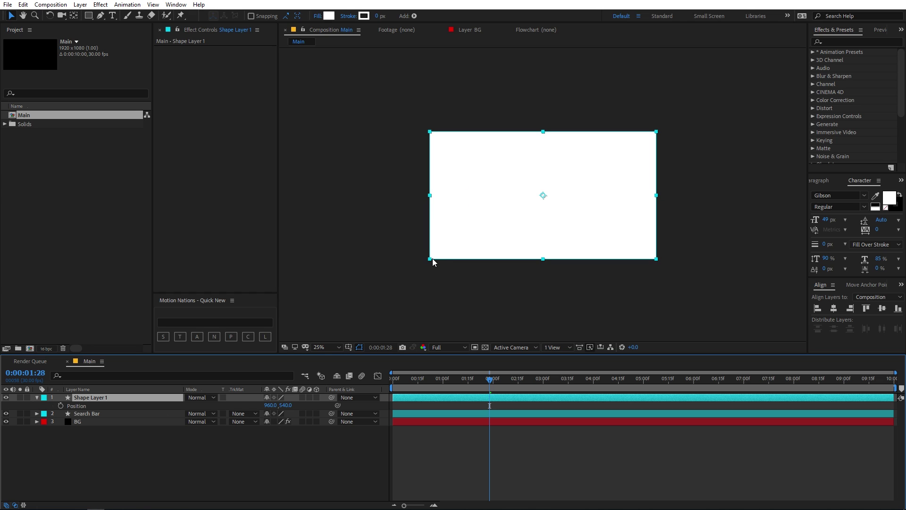
key(y)
drag(545, 196, 431, 259)
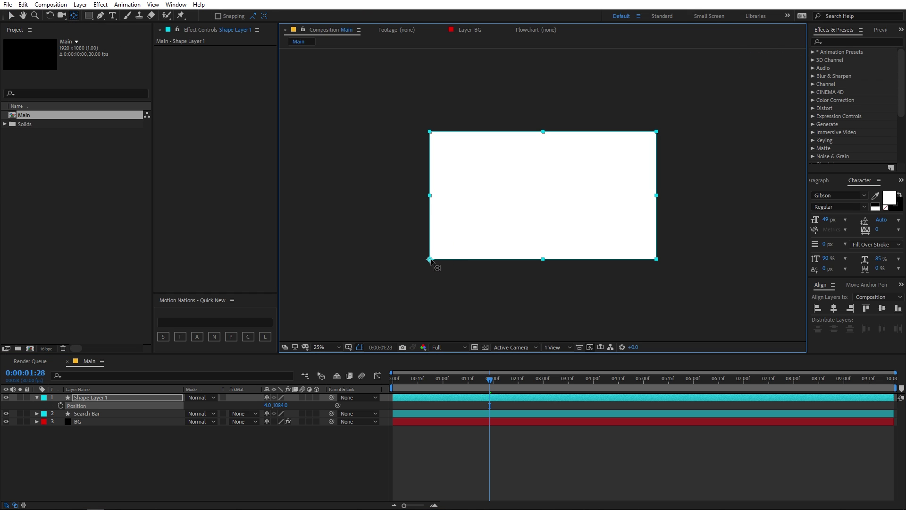
Snap the anchor exactly to the bottom-left corner and move the rectangle up-left.
click(866, 285)
click(821, 322)
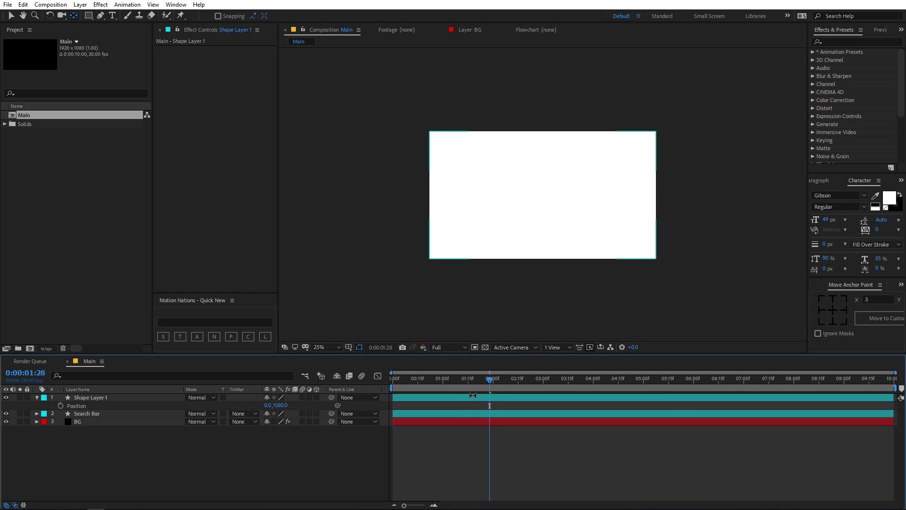
click(482, 385)
key(Home)
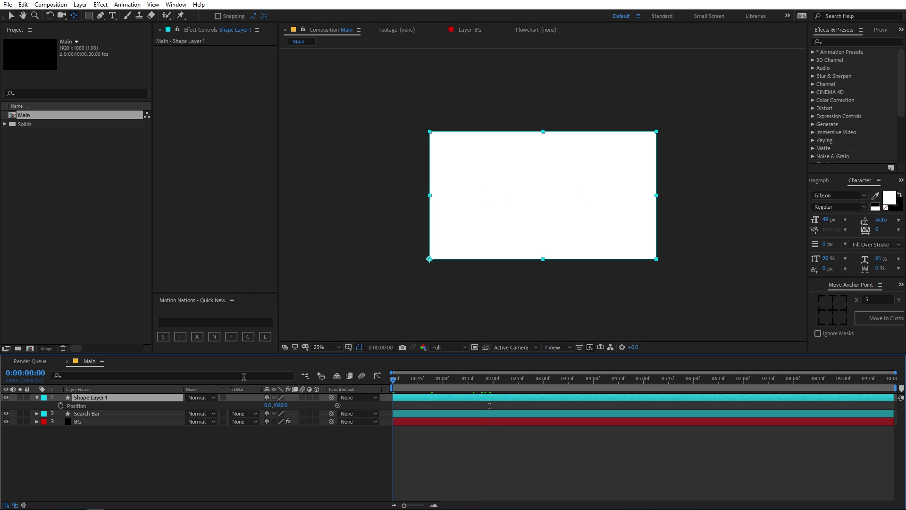
key(v)
mouse_move(525, 214)
mouse_down()
mouse_move(419, 156)
mouse_move(451, 166)
mouse_move(469, 158)
mouse_up()
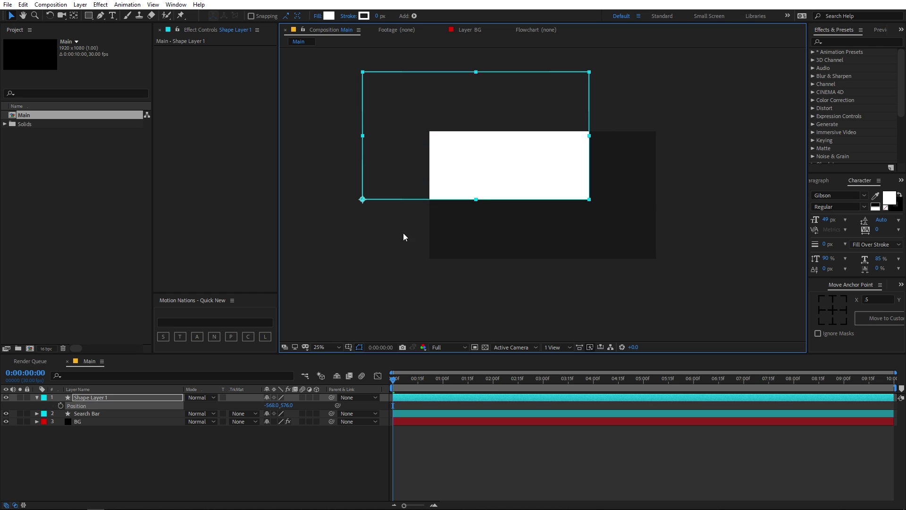
Set Shape Layer 1's Position to −390, 700 and reveal its Rotation property.
click(137, 397)
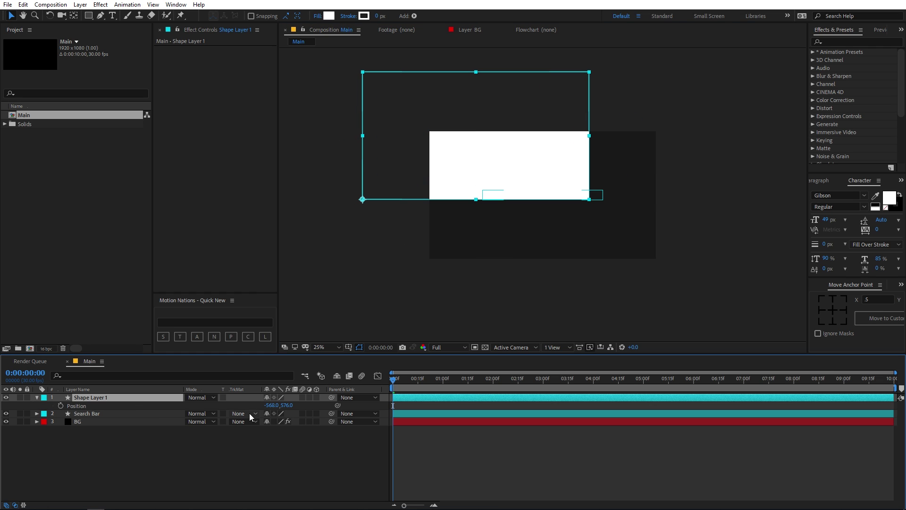
click(272, 405)
text(-390)
key(Tab)
text(700)
key(Return)
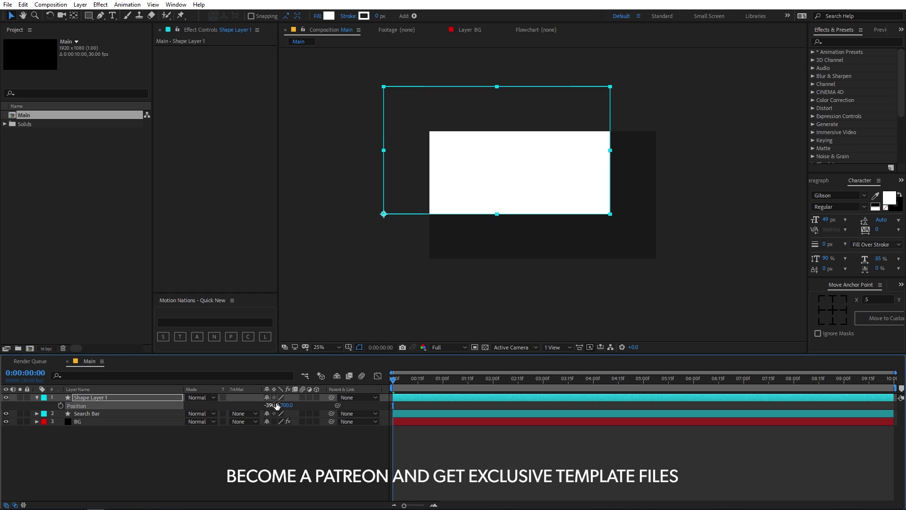
click(502, 494)
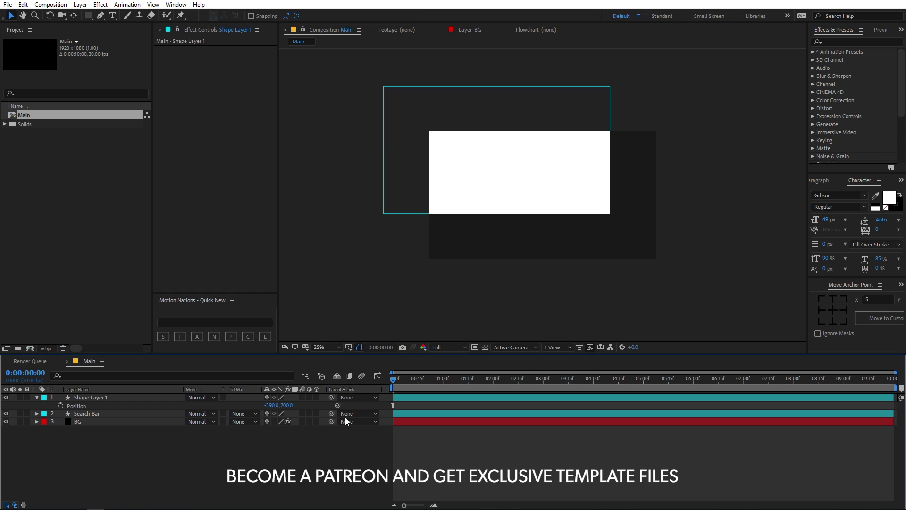
click(127, 394)
key(r)
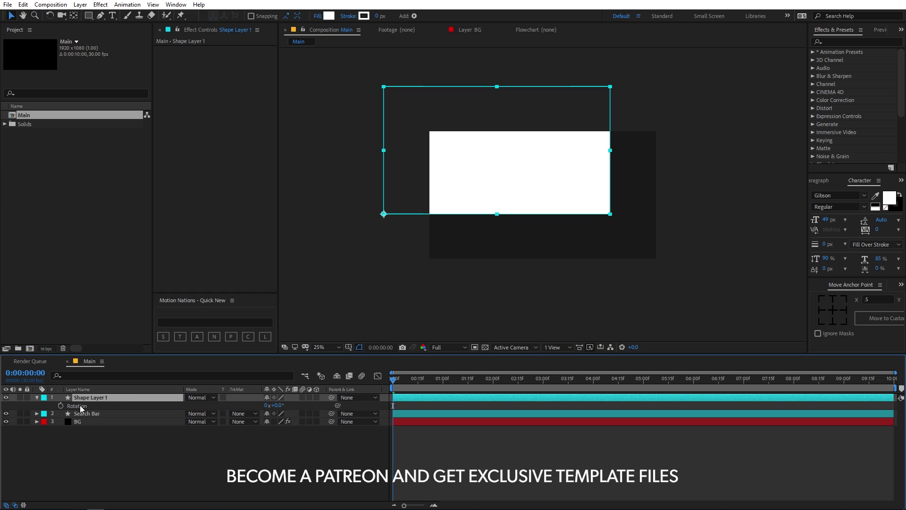
Keyframe Rotation at −90° on frame 0 and −30° at one second.
click(60, 406)
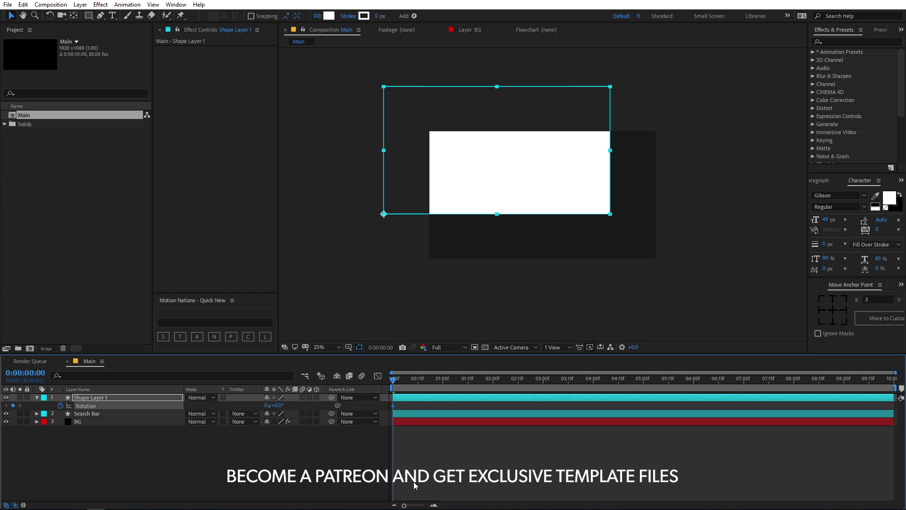
click(277, 405)
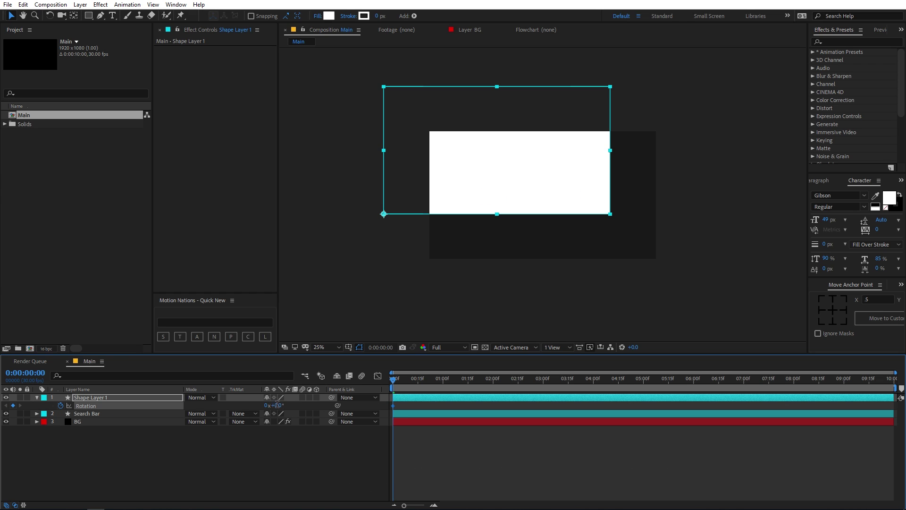
text(-90)
key(Return)
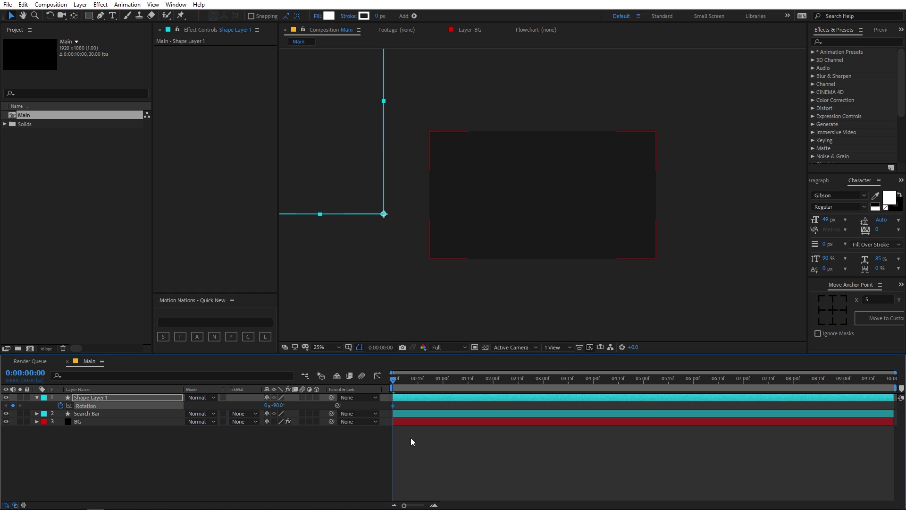
click(469, 443)
drag(396, 385, 443, 385)
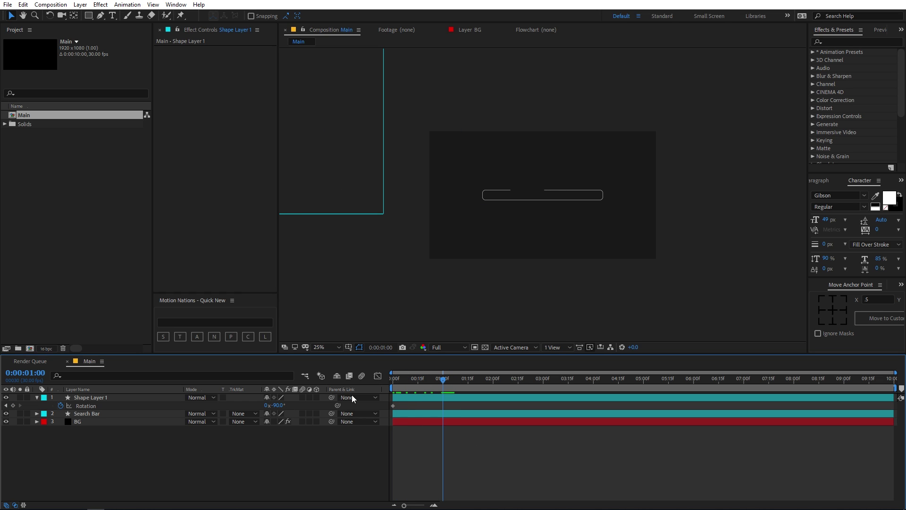
drag(276, 405, 295, 401)
click(279, 405)
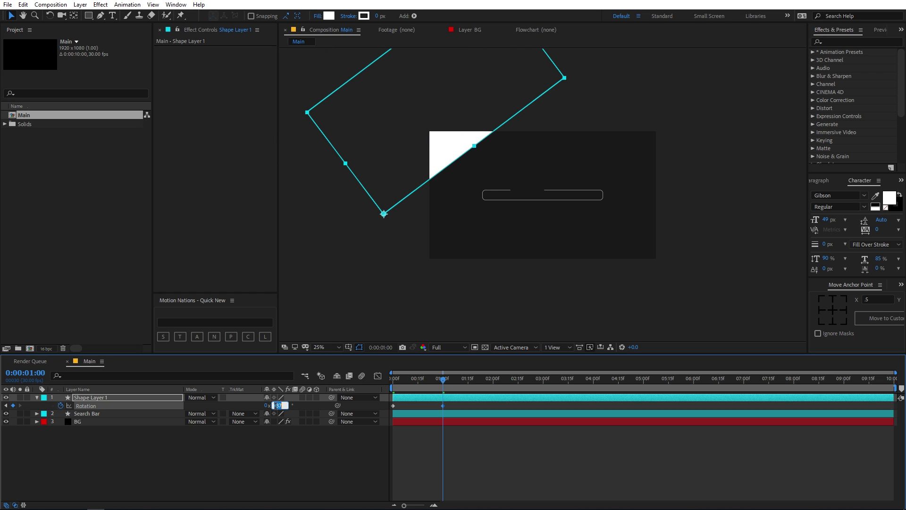
text(-30)
key(Return)
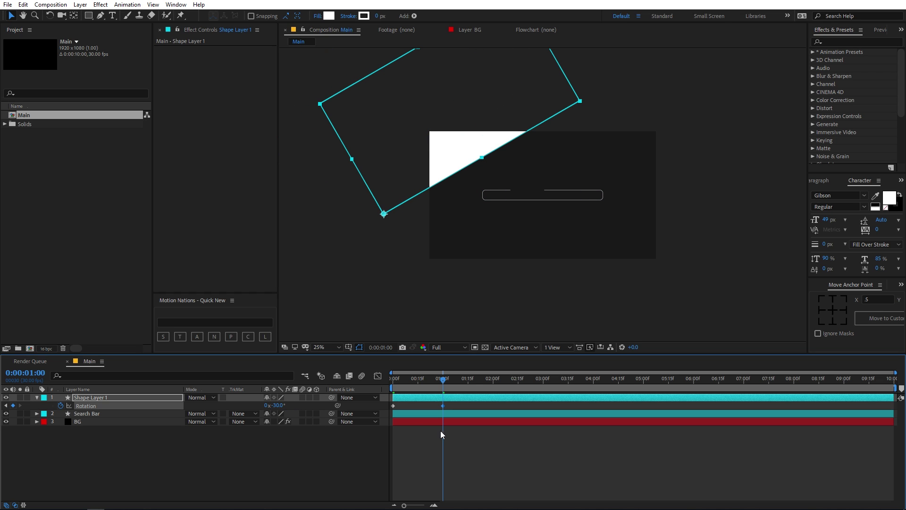
click(508, 455)
Collapse Shape Layer 1 and duplicate it as Shape Layer 2.
click(100, 398)
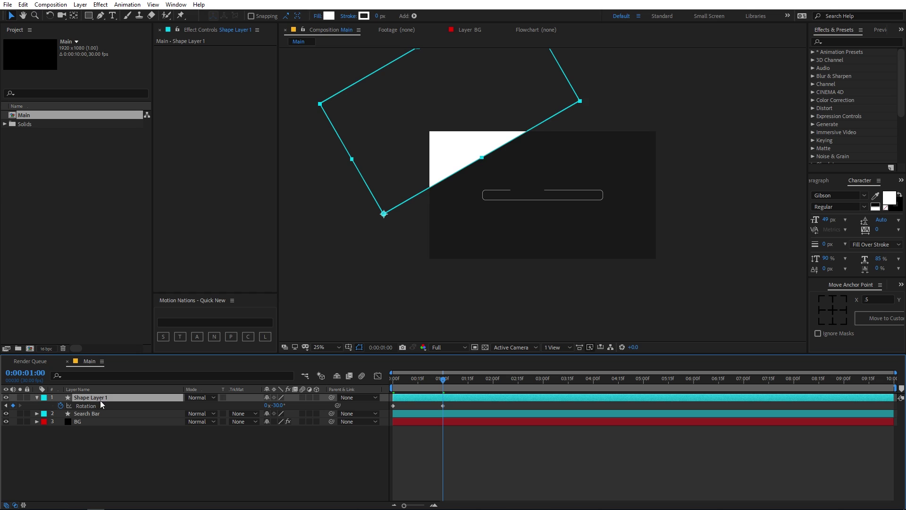
click(37, 397)
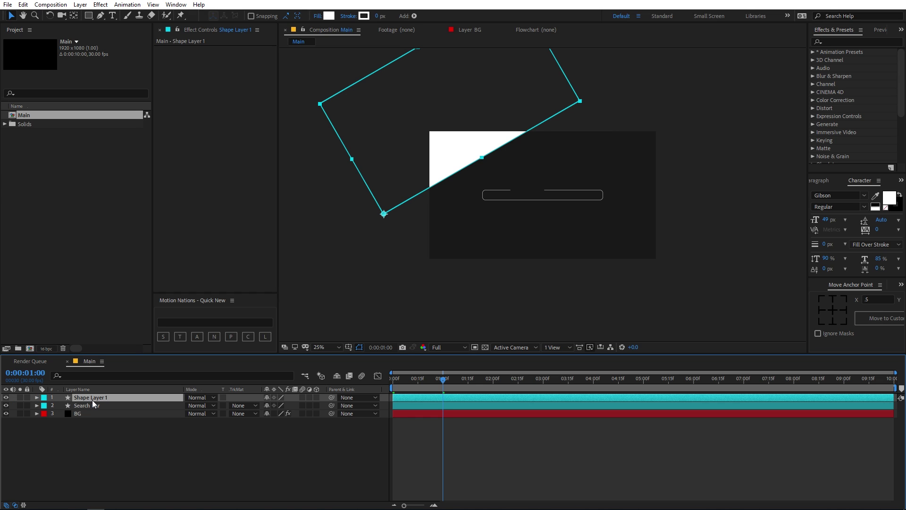
key(ctrl+d)
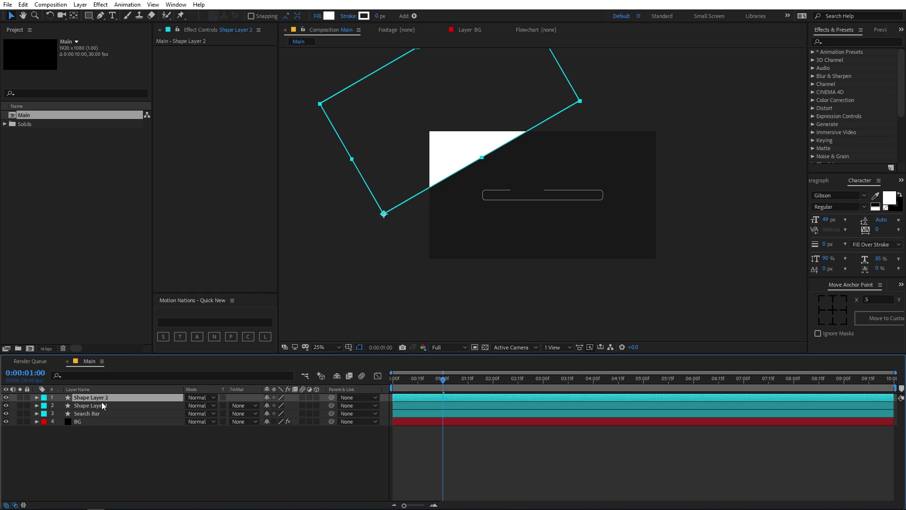
Apply a red Fill effect to Shape Layer 2 and scrub to check the thin white edge.
click(885, 38)
text(fill)
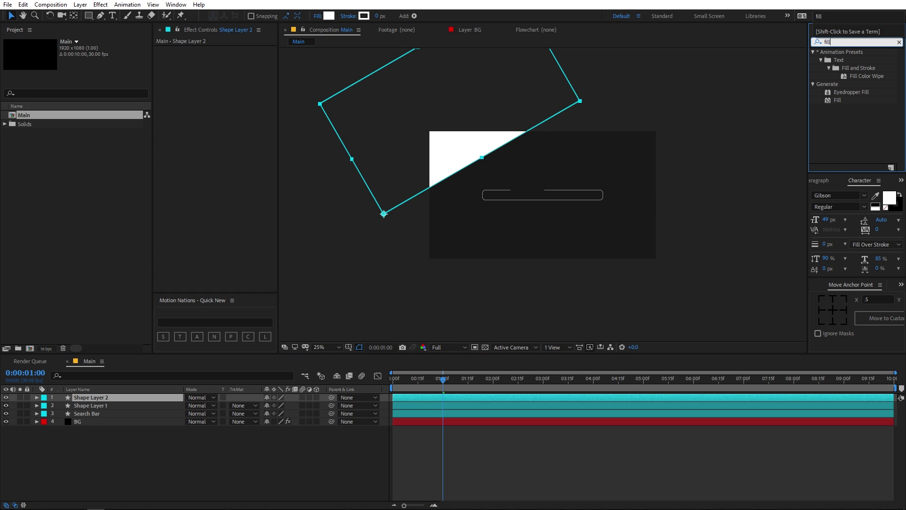
drag(836, 100, 374, 111)
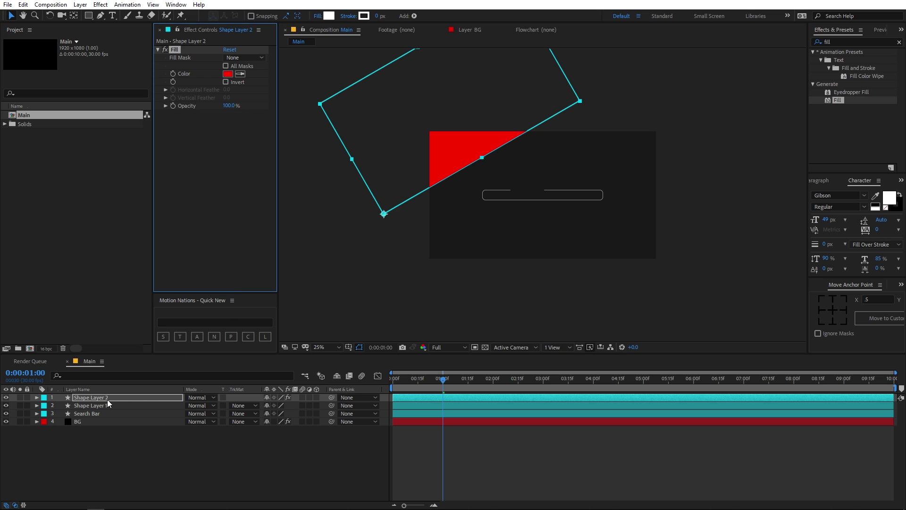
click(93, 405)
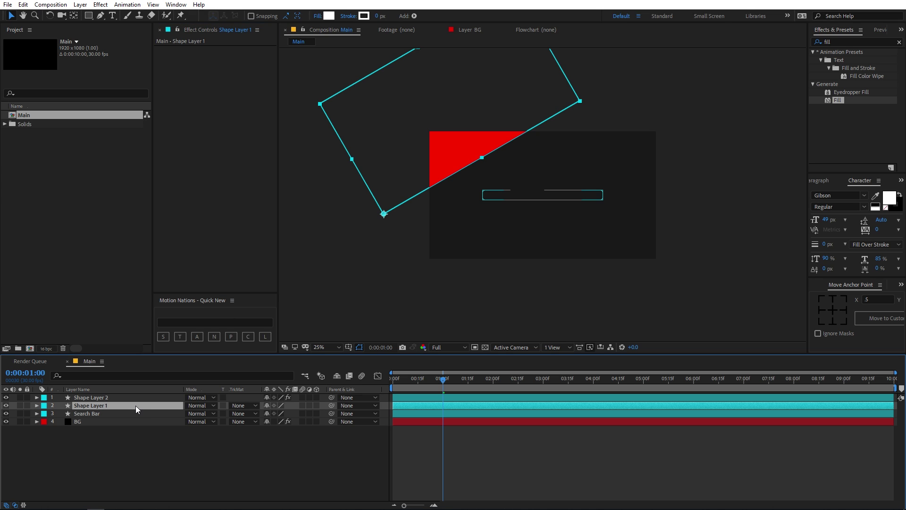
key(Return)
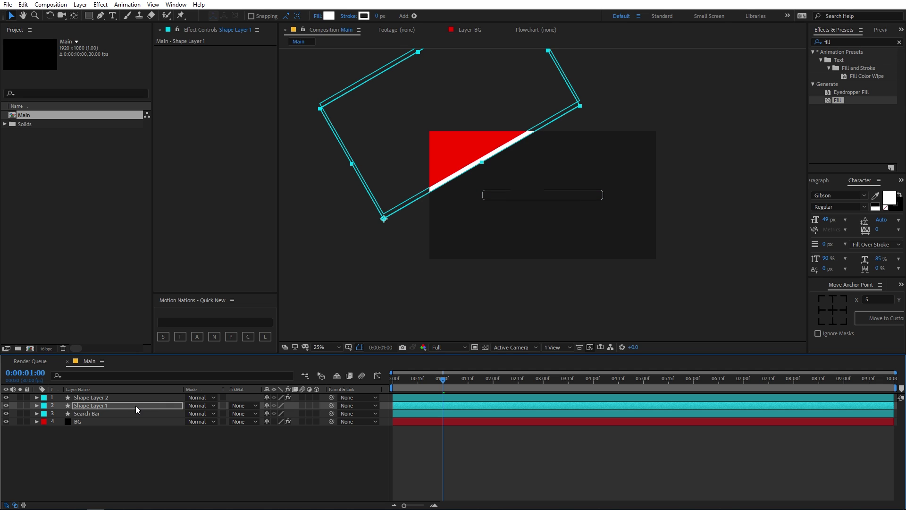
drag(450, 384, 379, 385)
click(404, 435)
click(403, 396)
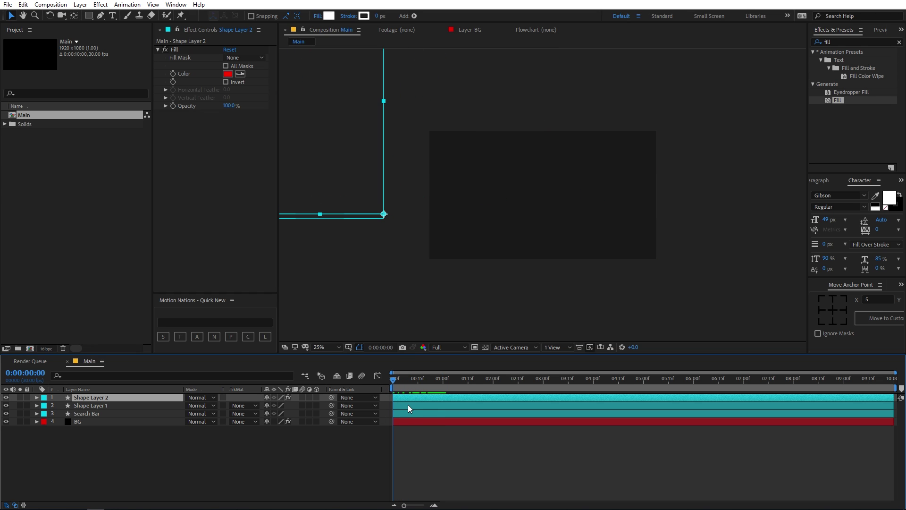
Apply Easy Ease to the Rotation keyframes of both shape layers.
ctrl+click(95, 405)
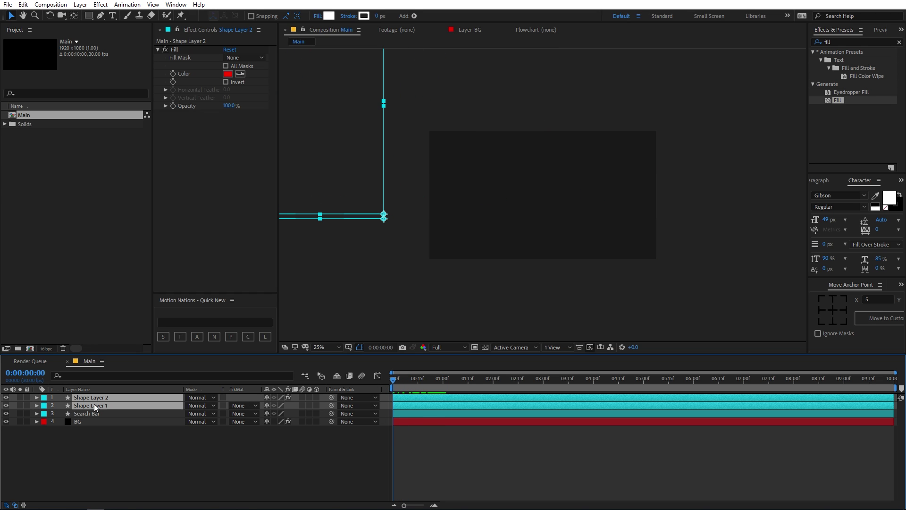
key(u)
drag(460, 407, 385, 427)
key(F9)
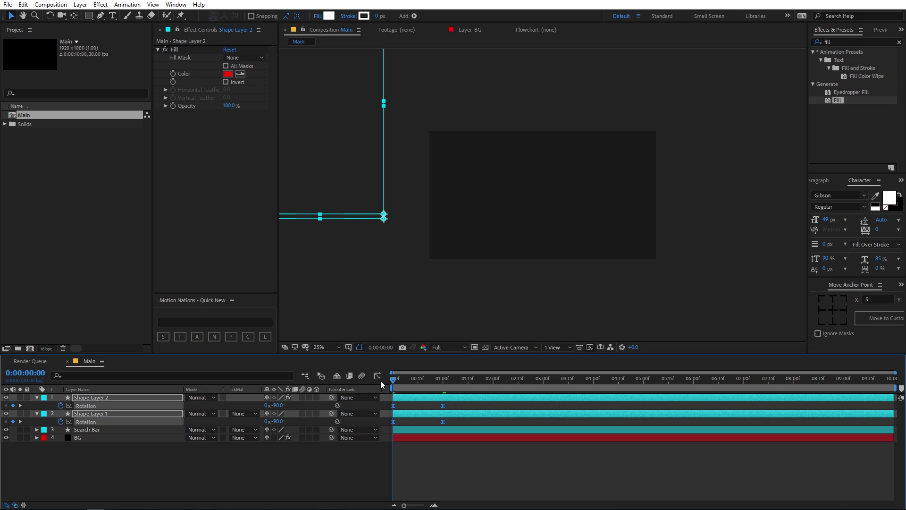
Reshape the rotation speed curve in the Graph Editor so it starts fast and slows down.
click(378, 376)
drag(515, 416, 415, 479)
key(ctrl+z)
click(443, 470)
drag(435, 480, 398, 477)
click(395, 479)
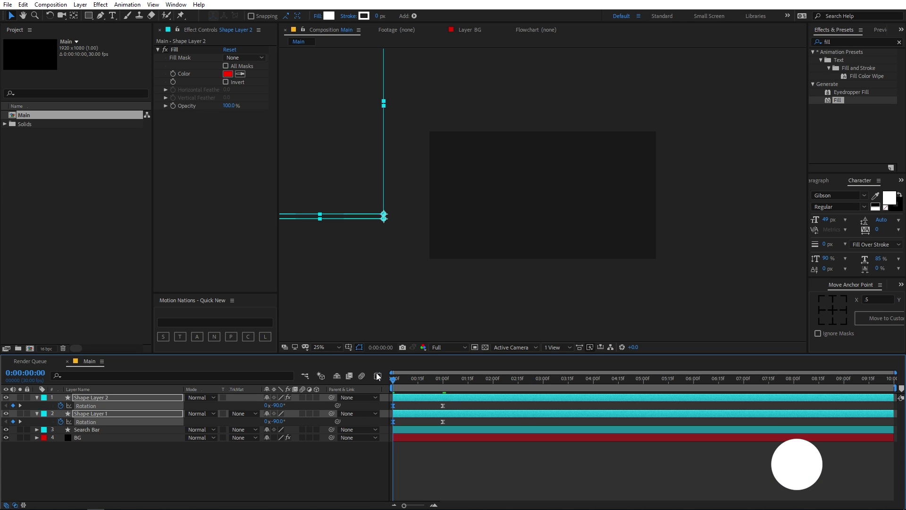
key(shift+F3)
Preview the eased rotation and step through the opening frames.
drag(401, 383, 416, 384)
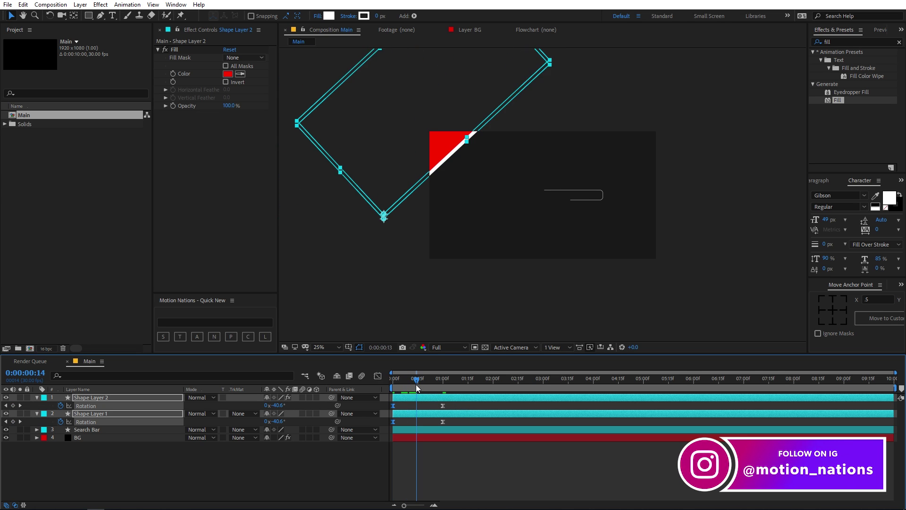
key(space)
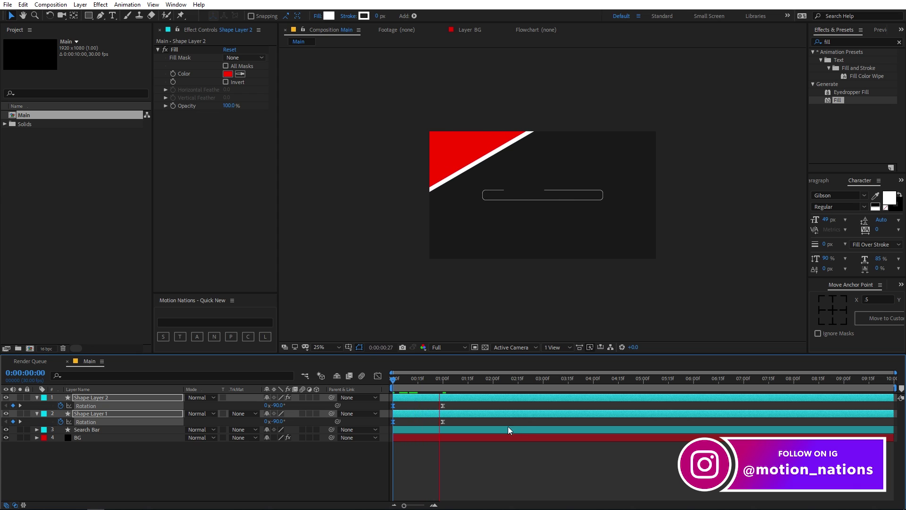
drag(460, 379, 444, 387)
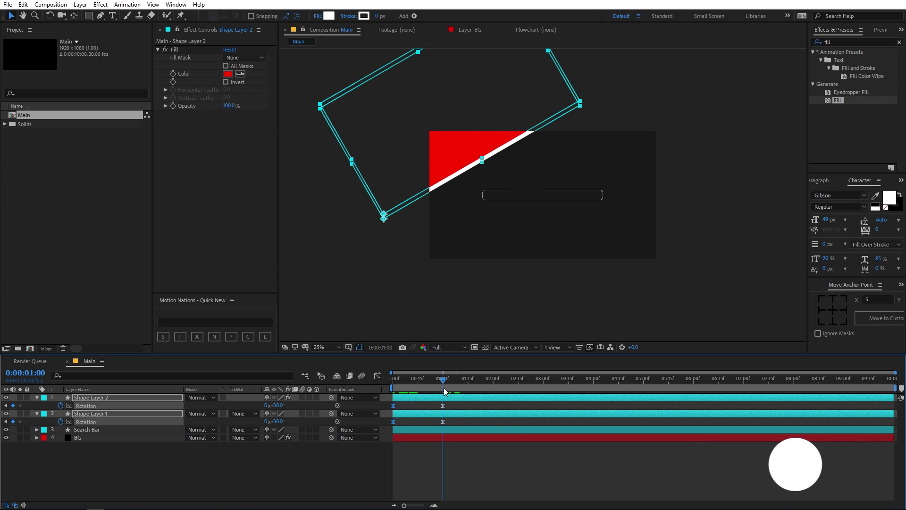
click(467, 450)
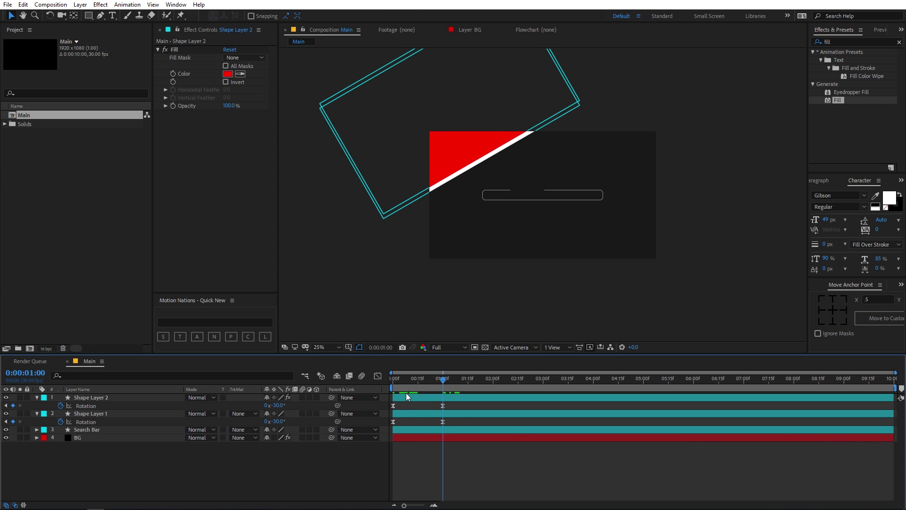
click(408, 379)
key(Home)
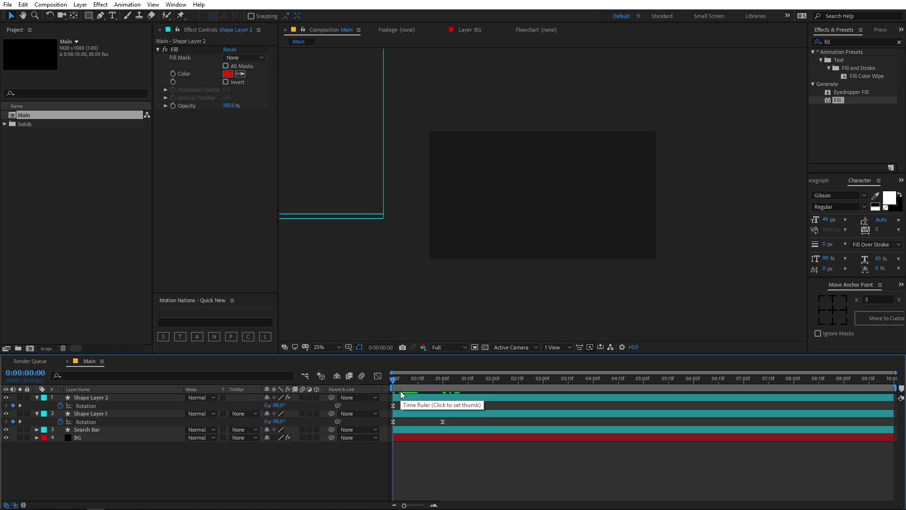
key(Page_Down)
key(Page_Down)
key(Page_Down)
Offset Shape Layer 2 to start three frames later, then preview from the start.
mouse_move(402, 396)
mouse_down()
mouse_move(432, 380)
mouse_move(410, 387)
mouse_up()
click(414, 404)
key(Home)
key(space)
Move both layers' end Rotation keyframes later to 1:11 and preview again.
drag(464, 402, 348, 421)
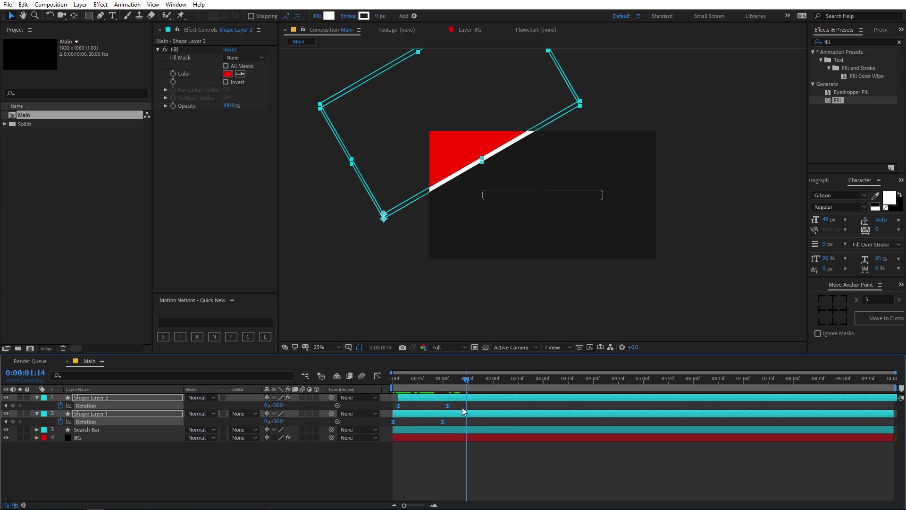
drag(458, 387, 437, 387)
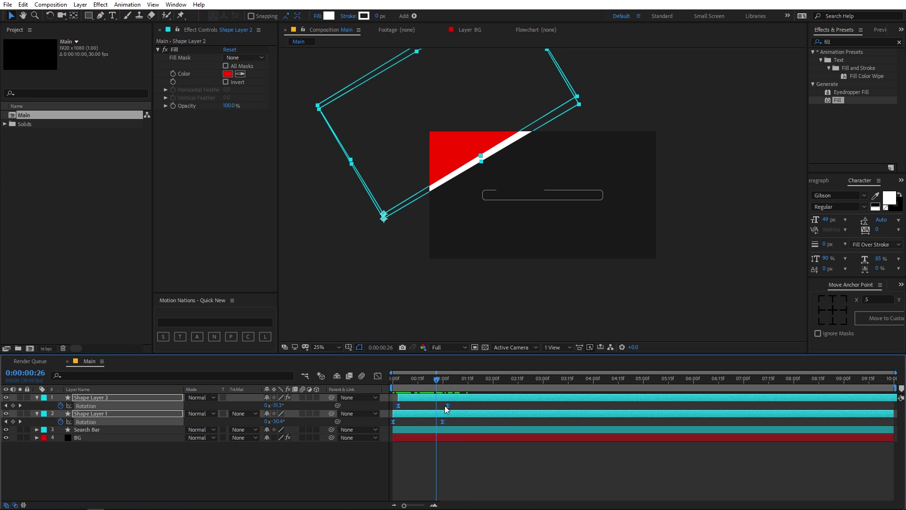
drag(446, 406, 461, 406)
key(Home)
key(space)
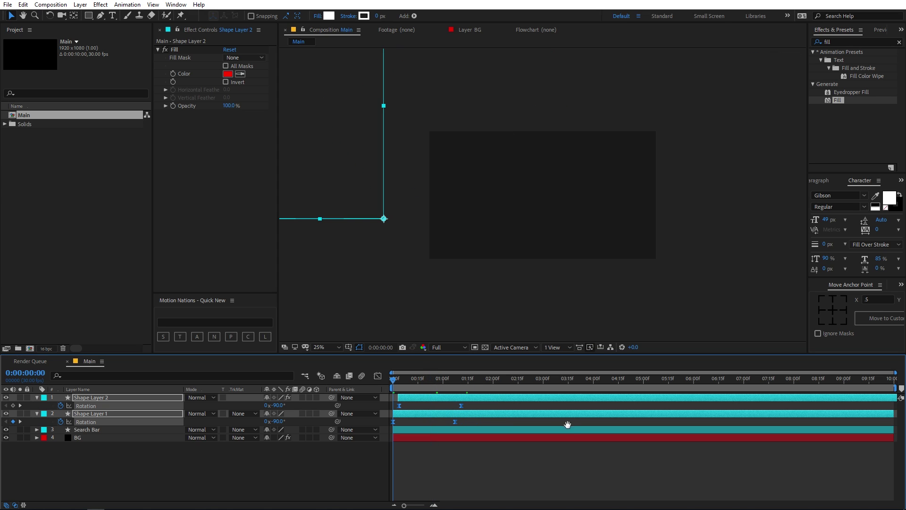
Replay the transition, then select Shape Layer 2 and Shape Layer 1 together.
drag(490, 382, 470, 390)
click(487, 448)
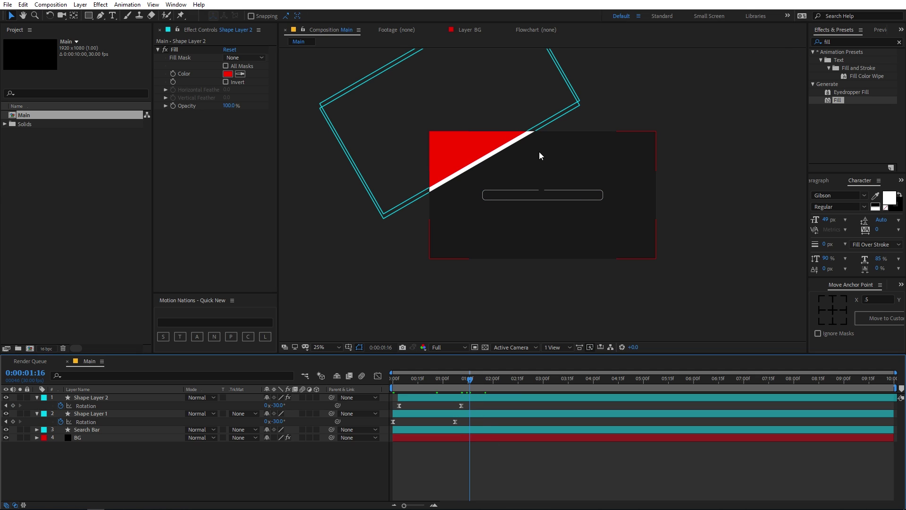
click(479, 397)
shift+click(484, 414)
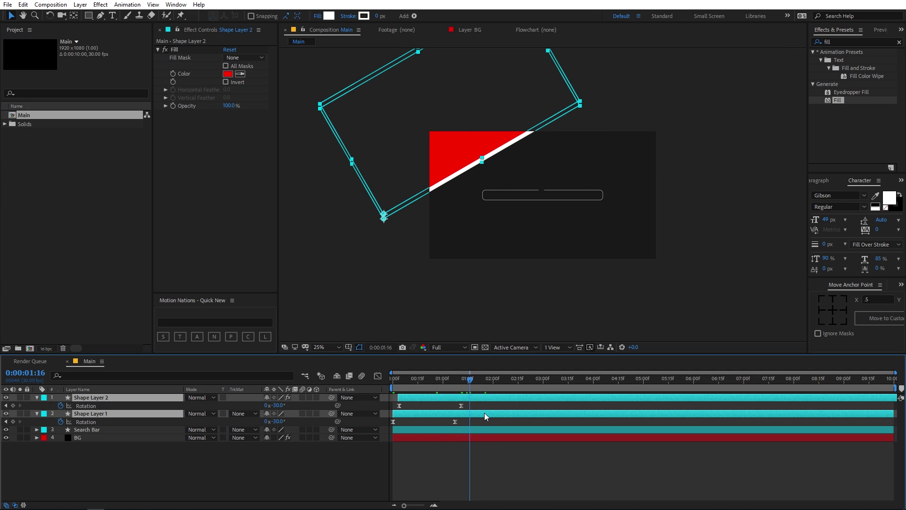
click(534, 459)
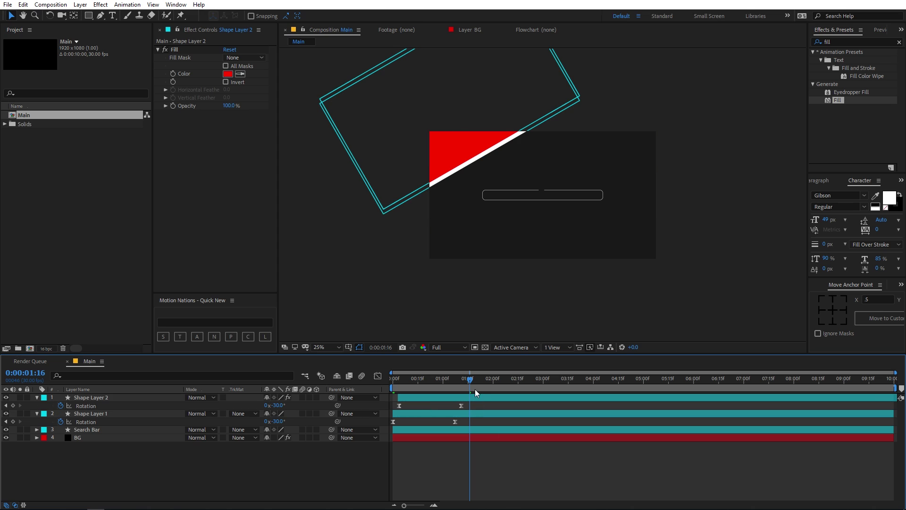
key(Home)
key(space)
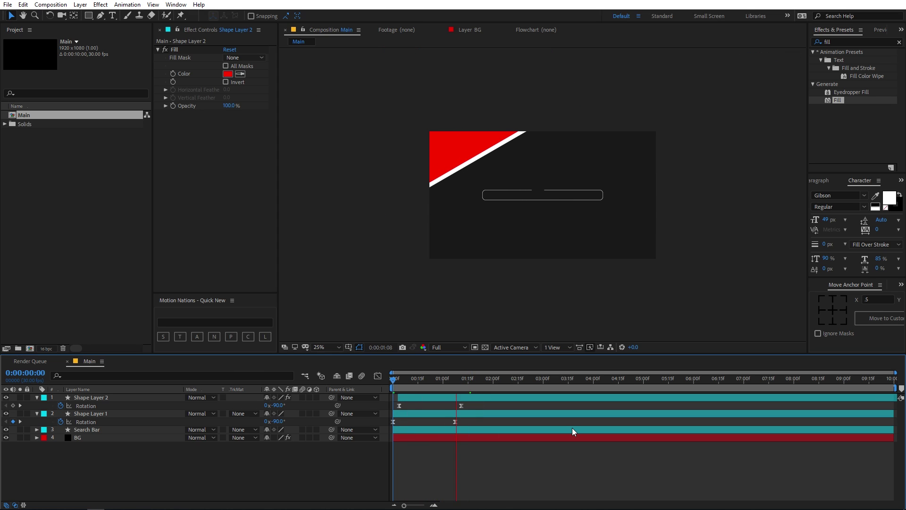
click(459, 397)
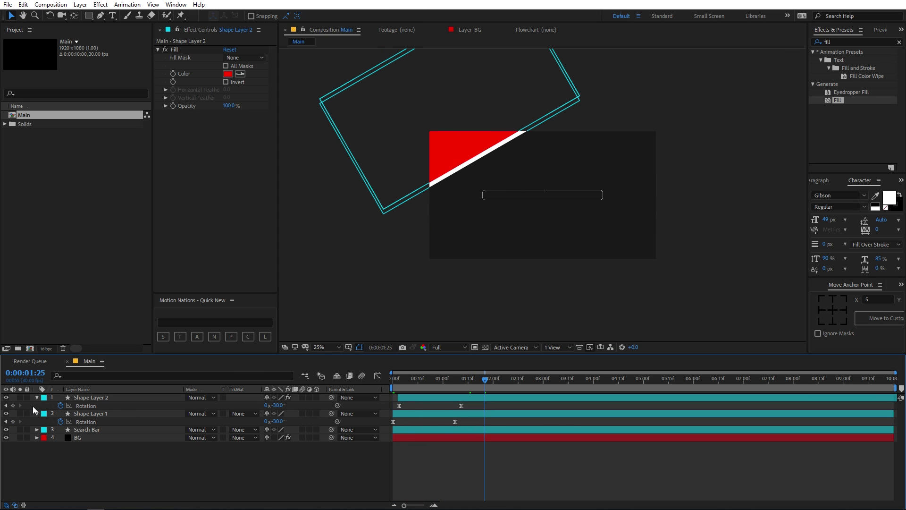
shift+click(93, 414)
Pre-compose the two shape layers into a pre-comp named Transition.
key(u)
right_click(100, 404)
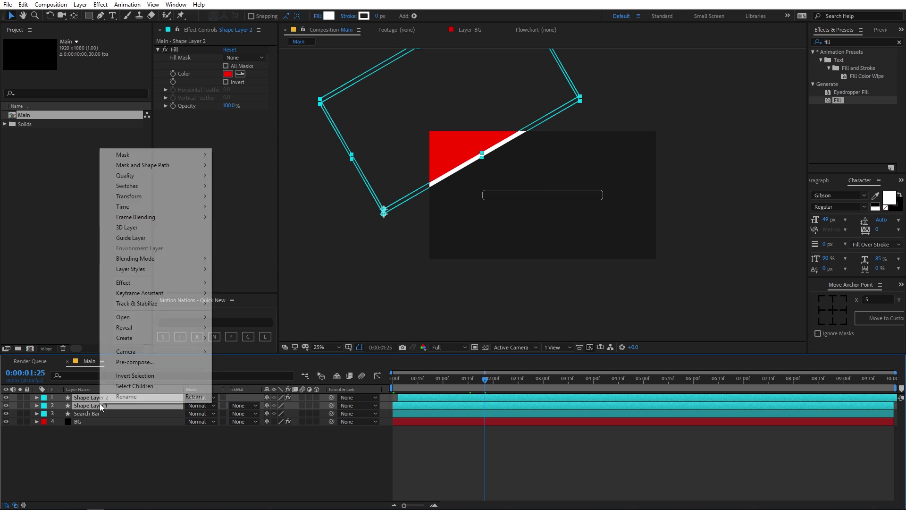
click(133, 362)
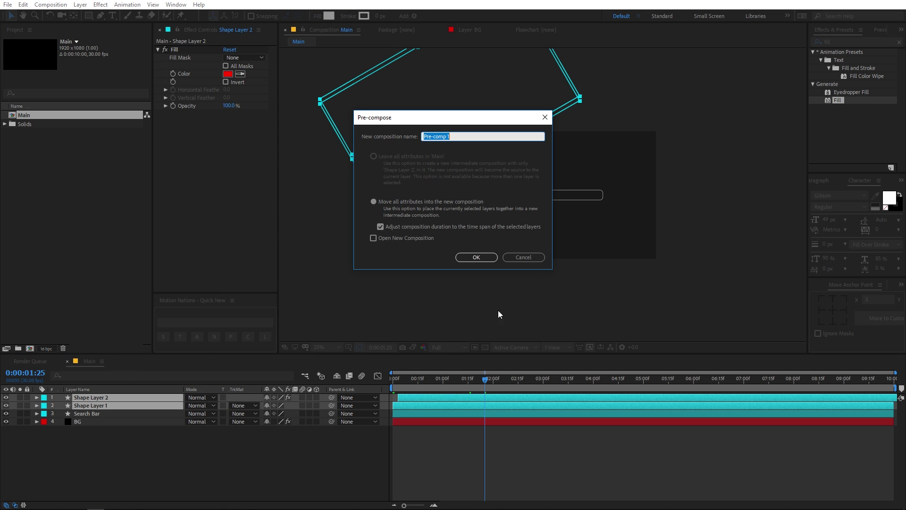
text(Transition)
key(Return)
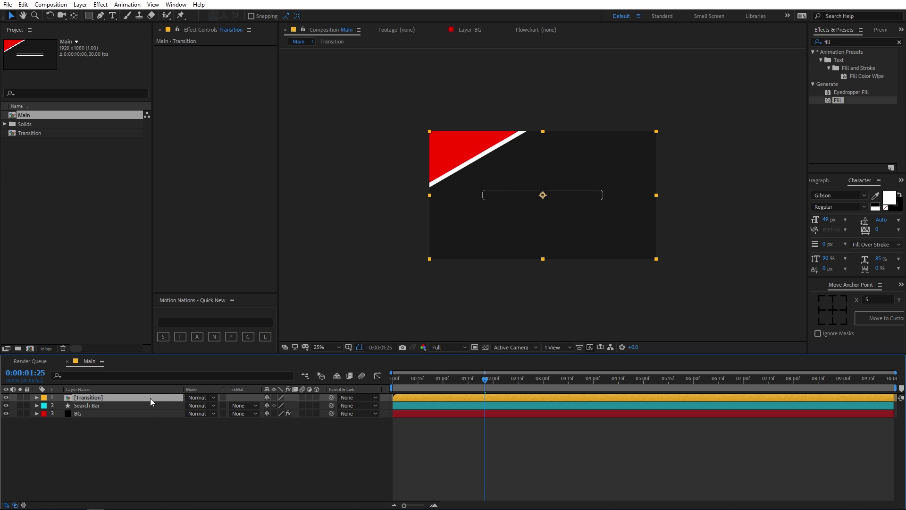
Duplicate the Transition layer and rotate the copy 180°.
key(ctrl+d)
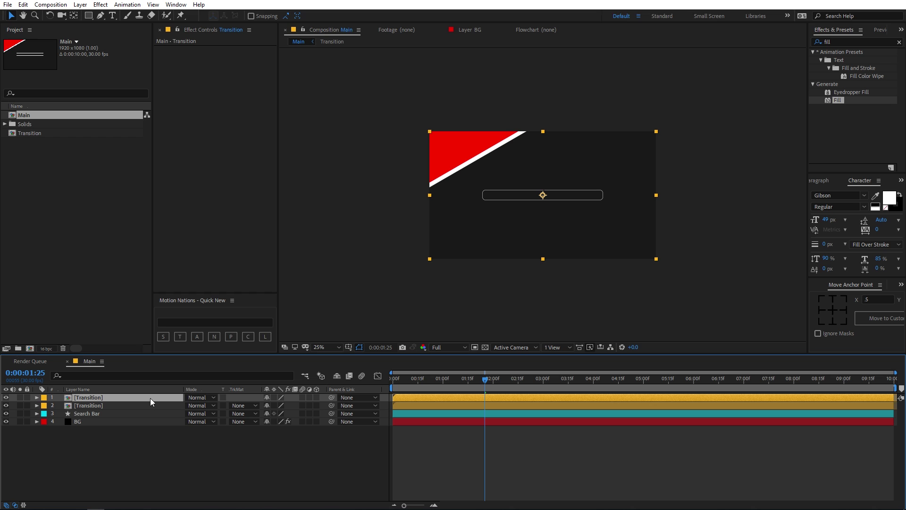
key(r)
click(277, 406)
key(Return)
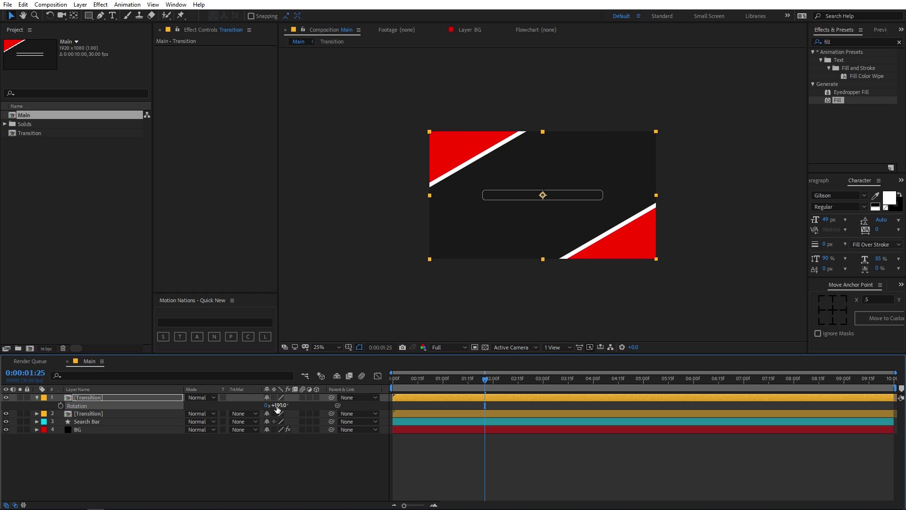
Preview the mirrored transition and clear the layer and project selections.
drag(498, 386, 436, 387)
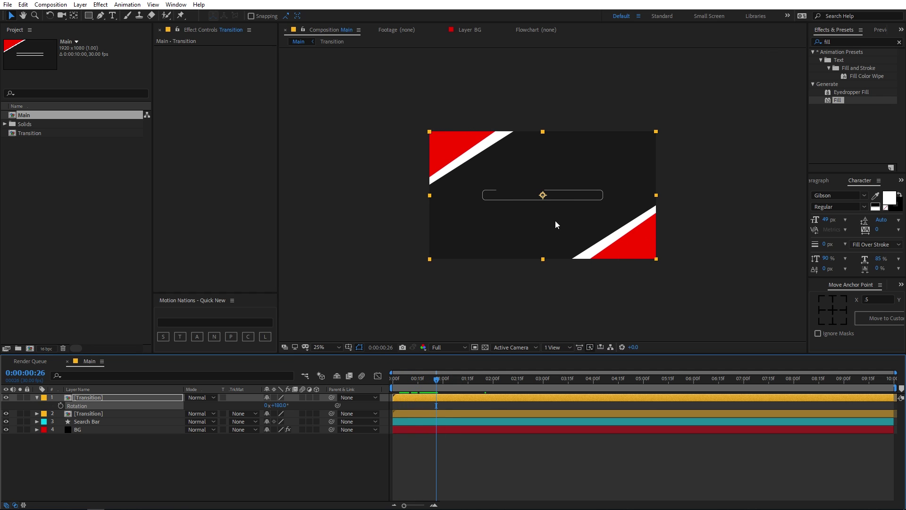
key(space)
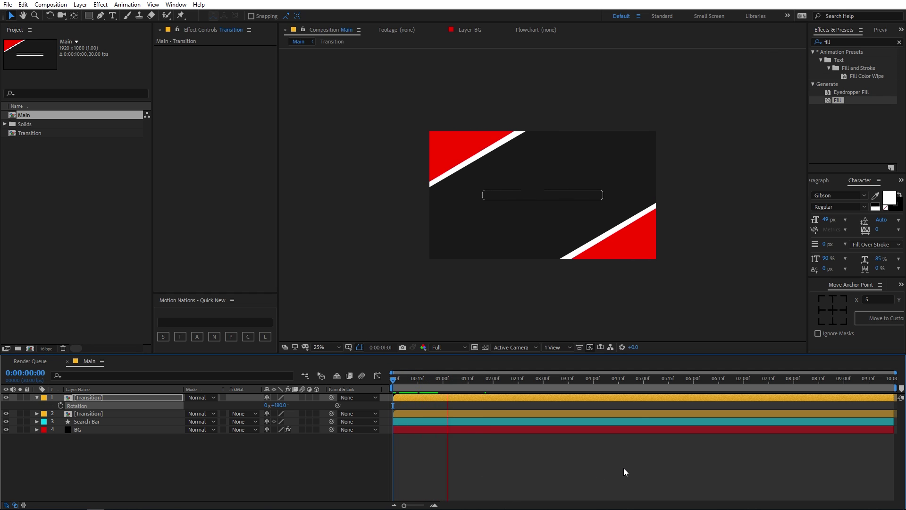
key(space)
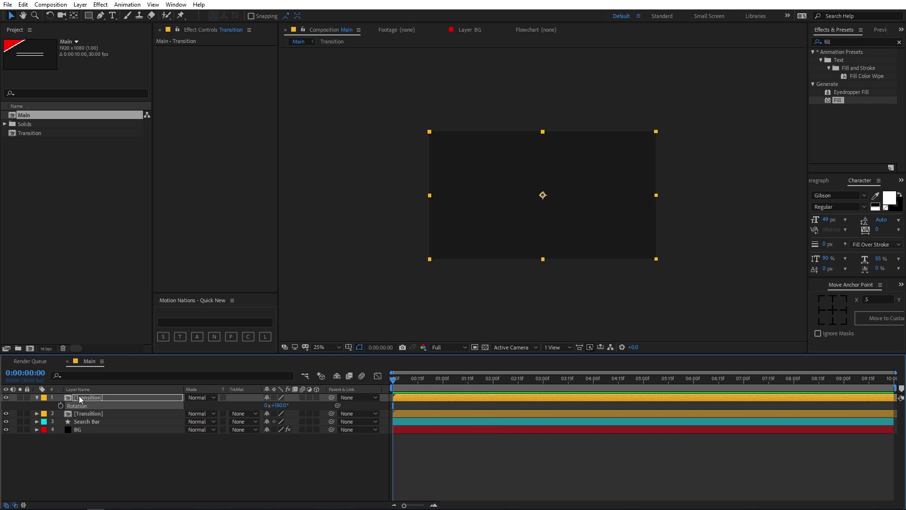
click(37, 395)
click(140, 461)
click(116, 276)
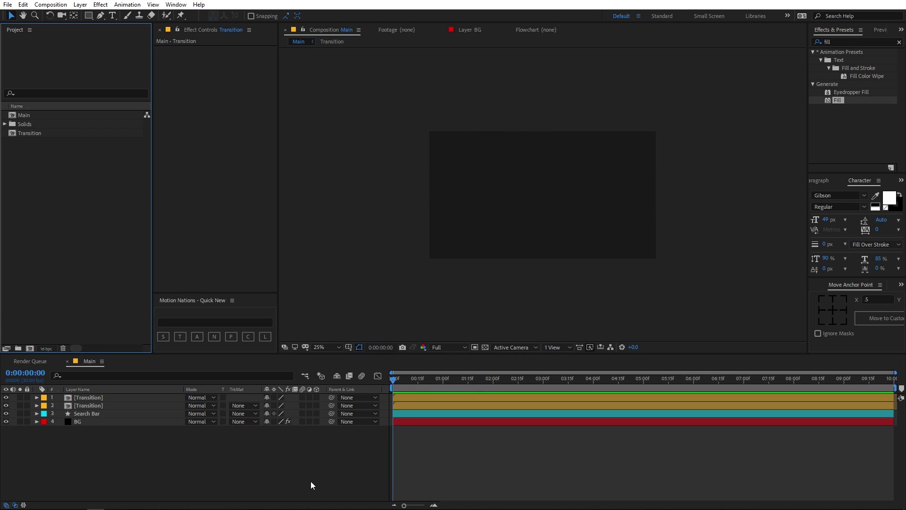
key(alt+Tab)
Select the Cursor and Logo files in the Intro folder and drag them toward After Effects.
drag(287, 188, 83, 53)
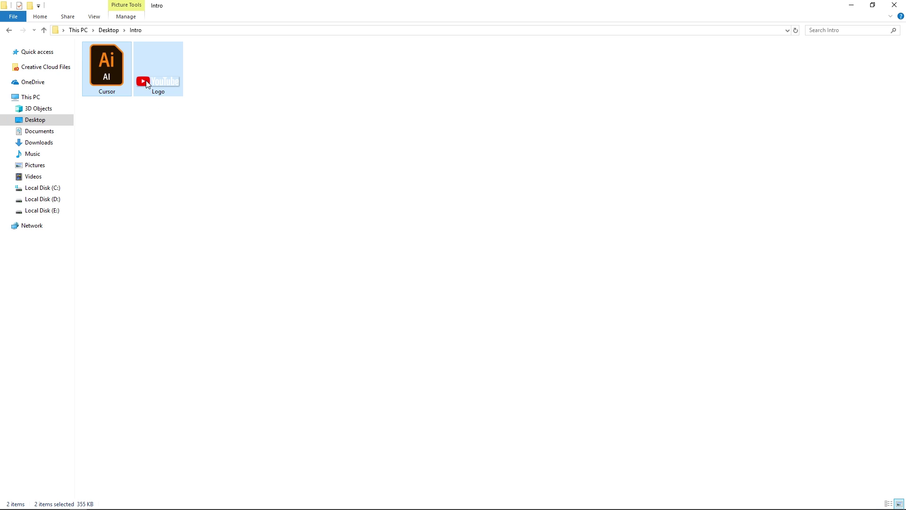
drag(123, 87, 61, 208)
key(alt+Tab)
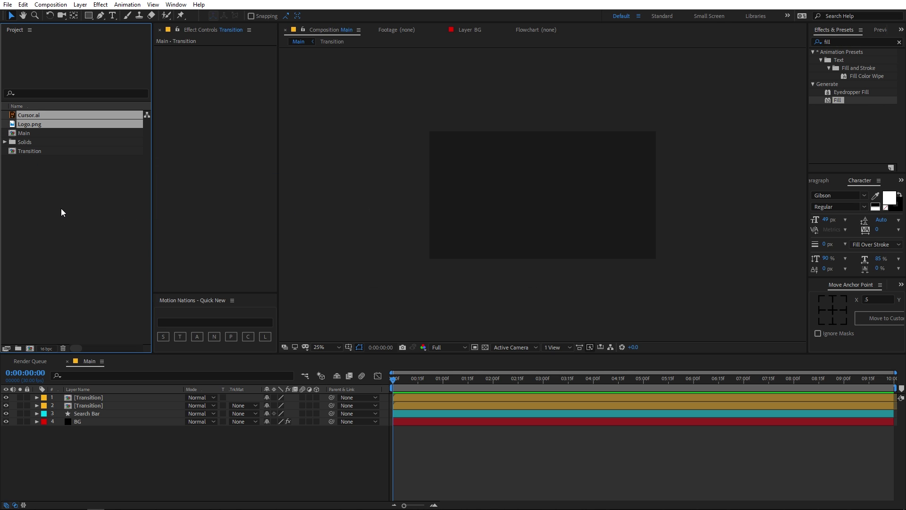
Drop the files into the Project panel and add Logo.png to Main as the top layer.
click(66, 208)
click(36, 124)
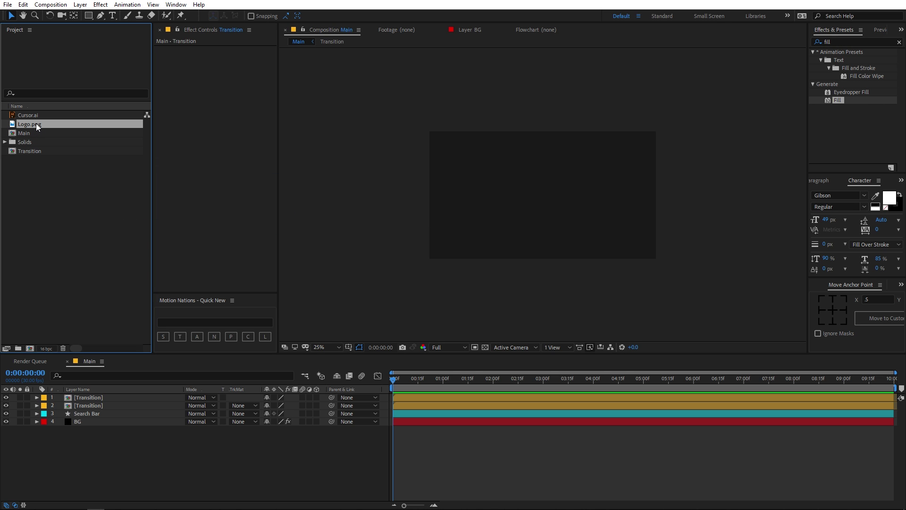
drag(36, 126, 117, 398)
Preview at 0:00:01:24 and scale the logo down to 82.9%.
key(space)
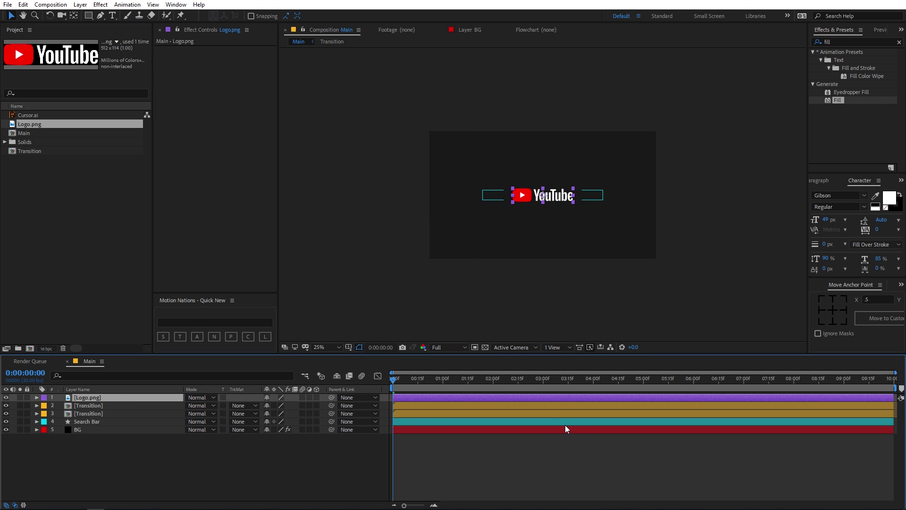
drag(475, 381, 483, 386)
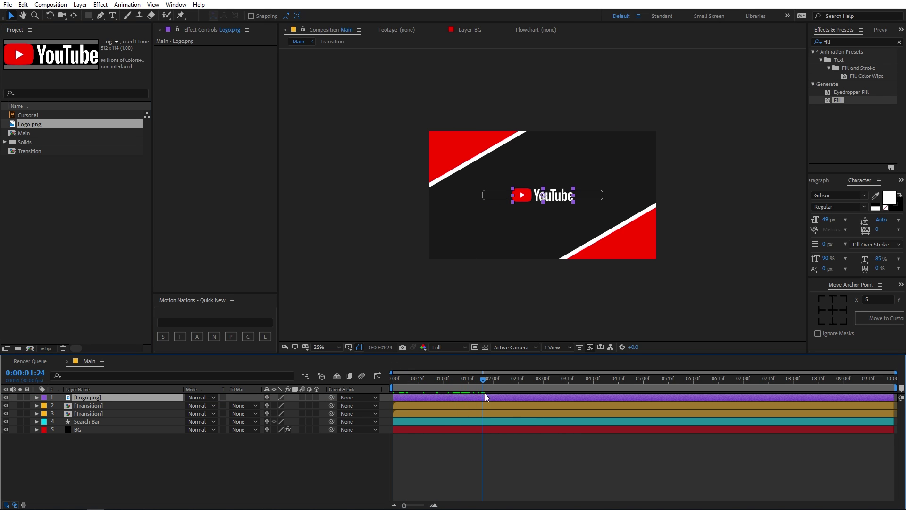
key(period)
key(period)
key(period)
key(period)
key(comma)
key(comma)
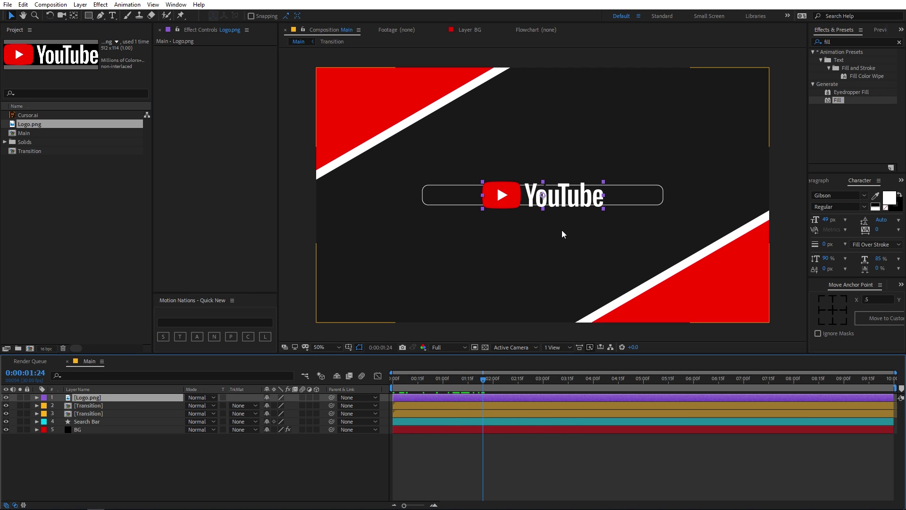
key(s)
drag(275, 405, 202, 411)
Set the logo's Scale to exactly 80%.
click(518, 466)
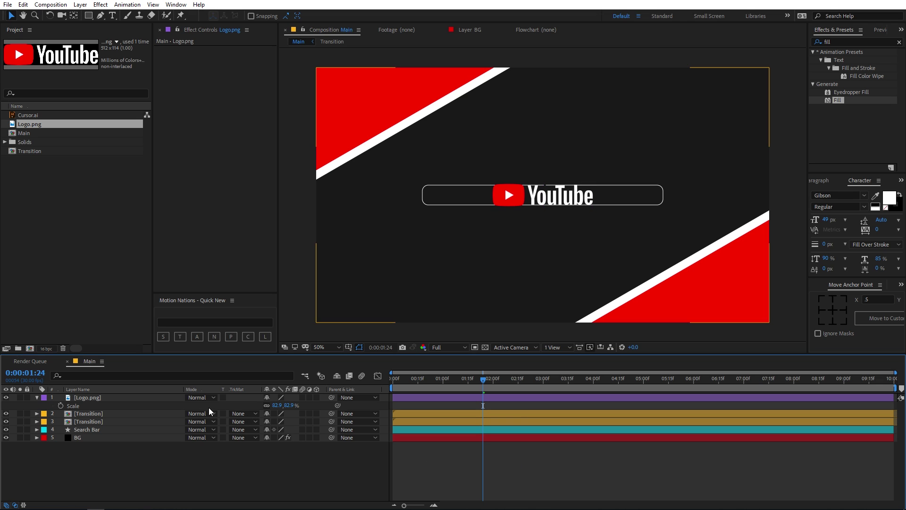
click(278, 405)
text(80)
key(Return)
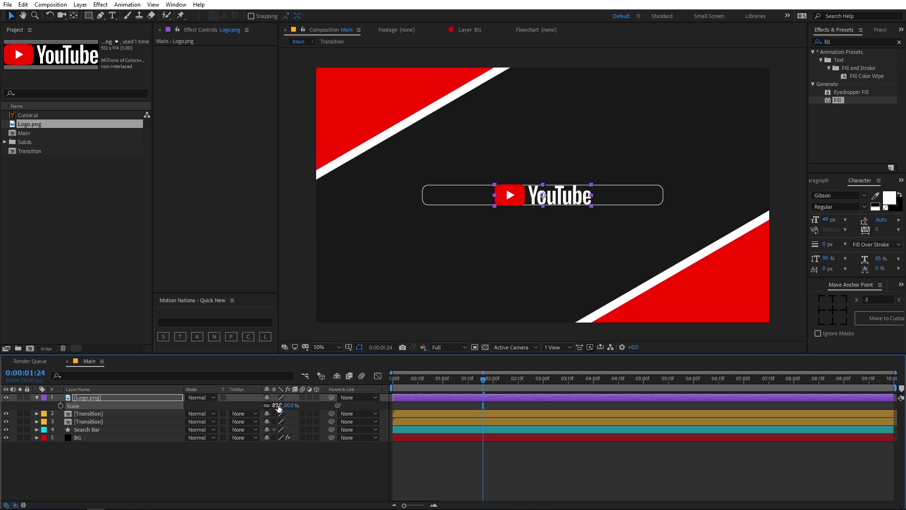
Pre-compose the Logo.png layer into a pre-comp named Logo.
click(423, 435)
click(423, 461)
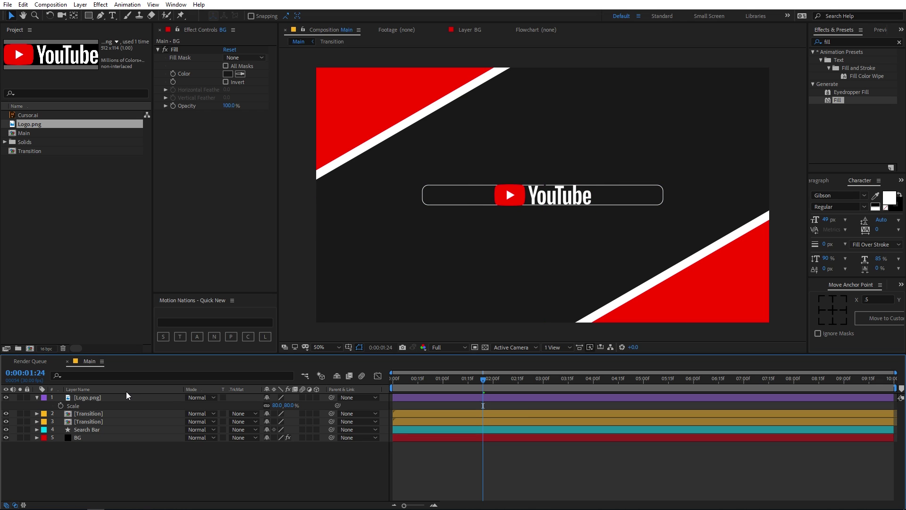
click(105, 397)
click(36, 397)
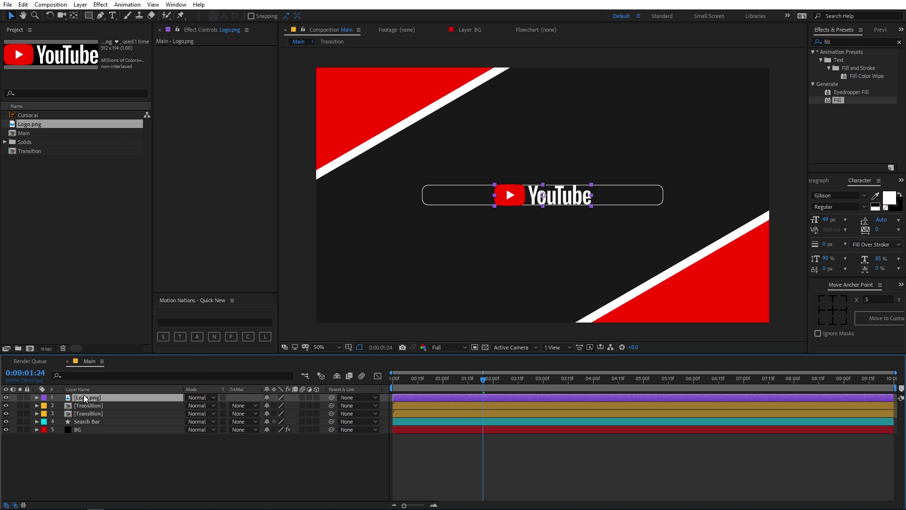
right_click(83, 397)
click(125, 355)
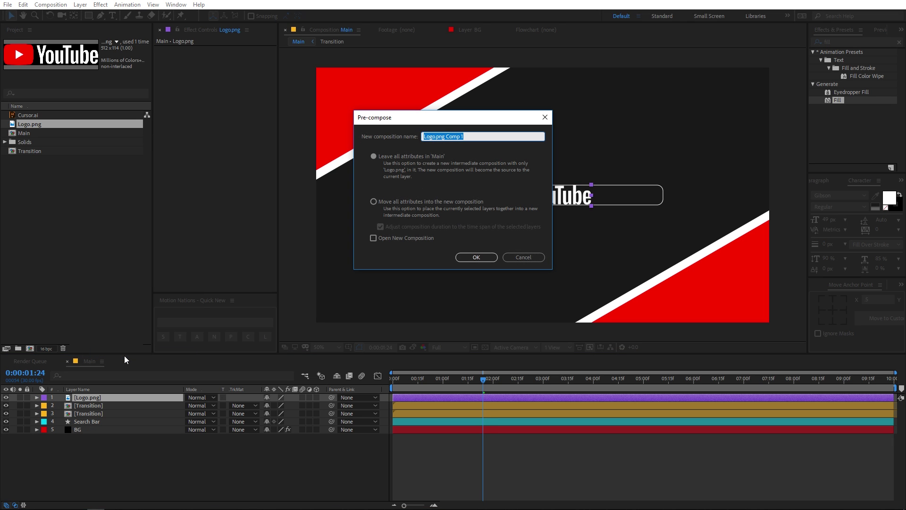
key(BackSpace)
text(Logo)
key(Return)
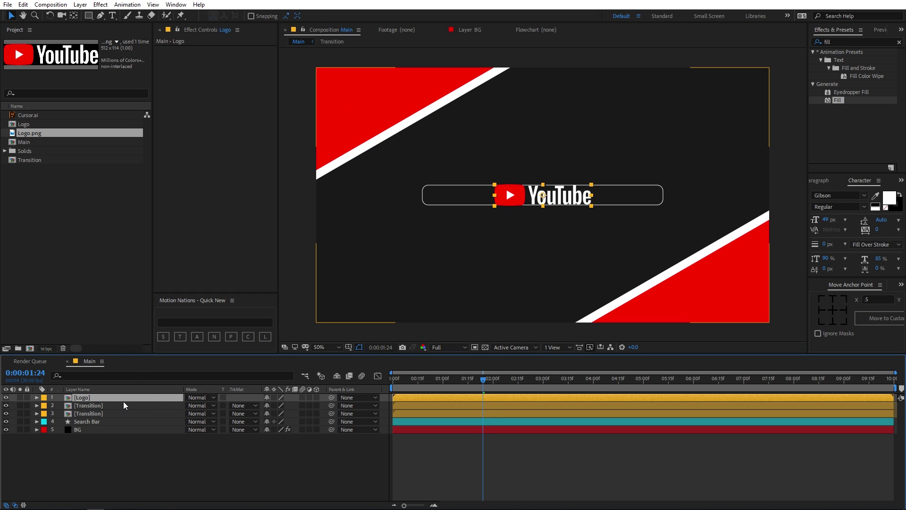
Nudge the logo up above the search bar and the search bar lower.
key(shift+Up)
key(shift+Up)
key(shift+Up)
key(shift+Up)
key(shift+Up)
key(shift+Up)
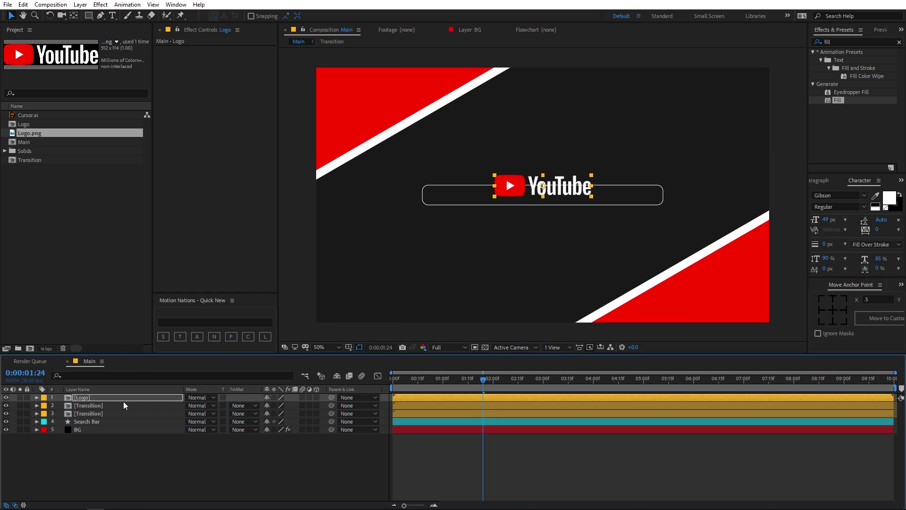
click(101, 422)
key(shift+Down)
key(shift+Down)
key(shift+Down)
key(shift+Down)
key(shift+Down)
key(shift+Down)
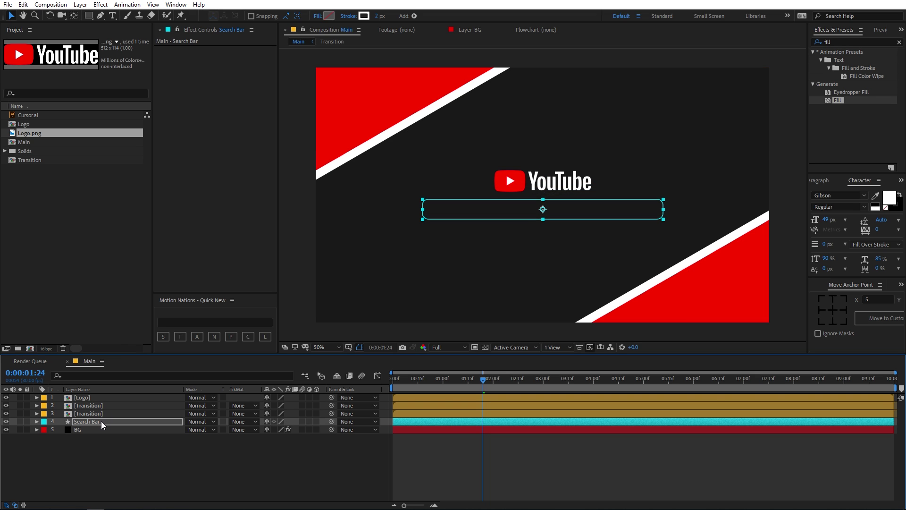
click(494, 490)
mouse_move(494, 376)
mouse_down()
mouse_move(357, 369)
mouse_move(508, 375)
mouse_up()
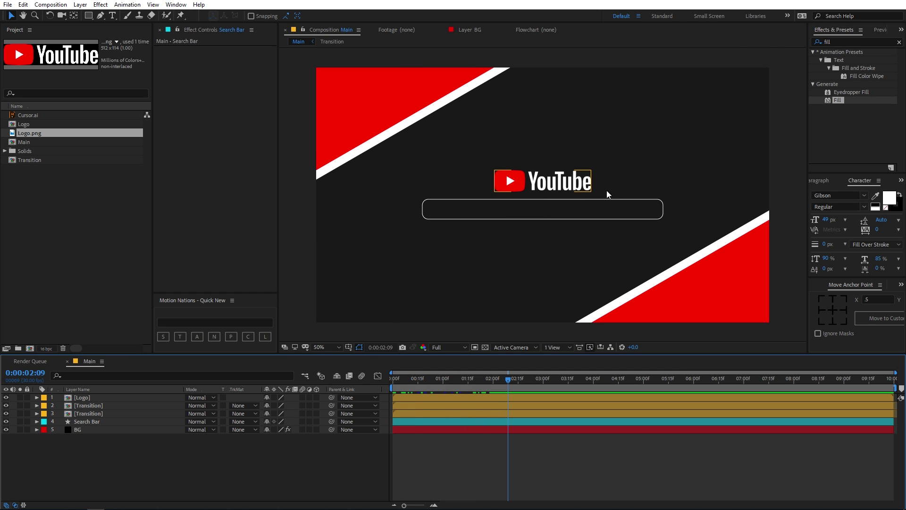
Create a text layer reading youtube.com/MotionNations in the search box.
click(127, 253)
click(112, 15)
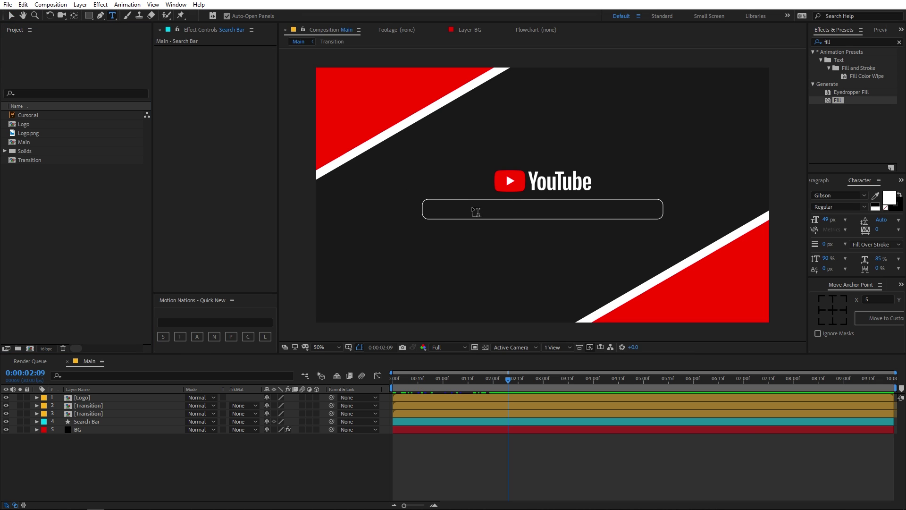
click(478, 212)
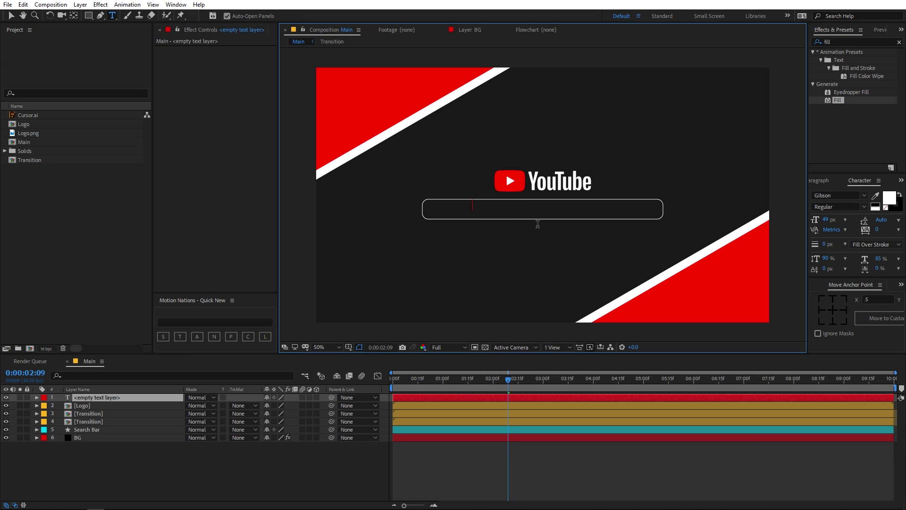
text(you)
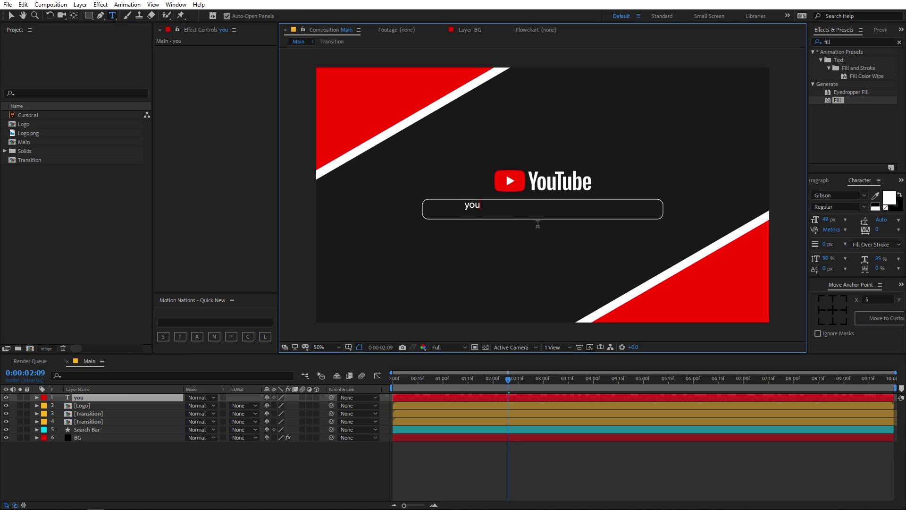
text(tube.com/Motion)
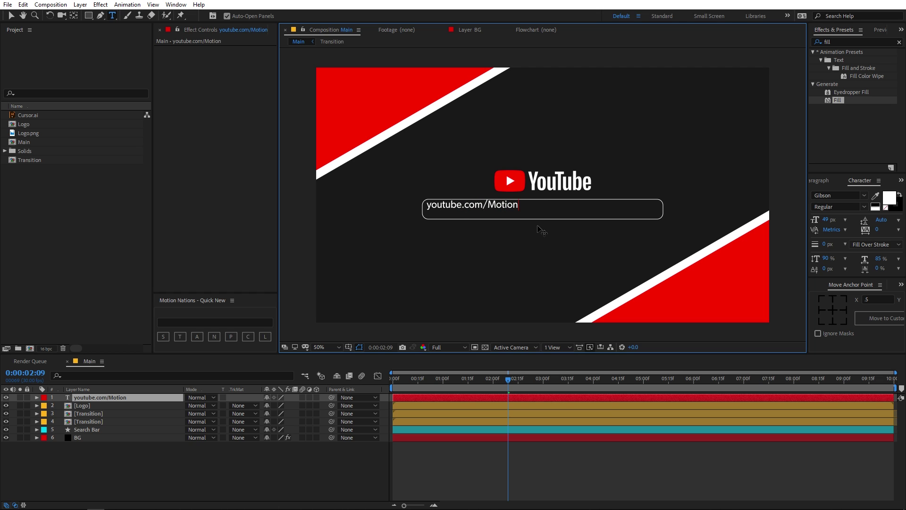
text(Nations)
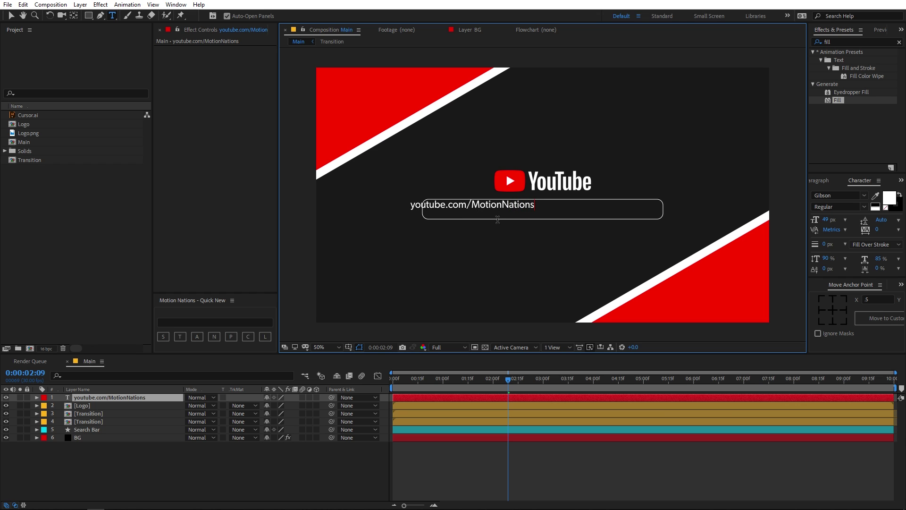
click(11, 16)
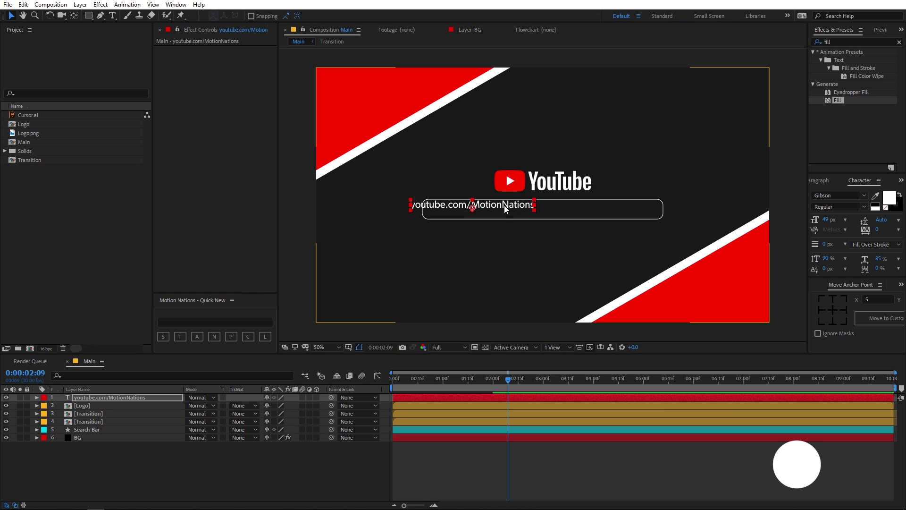
Centre the URL text horizontally with the Align panel and nudge it down into the bar.
drag(503, 208, 550, 208)
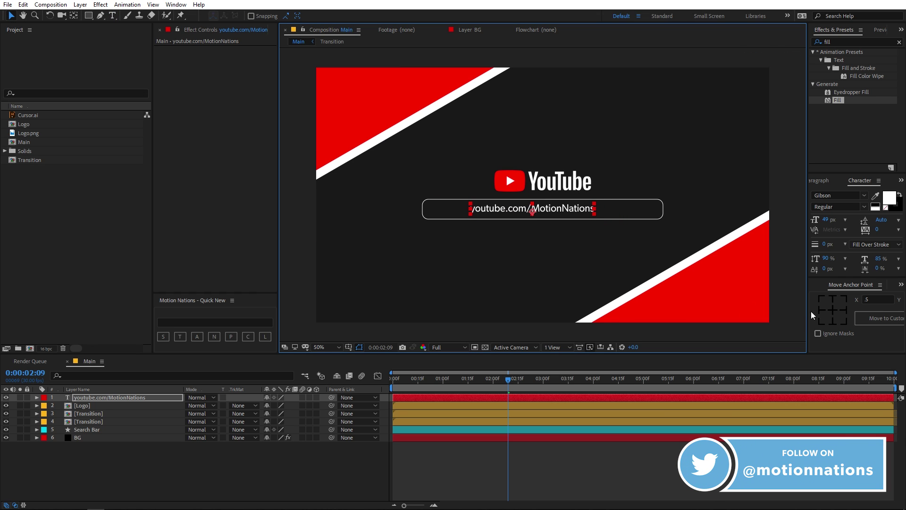
click(818, 286)
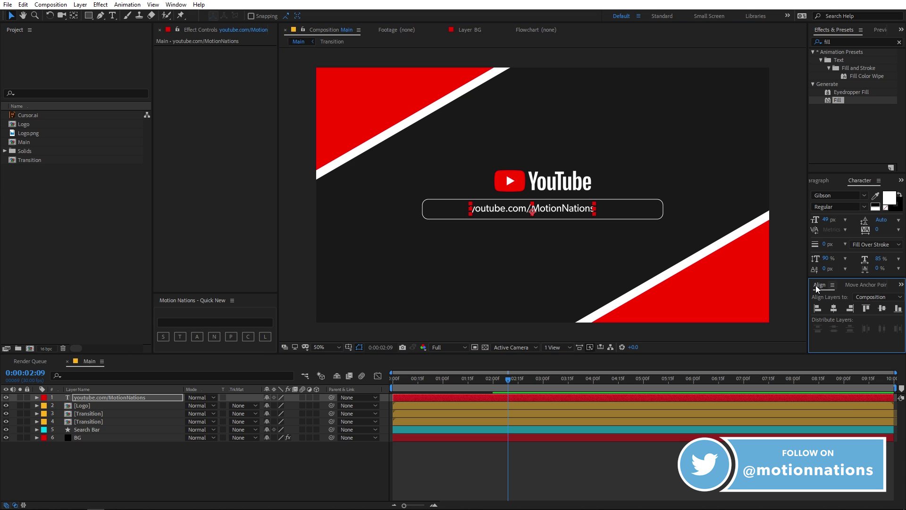
click(884, 308)
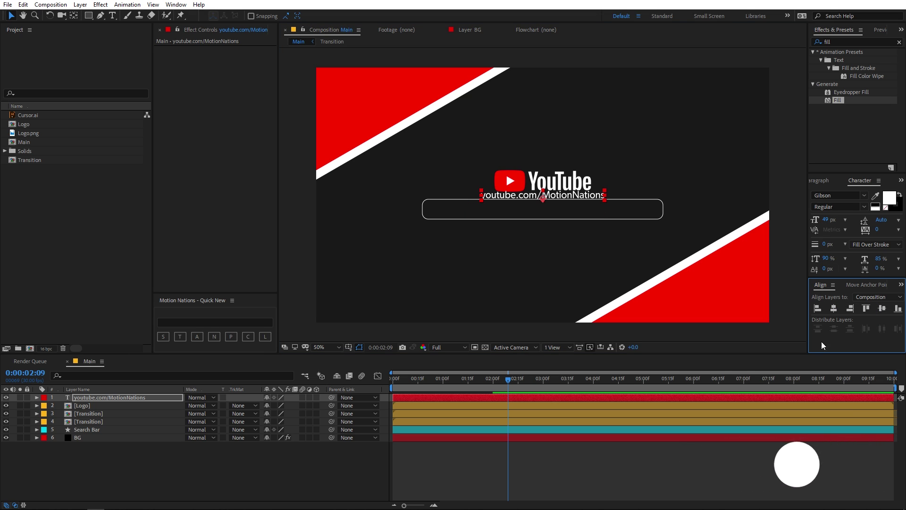
click(863, 285)
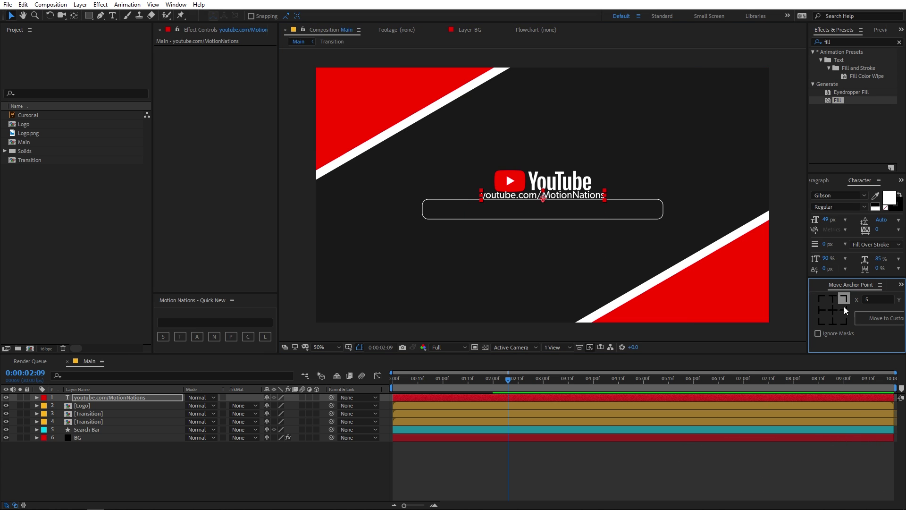
click(818, 285)
key(shift+Down)
key(shift+Down)
key(shift+Down)
key(shift+Down)
key(shift+Down)
key(shift+Down)
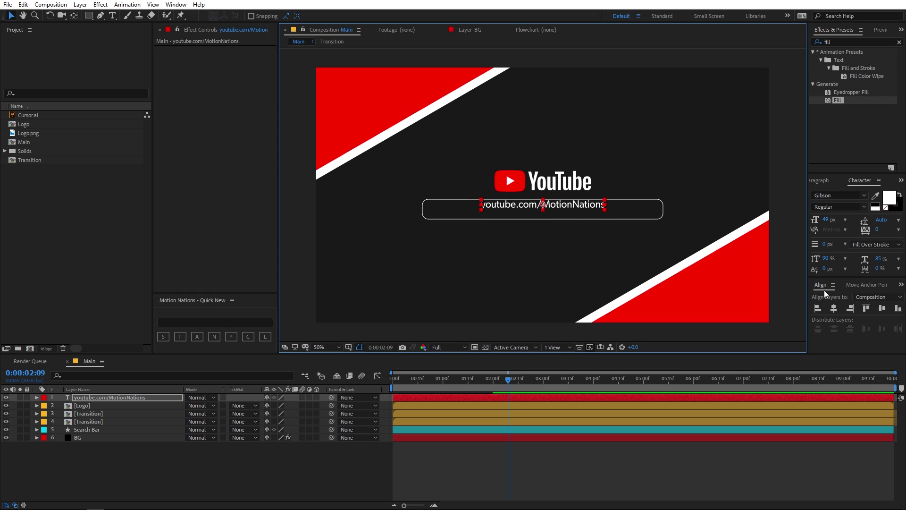
click(514, 469)
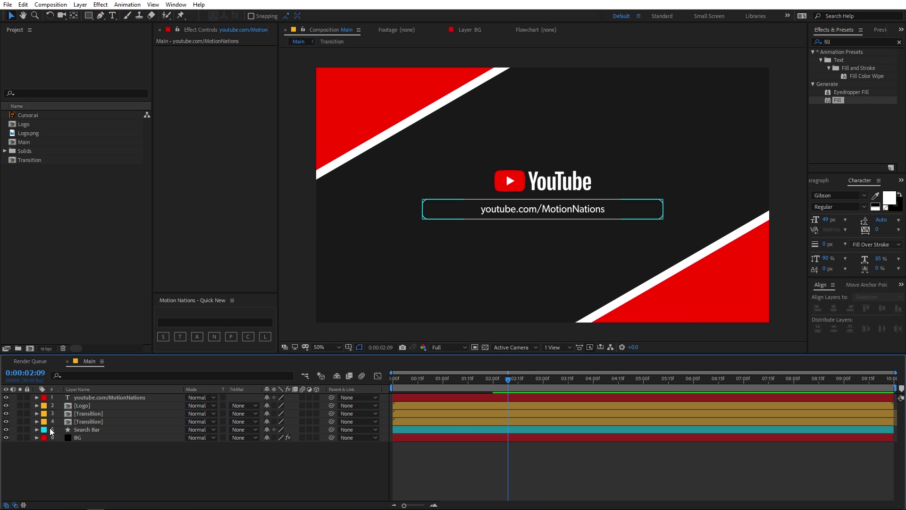
Duplicate the Search Bar layer and rename the copy Mask.
click(91, 428)
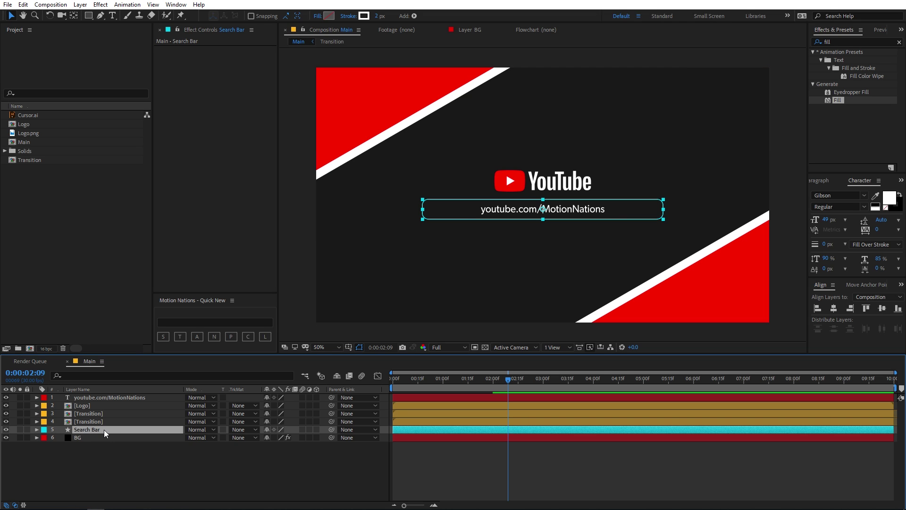
key(ctrl+d)
key(Return)
text(Mask)
key(Return)
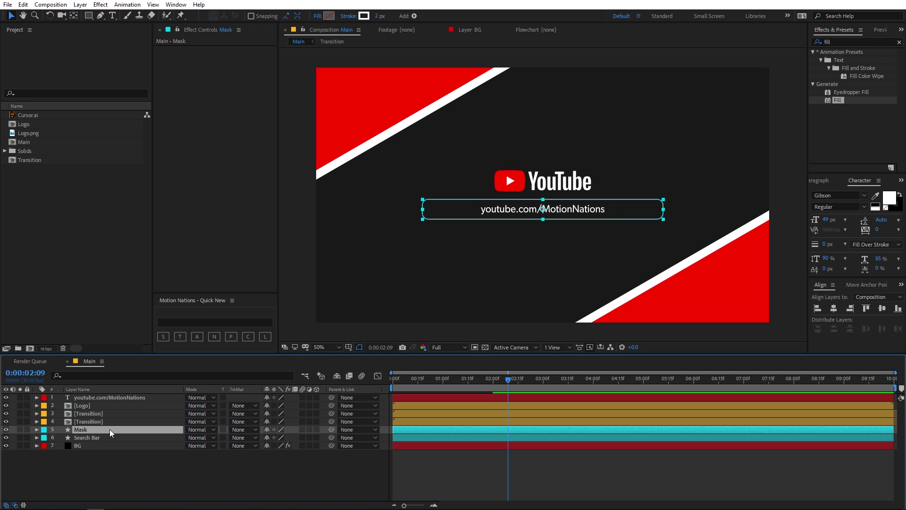
Remove Mask's End animation, give it a white fill and 0 px stroke, and move it to the top.
key(u)
click(68, 438)
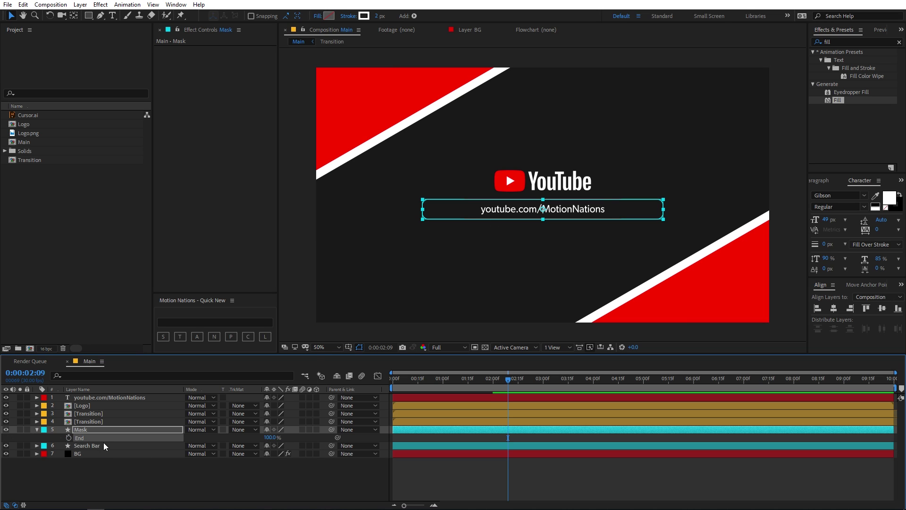
click(106, 429)
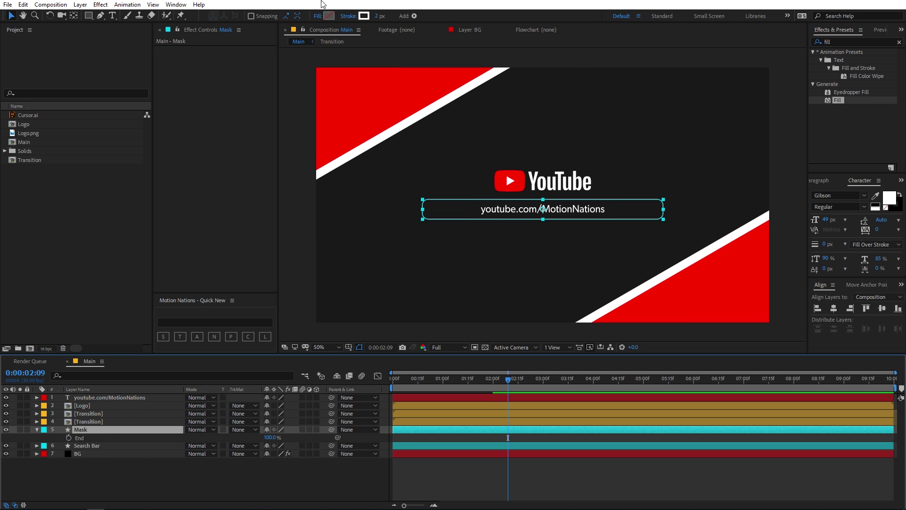
click(329, 16)
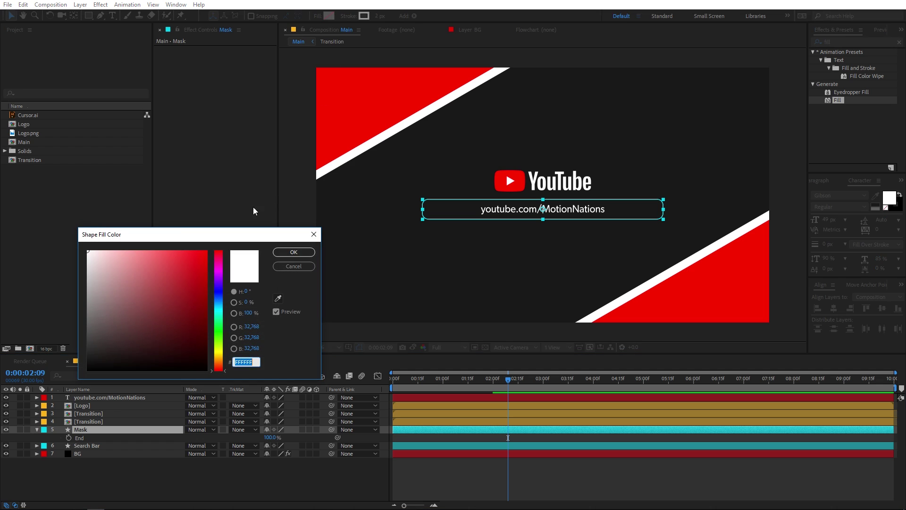
click(298, 256)
drag(379, 17, 351, 16)
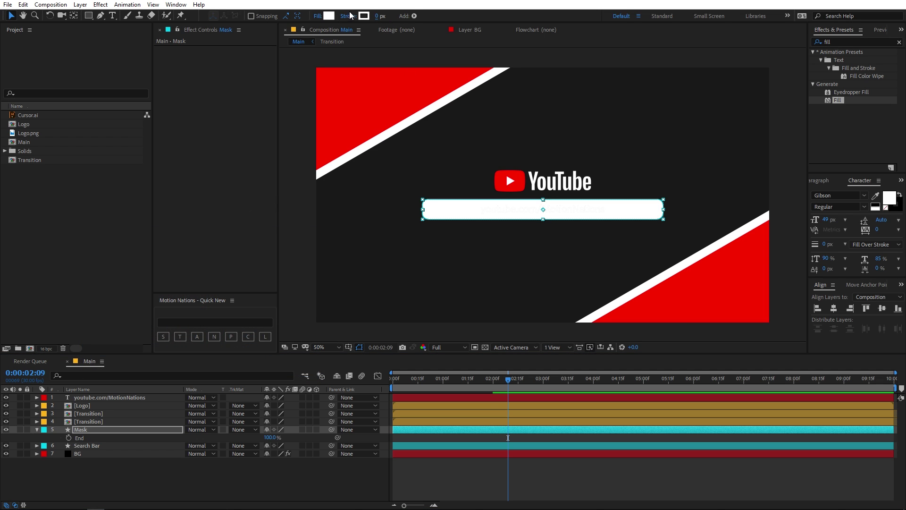
drag(93, 430, 94, 395)
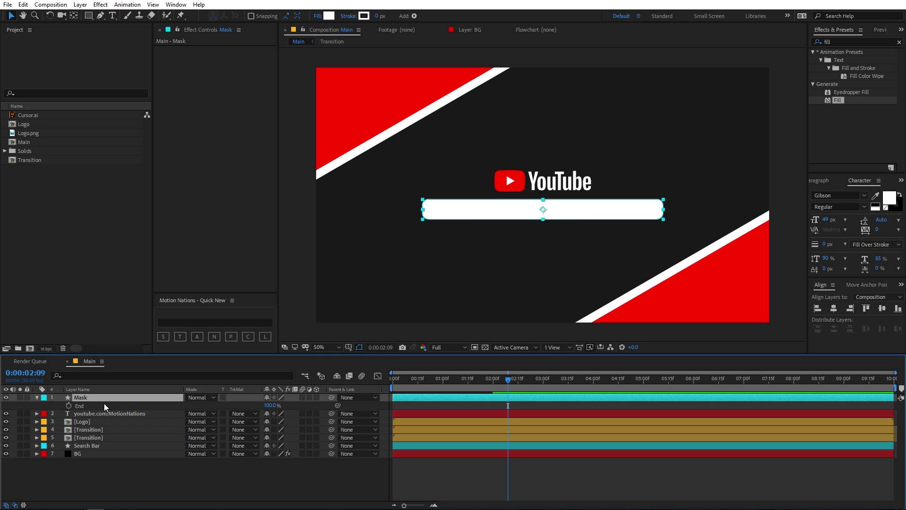
Duplicate Mask as Mask 2 and place it below the URL text layer.
key(ctrl+d)
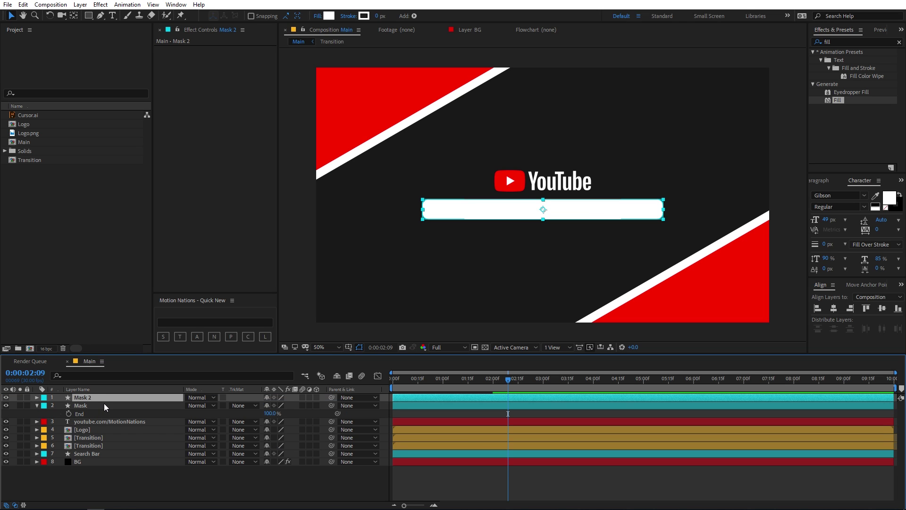
click(37, 406)
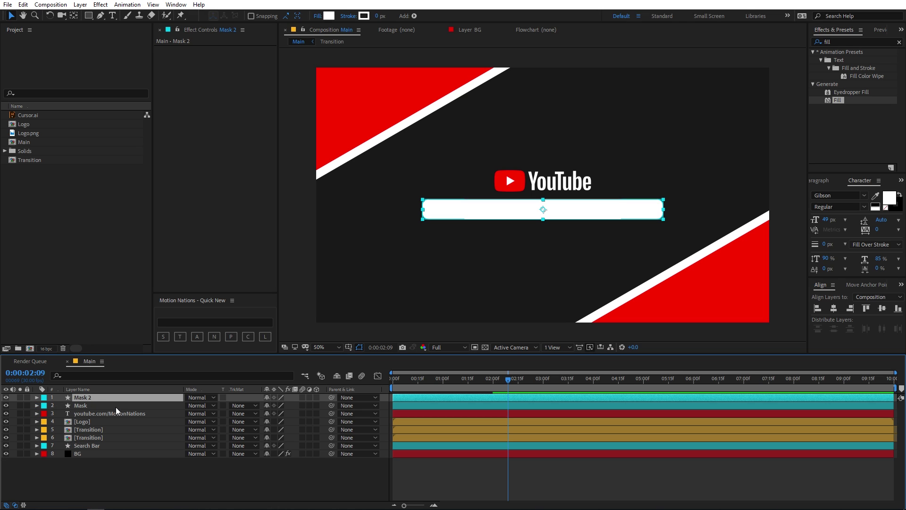
drag(115, 400, 109, 420)
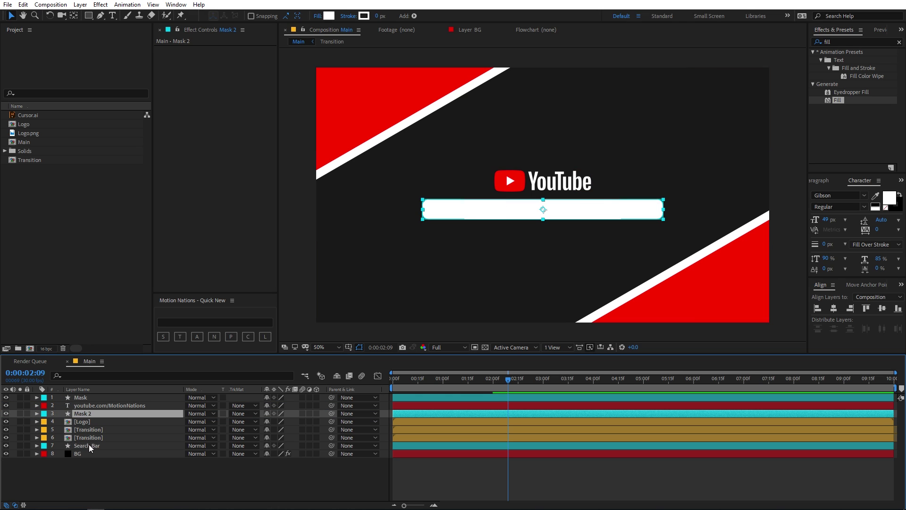
key(ctrl+shift+a)
click(83, 414)
Move Mask 2's anchor point to the top centre of the bar.
key(s)
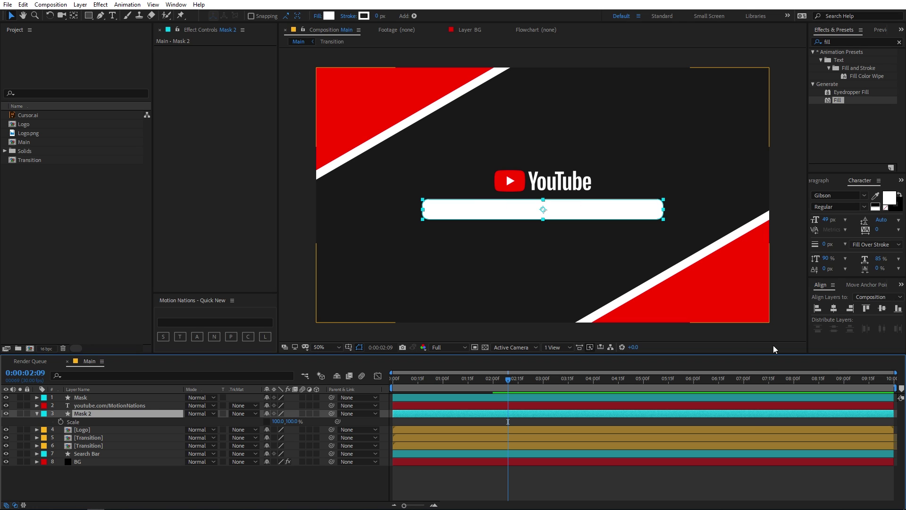
click(866, 285)
click(833, 299)
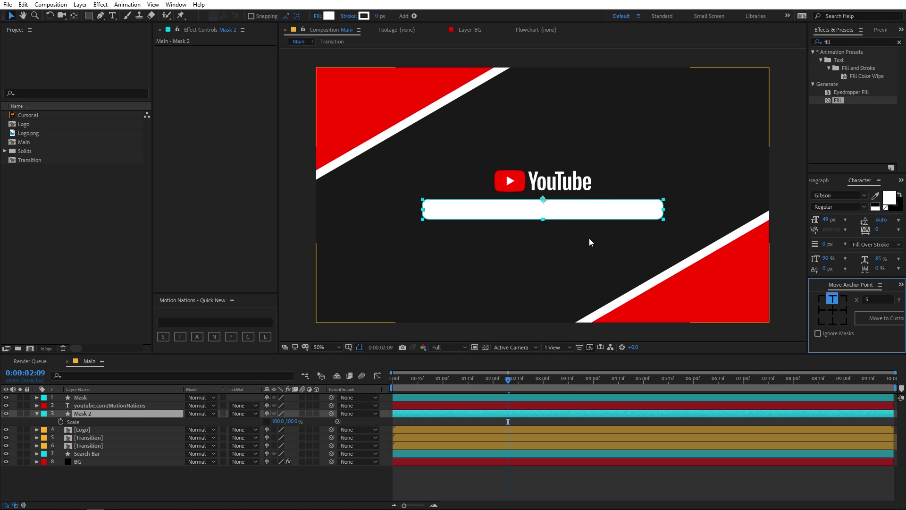
click(74, 15)
drag(543, 204, 544, 202)
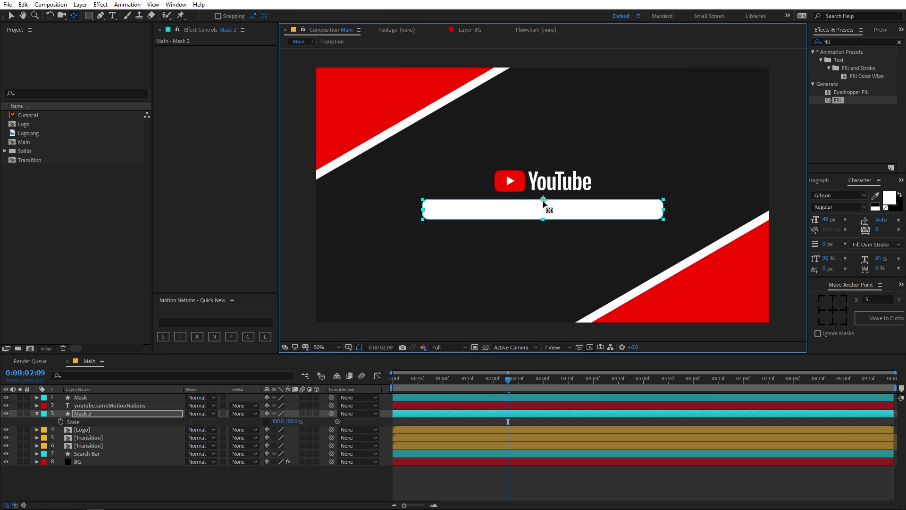
click(832, 301)
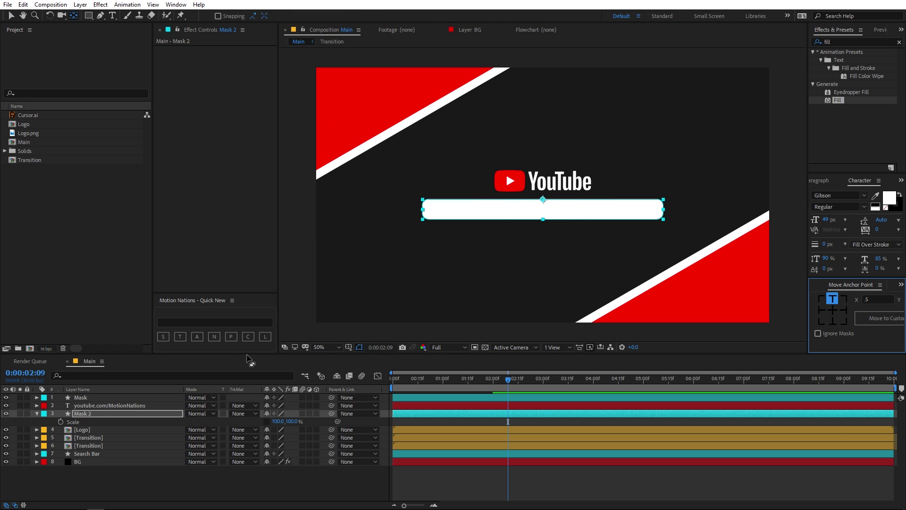
Stretch Mask 2 vertically to 627% scale into a tall white box.
click(170, 425)
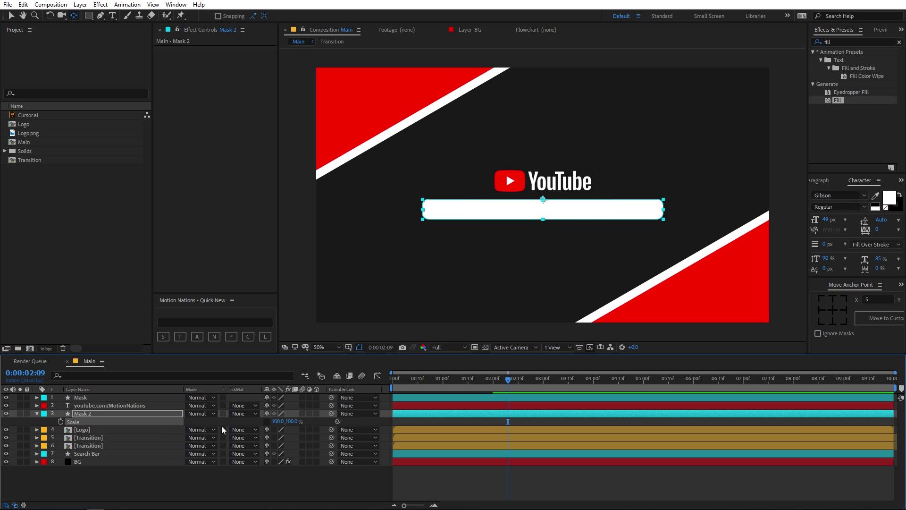
drag(288, 425, 538, 427)
click(557, 477)
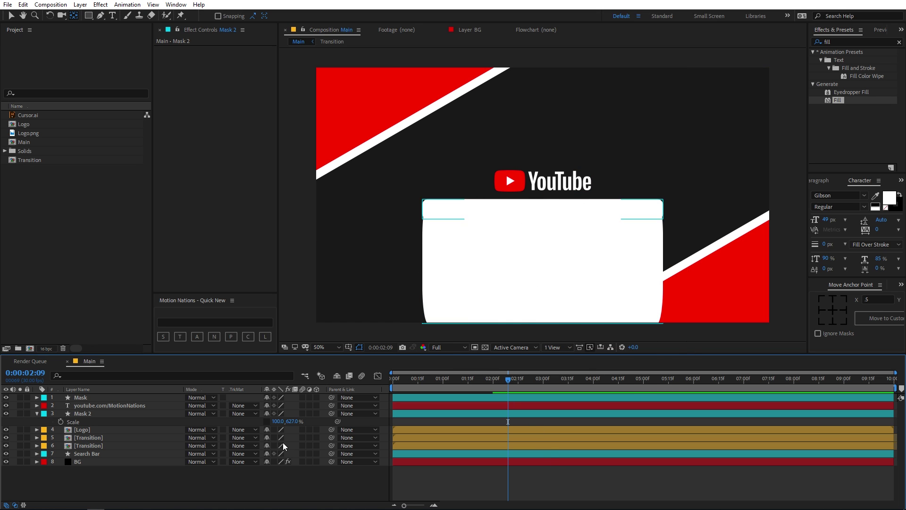
click(37, 413)
click(101, 405)
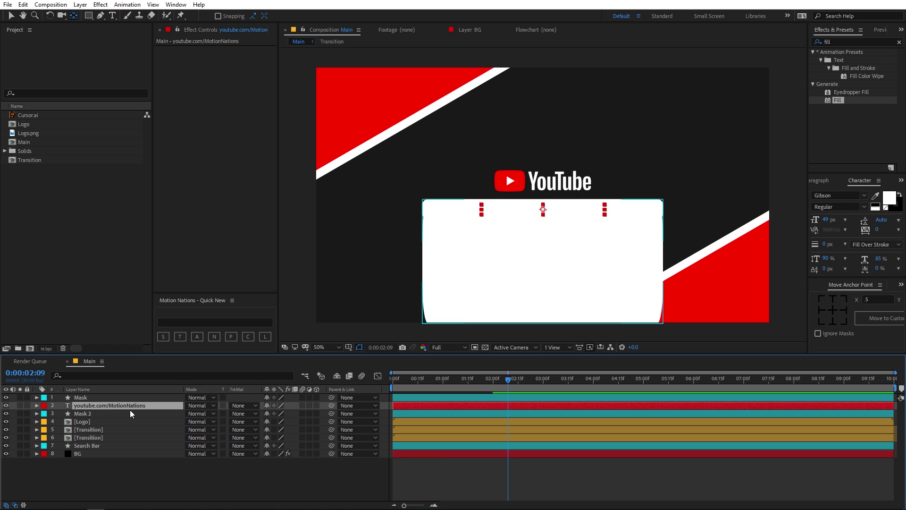
Set the Logo layer's track matte to an inverted alpha matte using Mask 2.
click(89, 421)
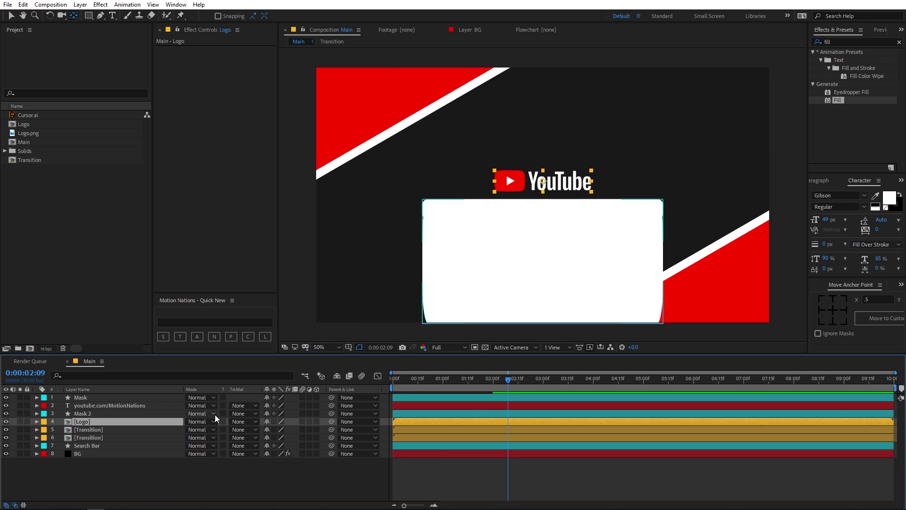
click(236, 421)
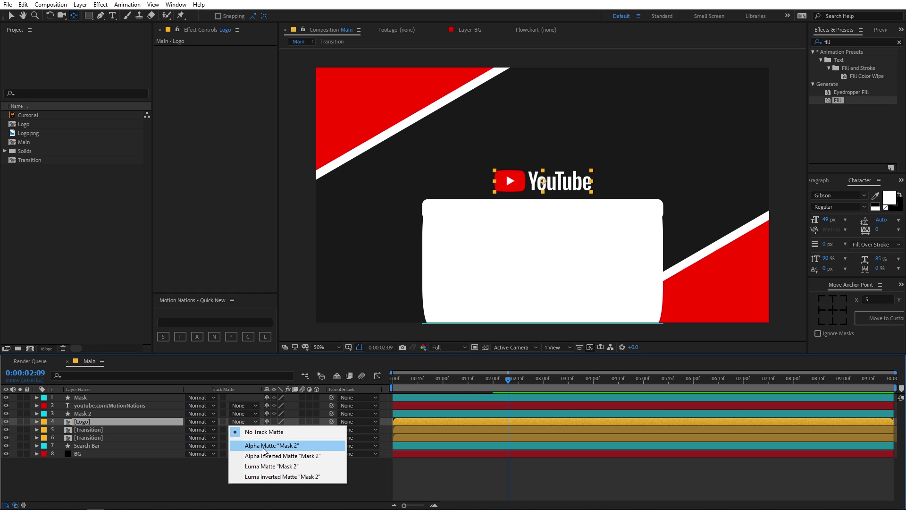
click(279, 456)
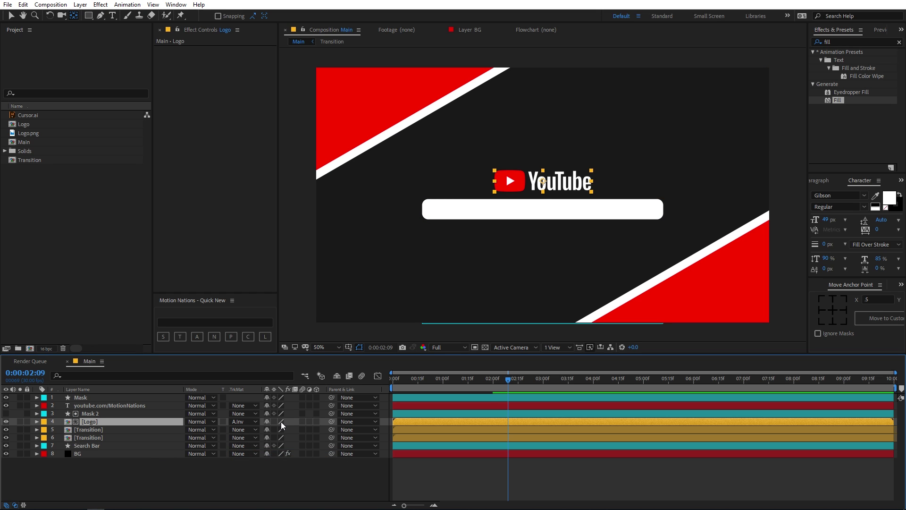
Set the URL text layer's track matte to Alpha Matte 'Mask', then select it along with Logo.
click(15, 505)
click(14, 506)
click(113, 405)
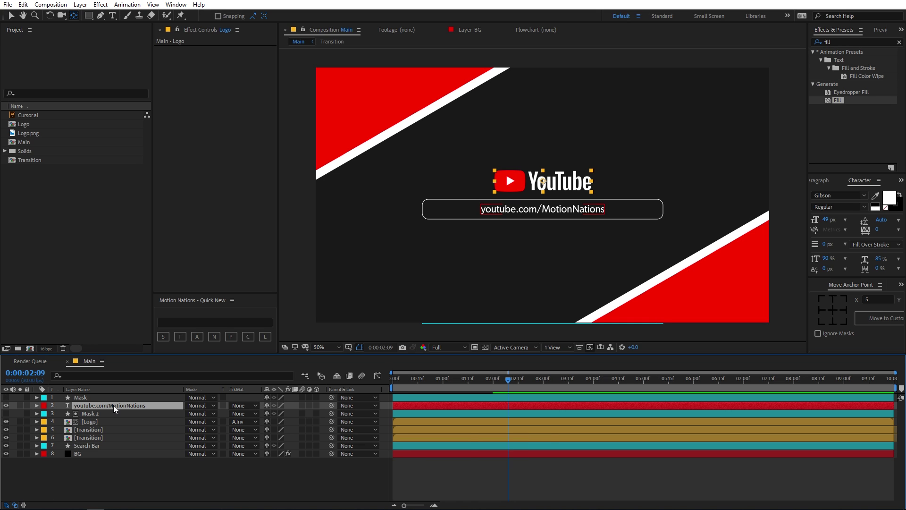
click(245, 406)
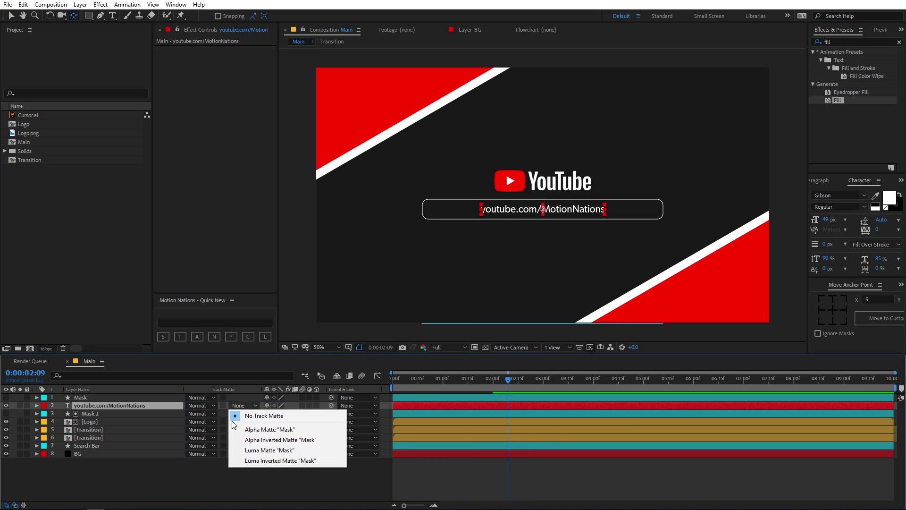
click(267, 429)
key(F2)
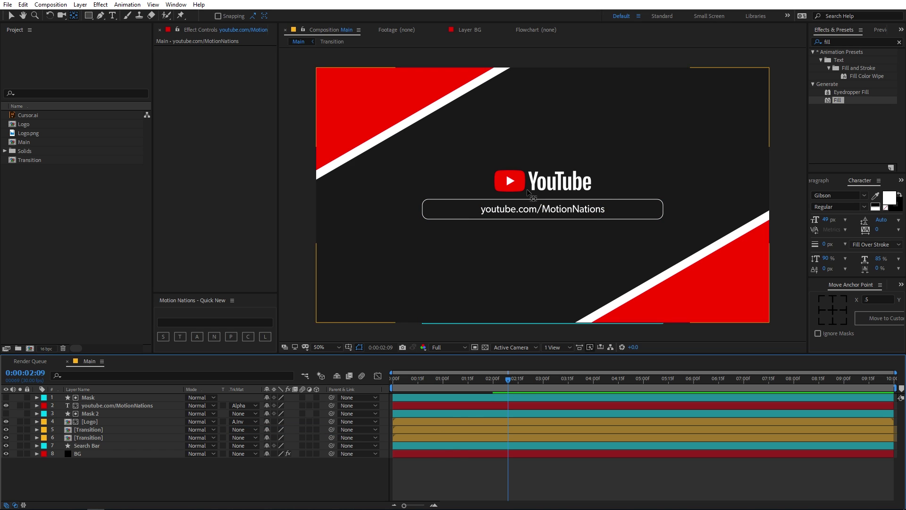
click(100, 405)
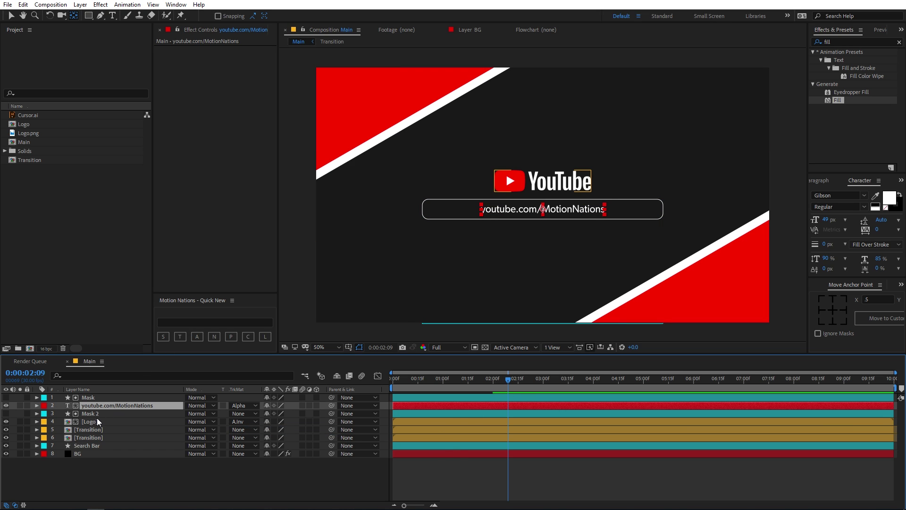
ctrl+click(96, 420)
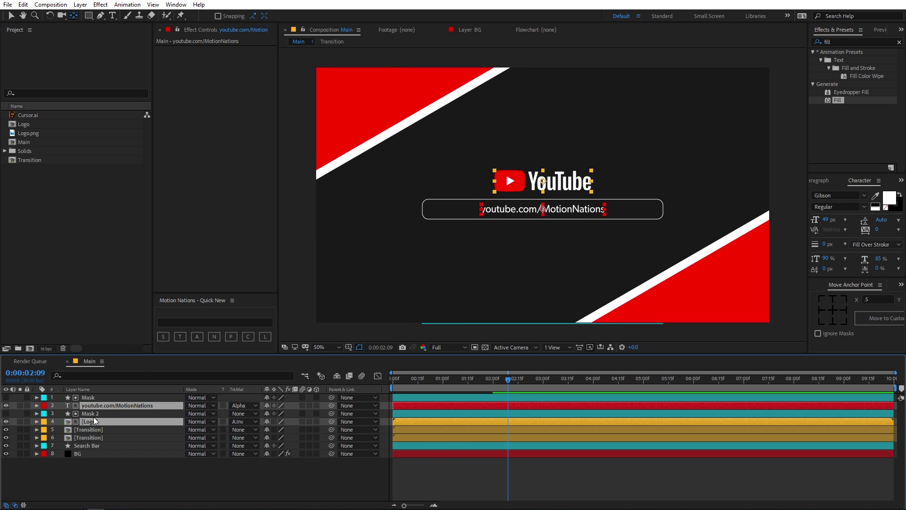
Keyframe Position on the URL and Logo layers, pushing the earlier start position below their spot.
key(p)
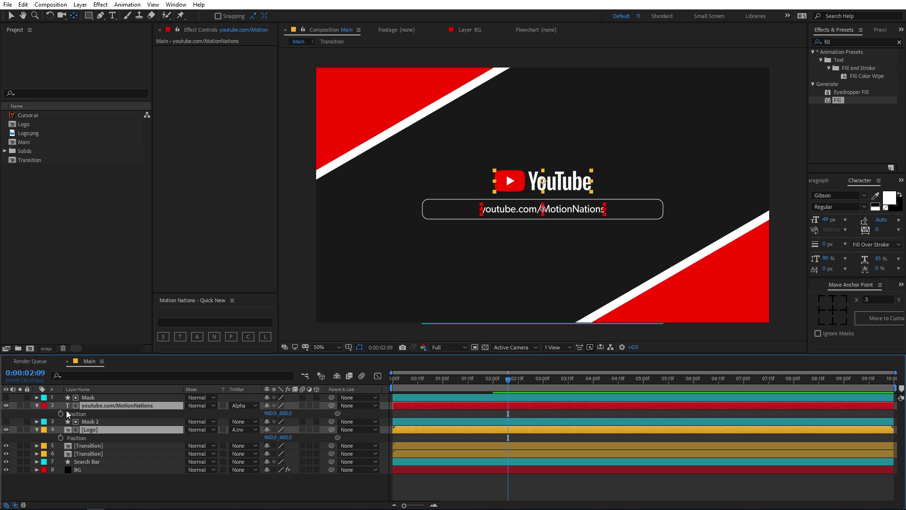
click(60, 414)
click(486, 380)
click(417, 380)
drag(285, 413, 369, 417)
key(space)
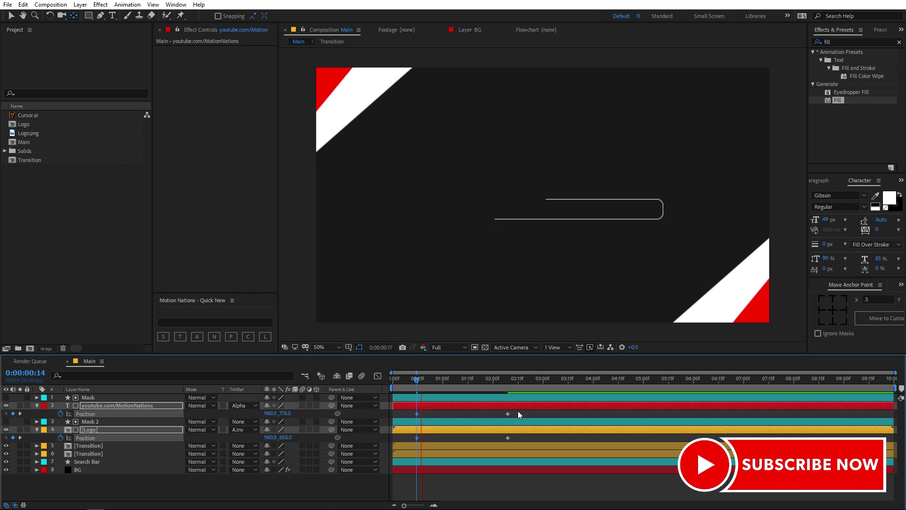
key(space)
Ease into the final Position keyframes in the speed graph and preview the slide-up.
drag(523, 415, 392, 441)
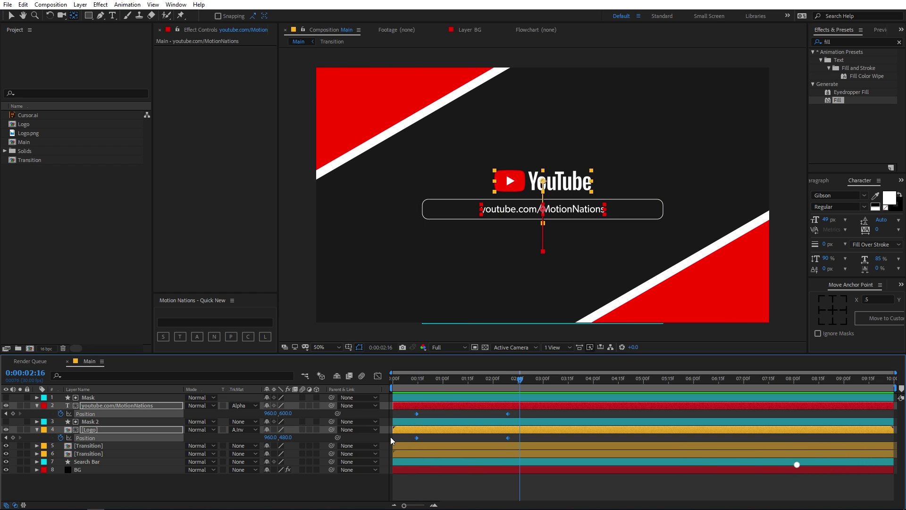
click(377, 376)
drag(578, 482, 437, 472)
click(378, 375)
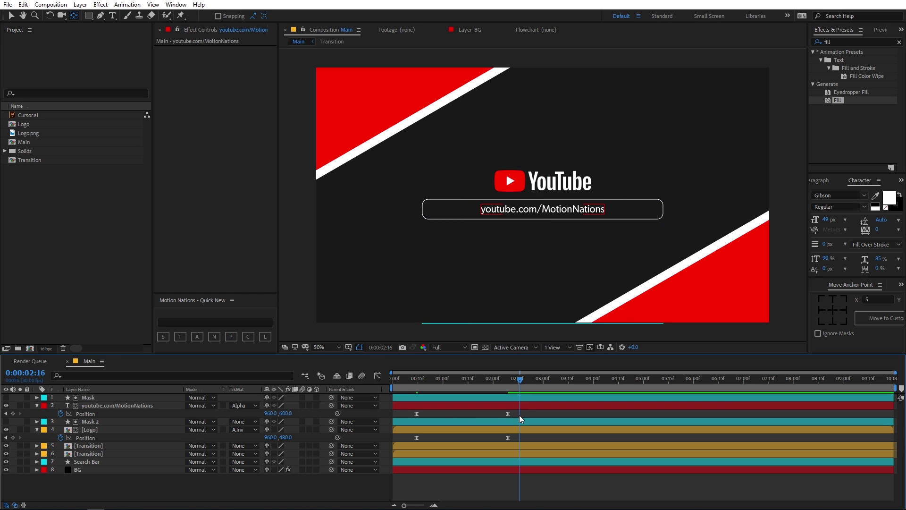
drag(491, 411, 397, 440)
key(Home)
key(space)
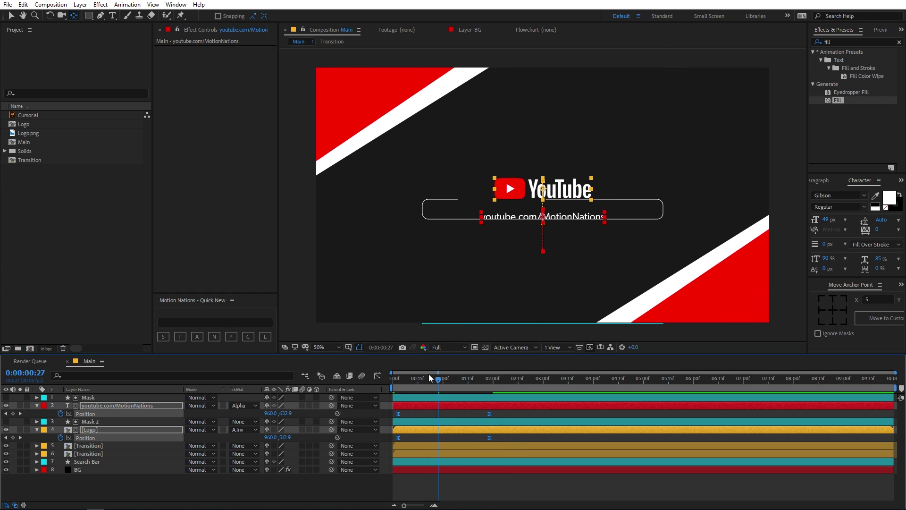
key(Home)
key(space)
key(space)
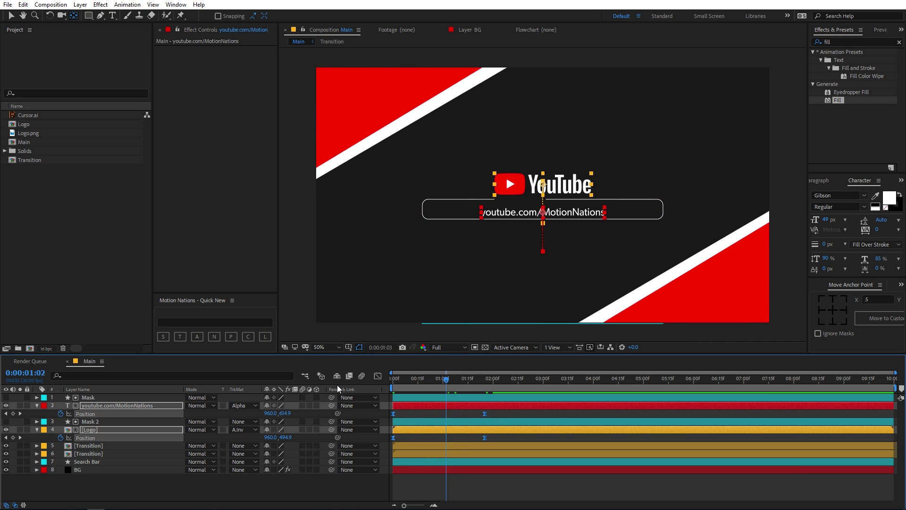
key(Home)
key(space)
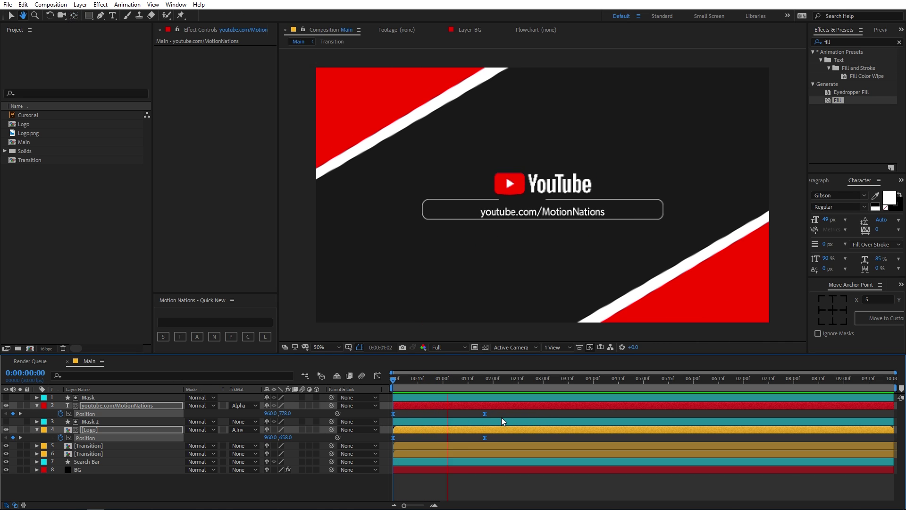
key(space)
Move the end Position keyframes earlier to about 1:15 and replay the intro.
drag(485, 415, 472, 415)
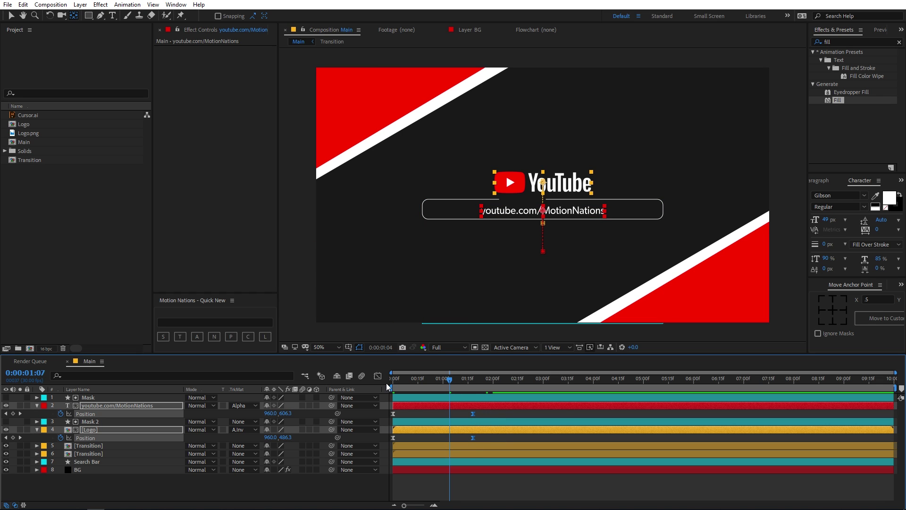
key(Home)
key(space)
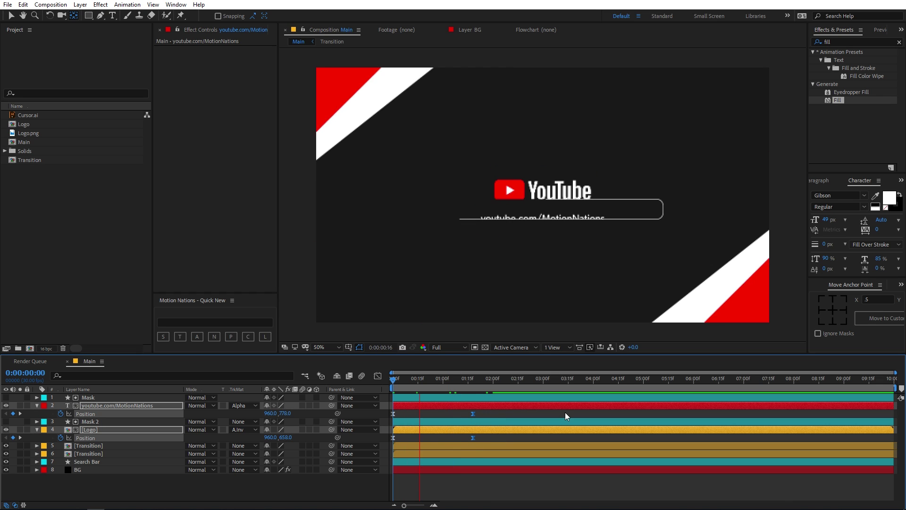
key(space)
key(space)
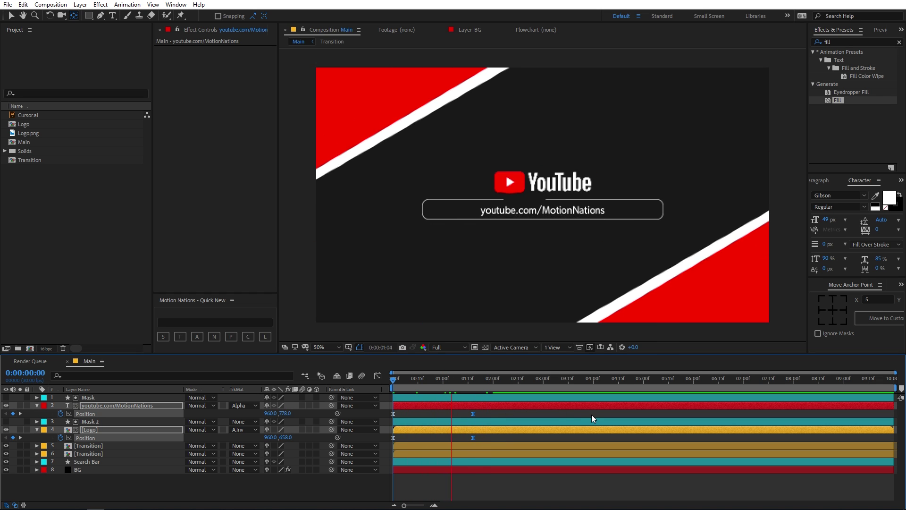
key(space)
key(Home)
key(space)
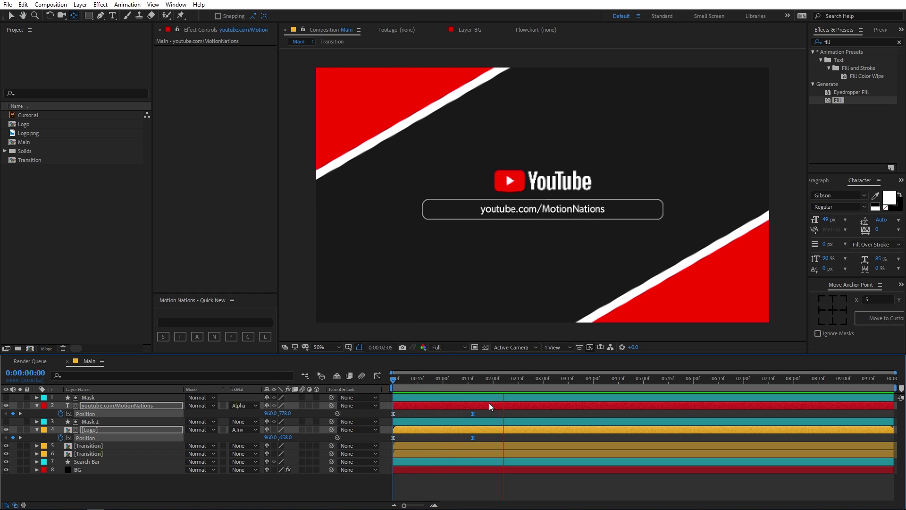
key(space)
key(u)
key(F2)
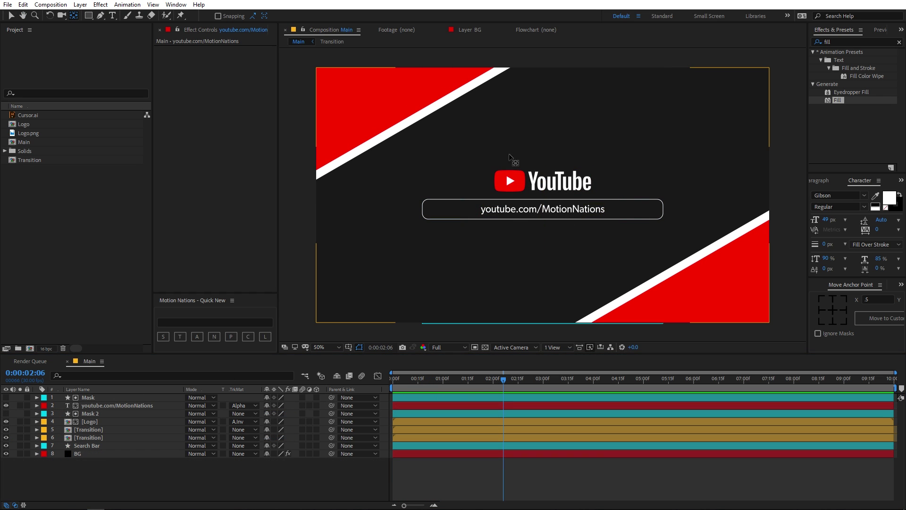
Draw a white rectangle above the logo and set its Size to 10 × 40.
click(88, 16)
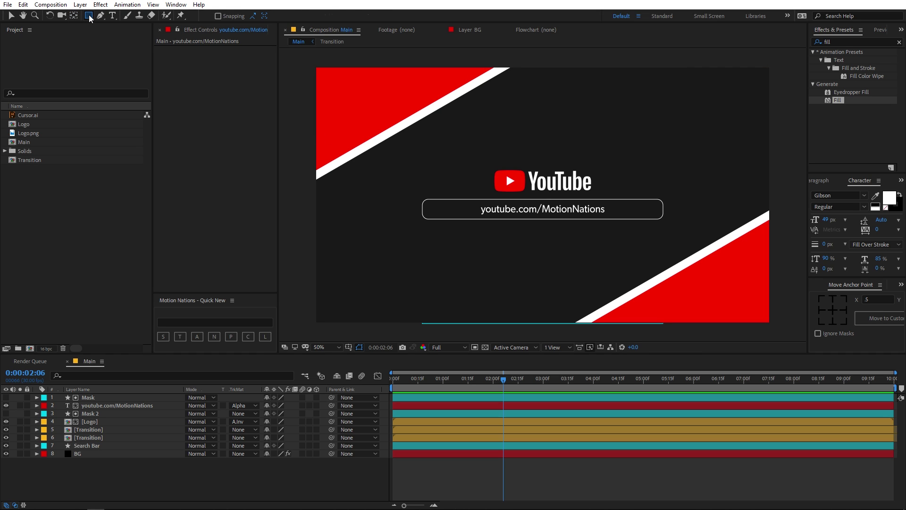
mouse_move(584, 112)
mouse_down()
mouse_move(602, 138)
mouse_move(598, 151)
mouse_up()
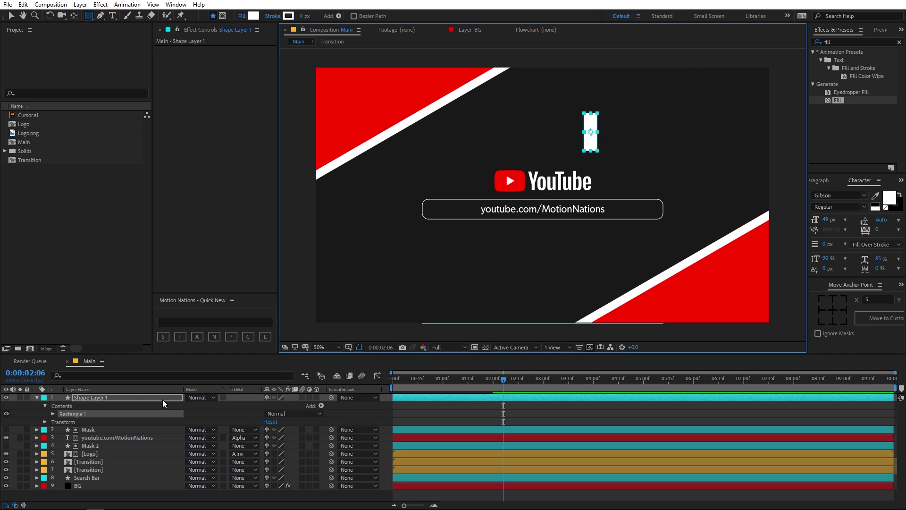
click(137, 397)
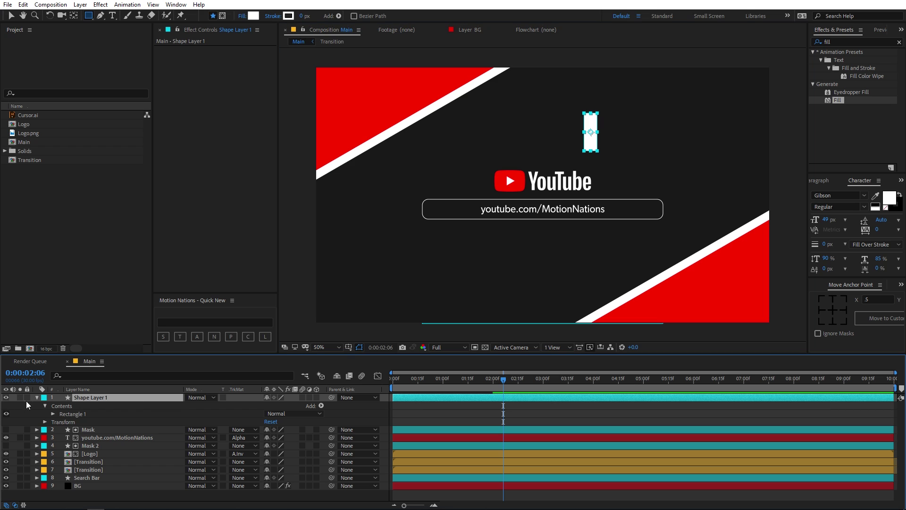
click(53, 414)
click(61, 423)
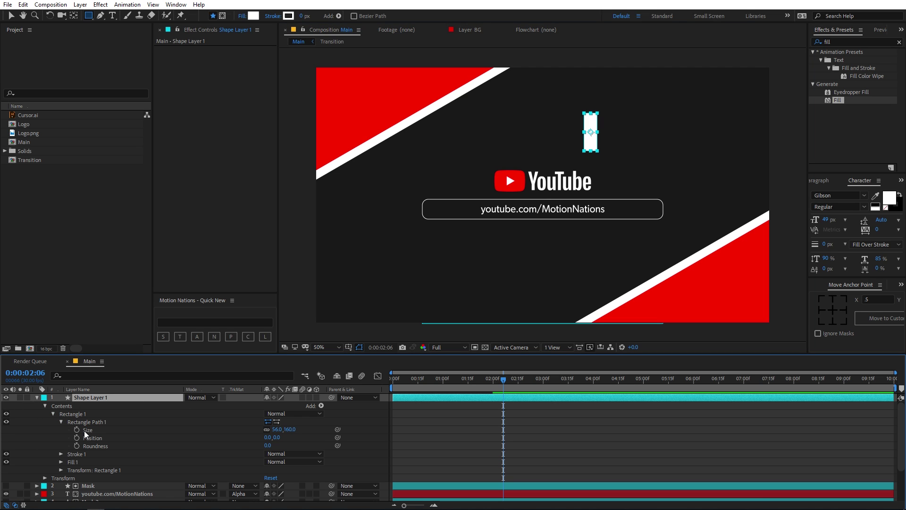
click(275, 430)
text(10)
key(Tab)
text(40)
key(Return)
click(477, 463)
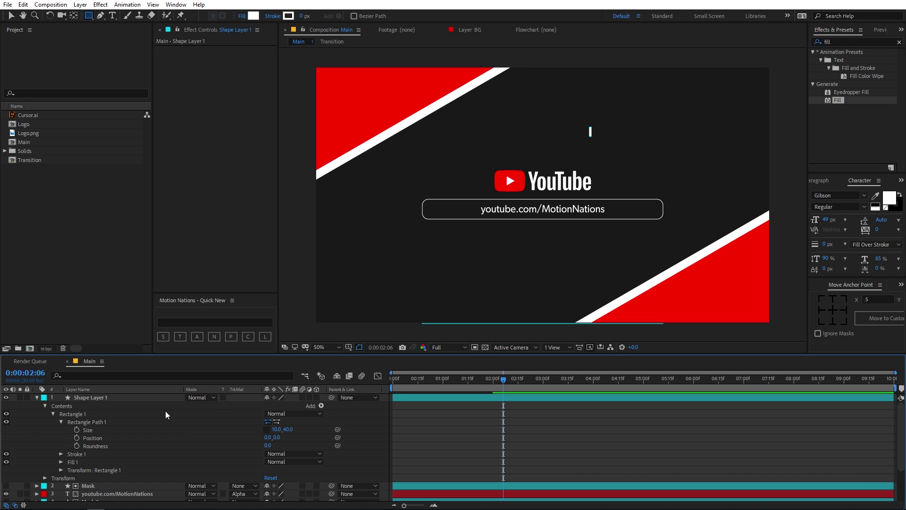
Duplicate Rectangle 1 and set Rectangle 2's Size to 40 × 10, forming a plus.
click(71, 414)
click(53, 413)
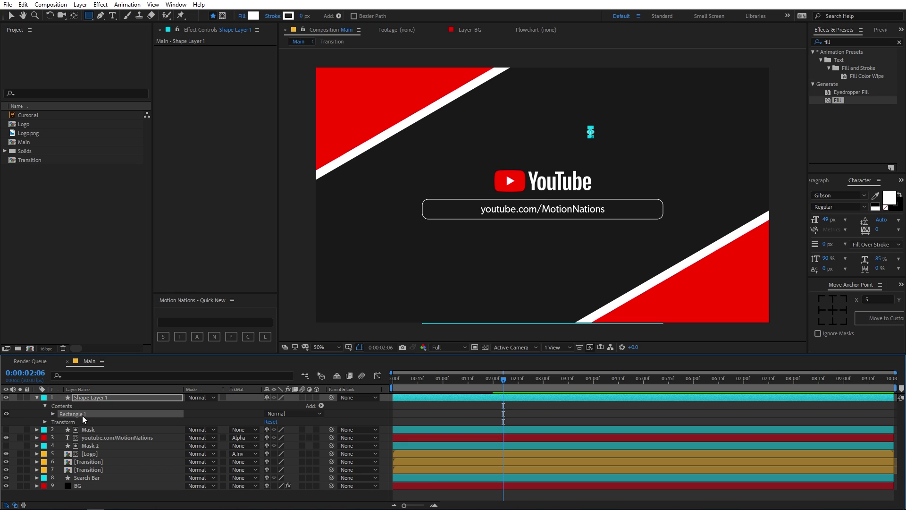
key(ctrl+d)
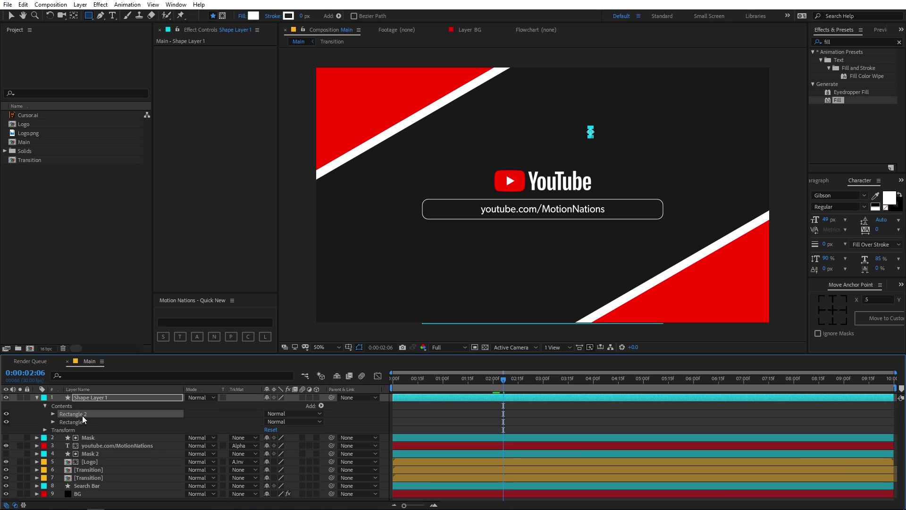
click(53, 413)
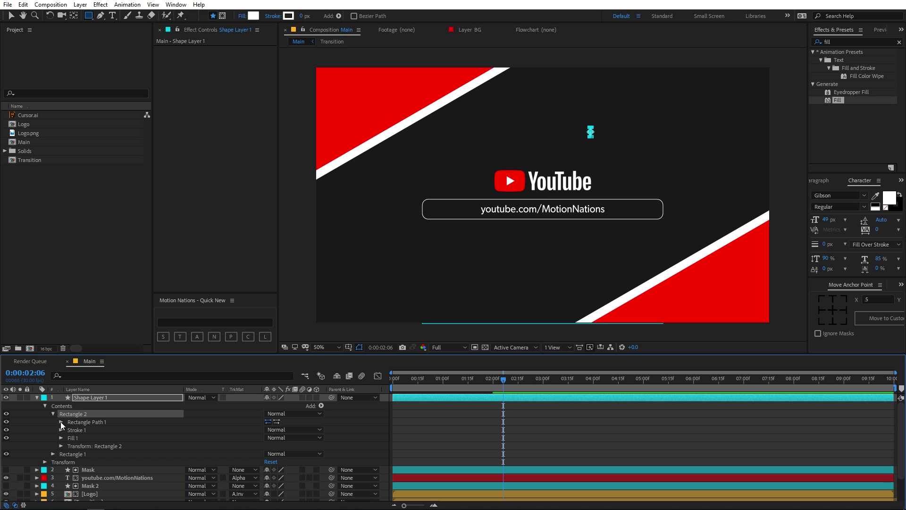
click(61, 422)
click(277, 430)
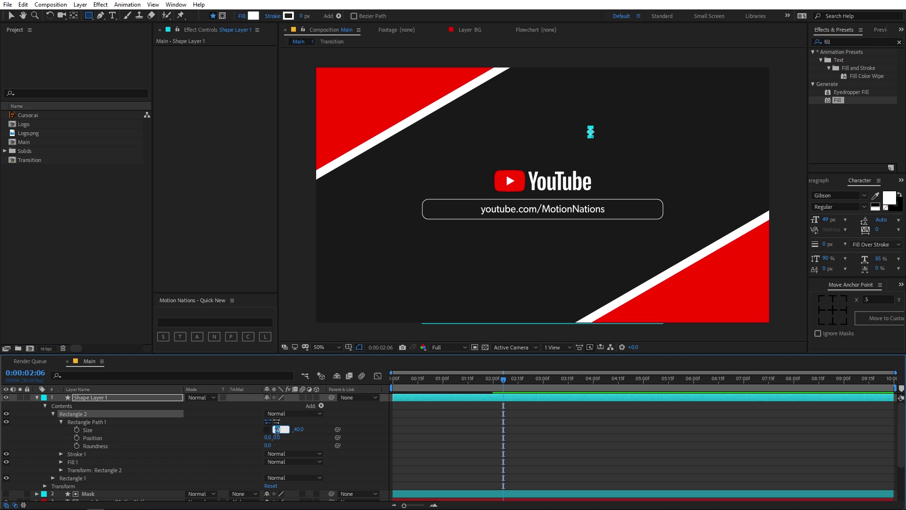
key(Return)
click(298, 430)
text(10)
key(Return)
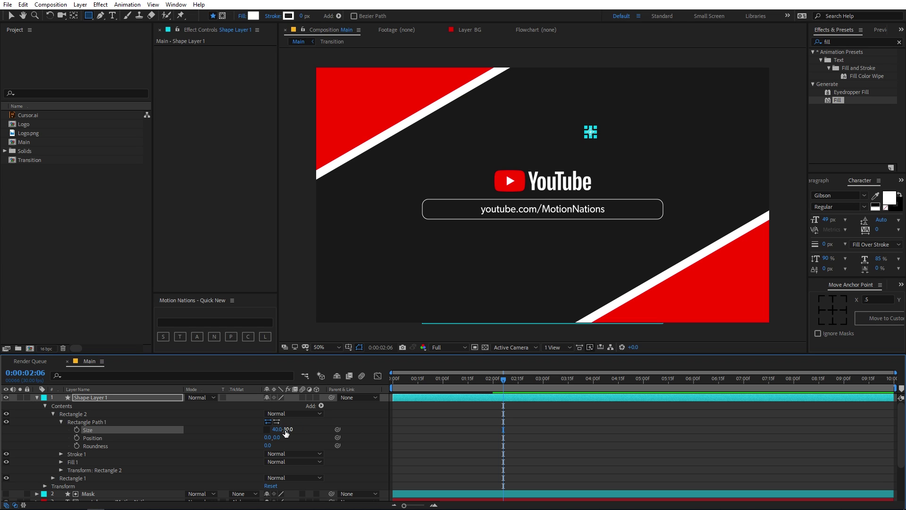
click(655, 432)
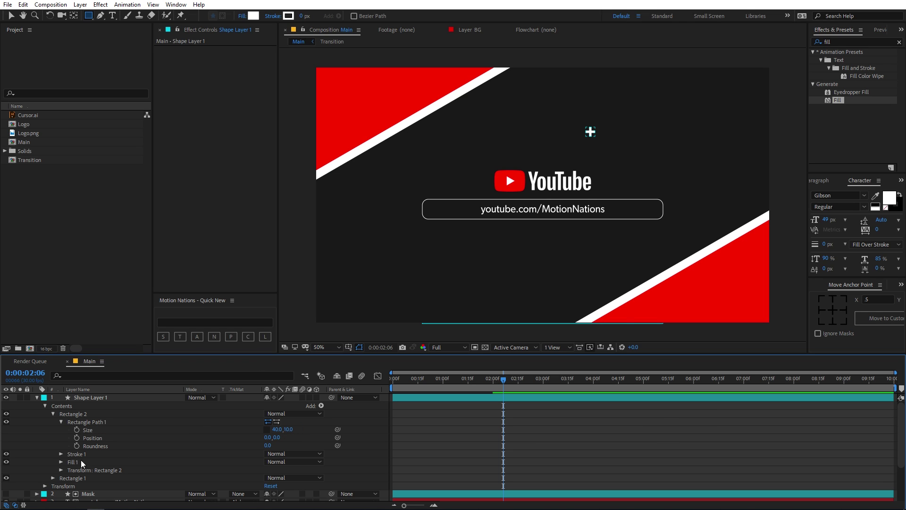
click(76, 398)
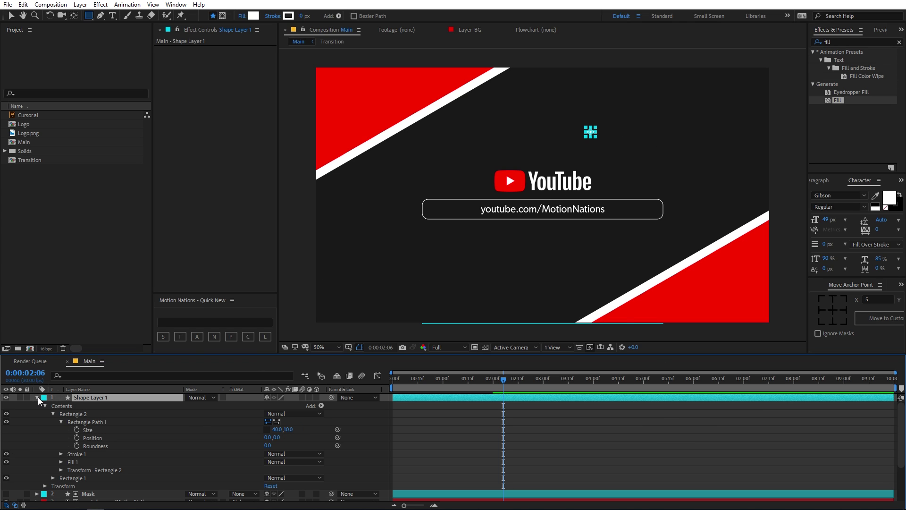
Rotate the shape layer 45° so the plus becomes an X.
key(r)
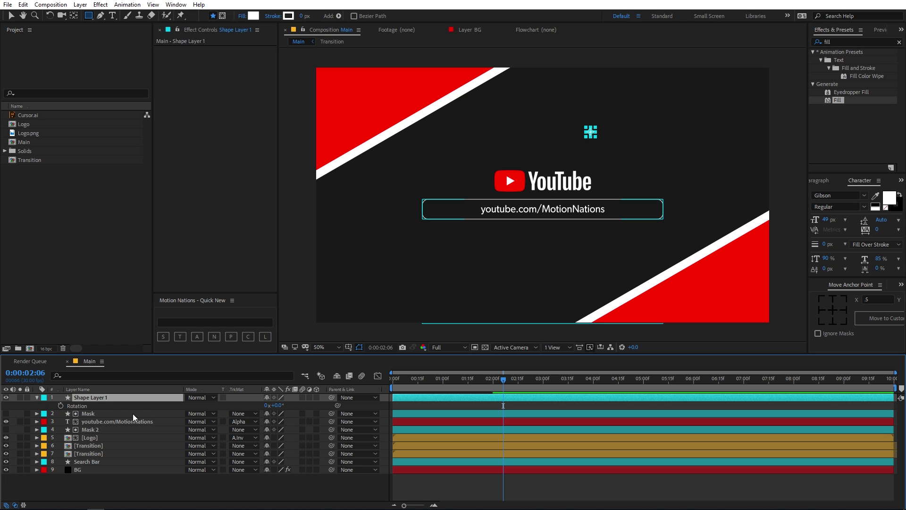
click(276, 405)
key(Return)
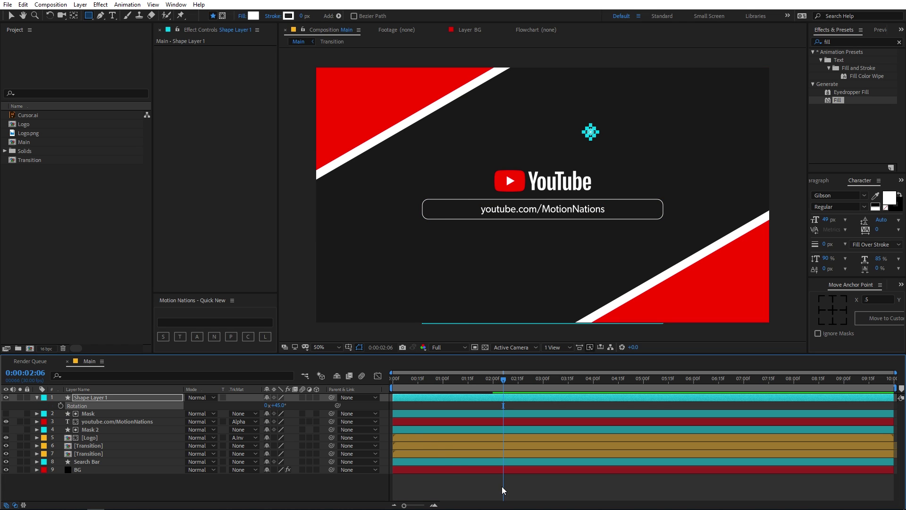
click(501, 488)
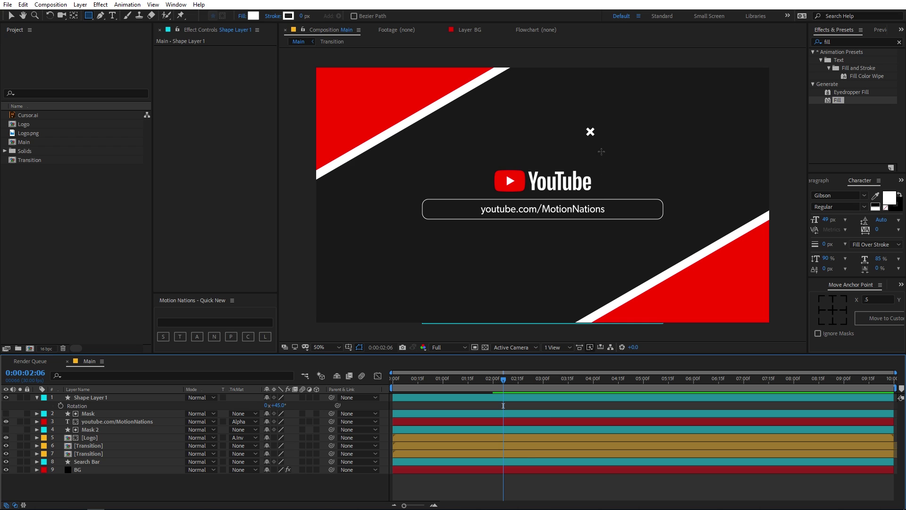
click(97, 397)
Add a Repeater to the X shape with 10 copies.
click(37, 397)
click(37, 397)
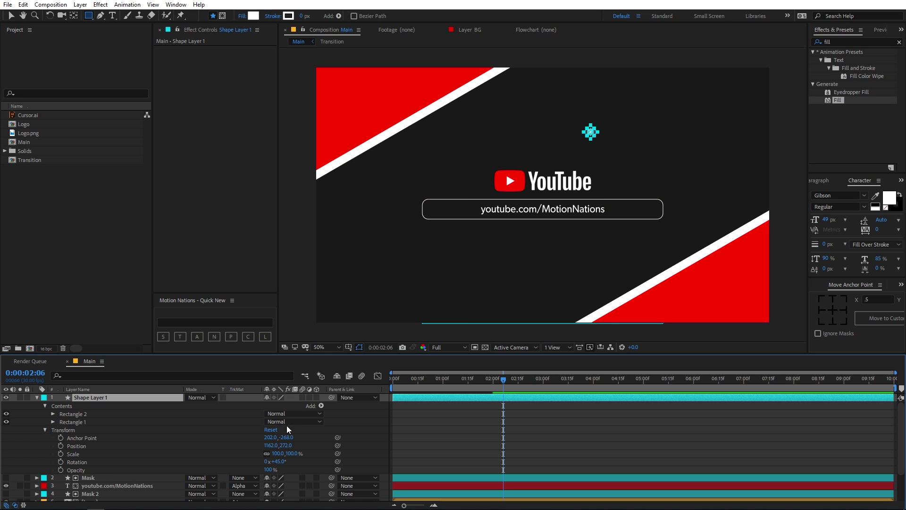
click(322, 405)
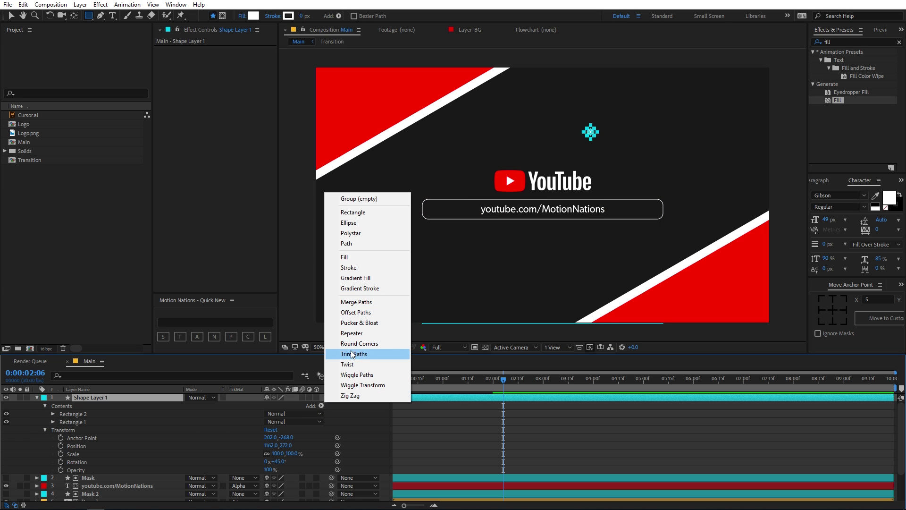
click(352, 333)
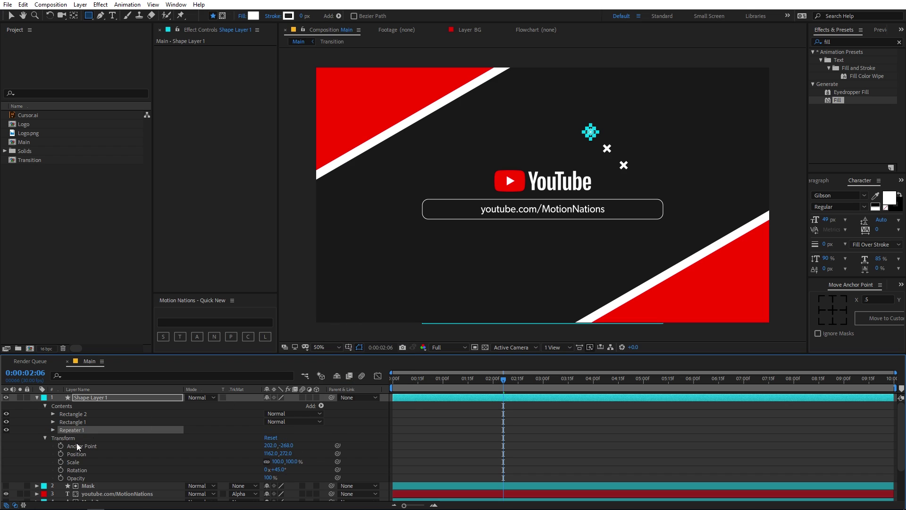
click(52, 430)
click(267, 437)
text(10)
key(Return)
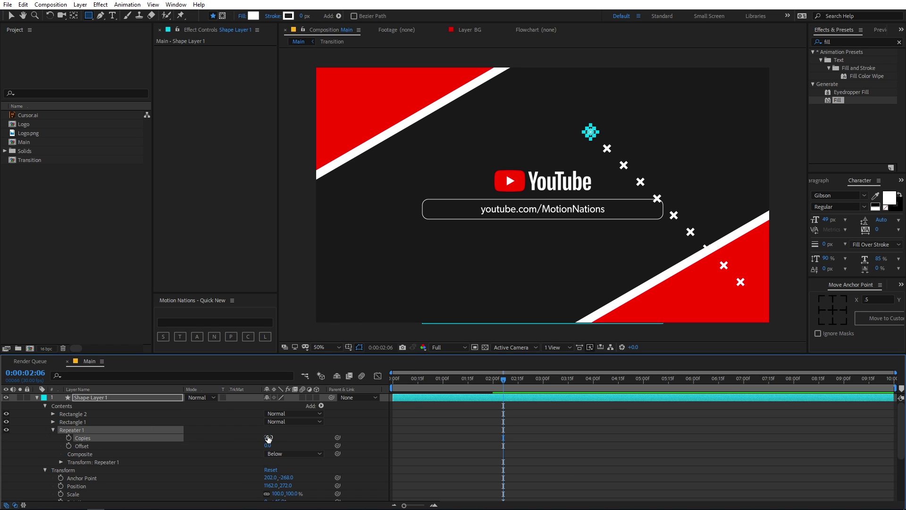
Set Repeater 1's Position X spacing to 200 and duplicate it into Repeater 2.
click(61, 462)
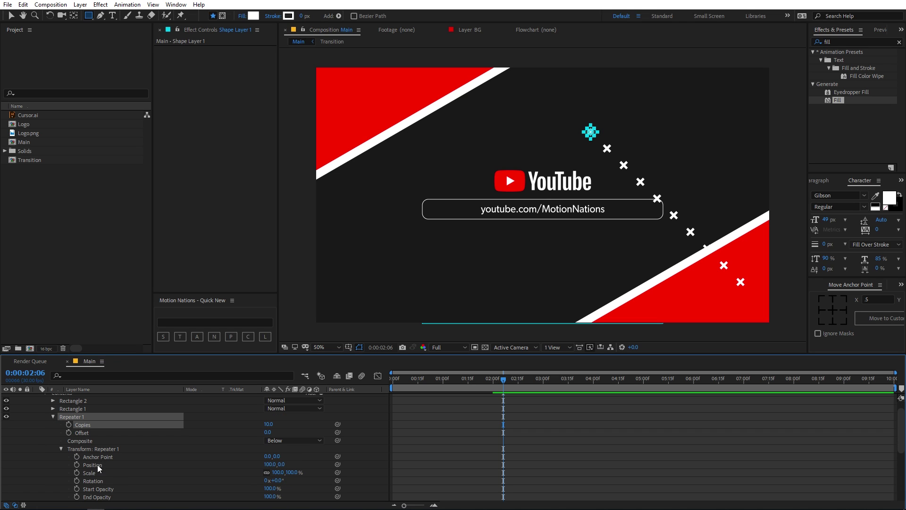
click(269, 464)
text(200)
key(Return)
scroll(217, 472, up, 1)
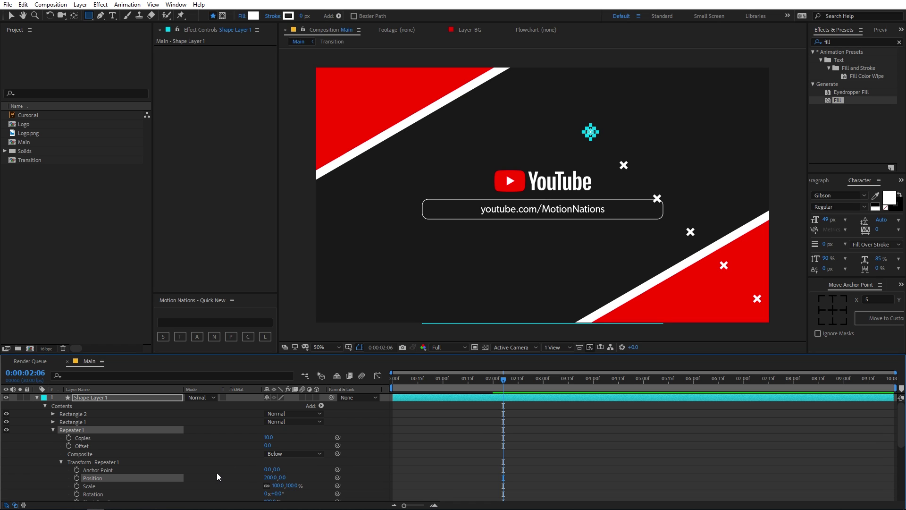
click(53, 429)
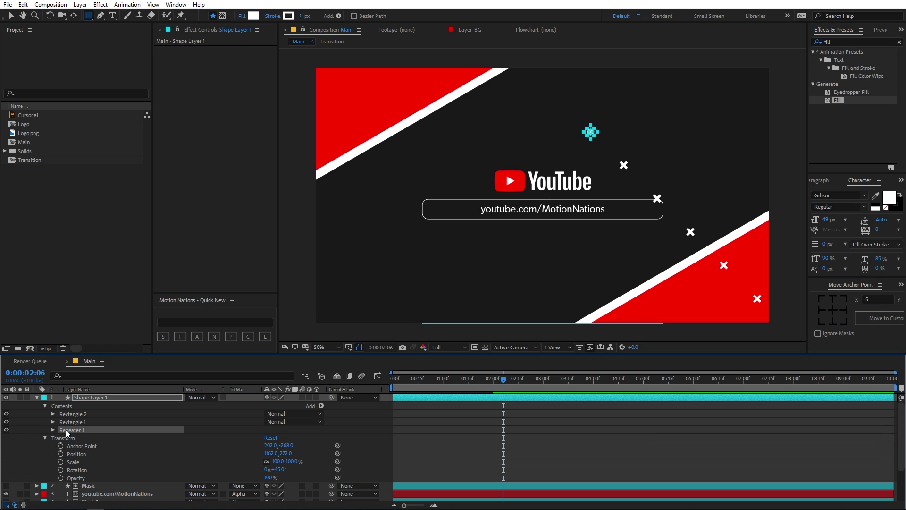
key(ctrl+d)
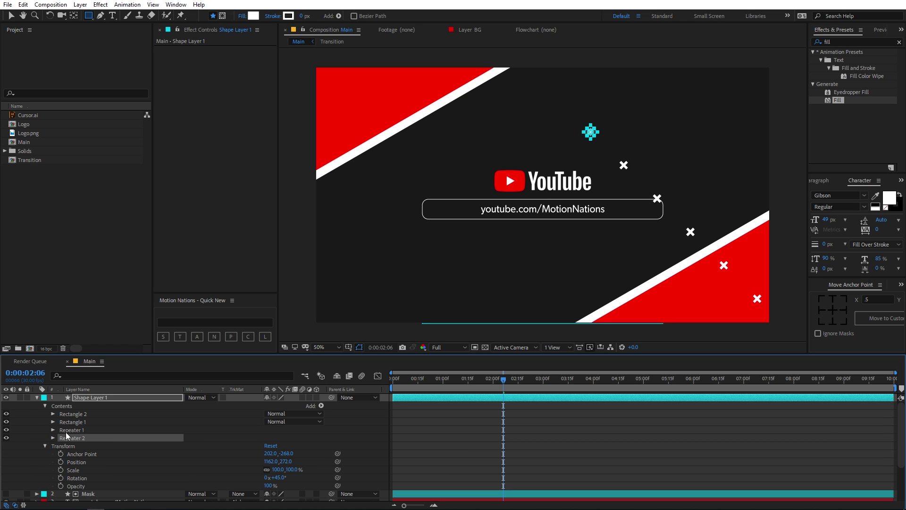
Set Repeater 2's Transform Position to 0, 200 to stack the rows into a grid.
click(52, 437)
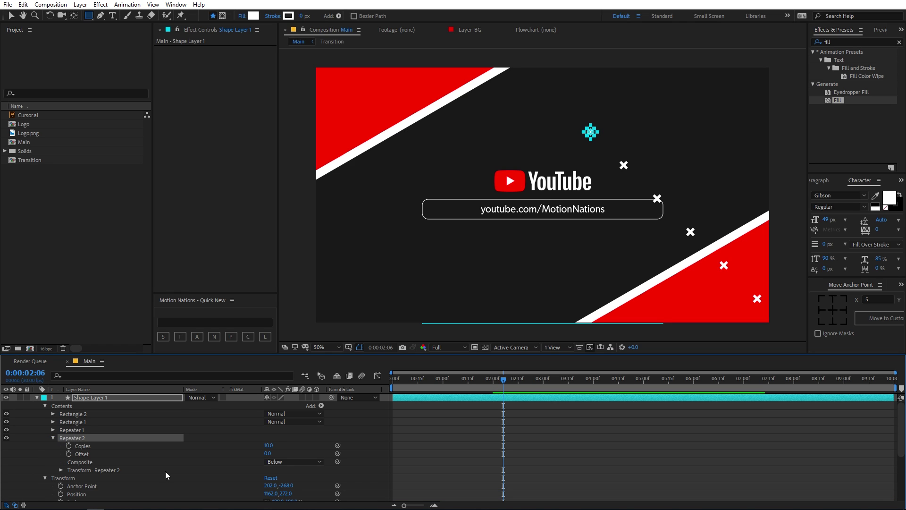
scroll(109, 448, down, 1)
click(78, 446)
click(61, 447)
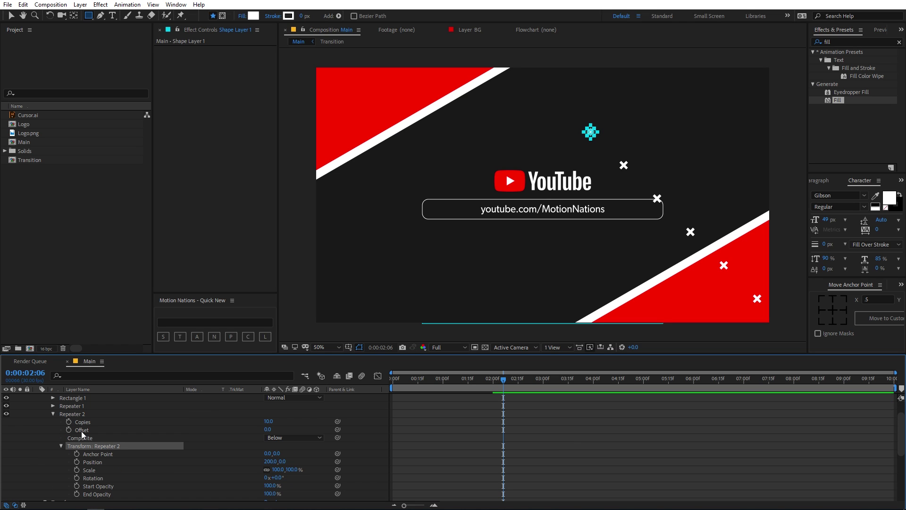
click(267, 460)
text(0)
key(Return)
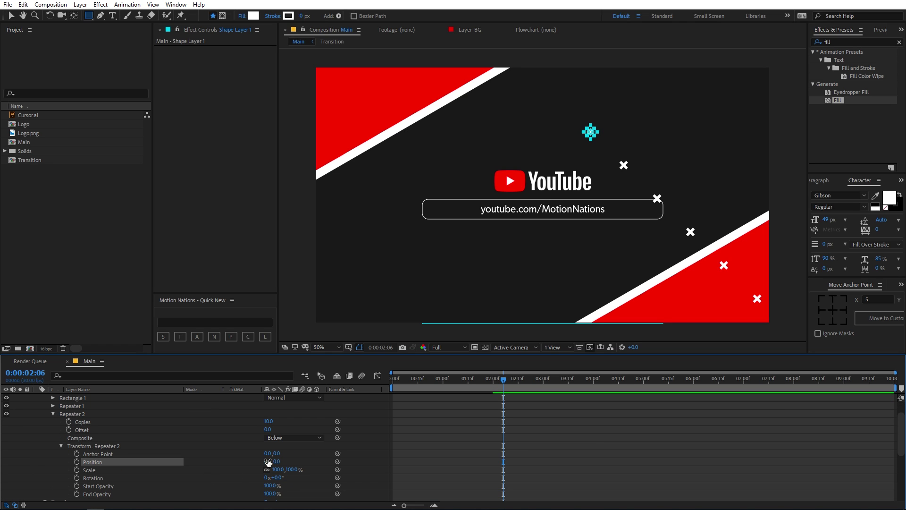
click(277, 461)
text(200)
key(Return)
Move the X grid up and left with the Selection tool to cover the frame.
key(v)
click(563, 174)
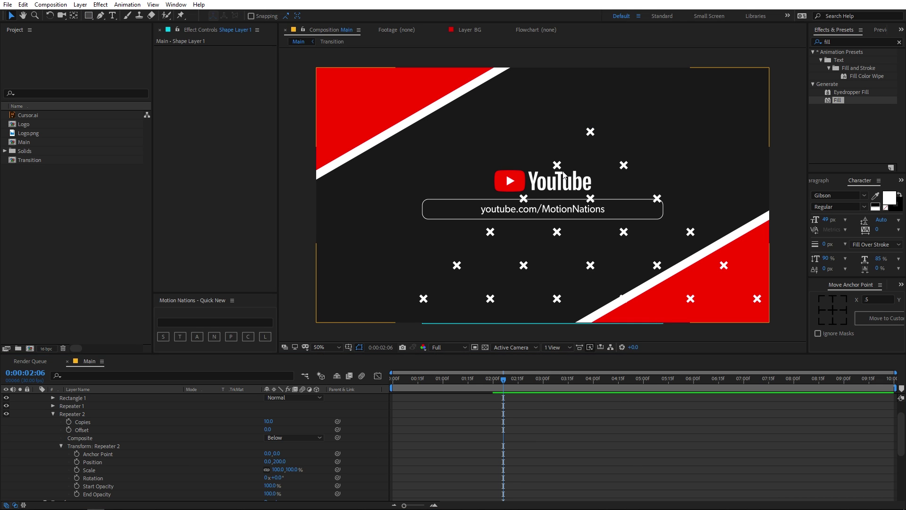
mouse_move(591, 131)
mouse_down()
mouse_move(589, 89)
mouse_move(573, 55)
mouse_up()
key(comma)
drag(558, 125, 555, 57)
Rename the shape layer to 'X' and move it just above BG.
scroll(152, 435, up, 3)
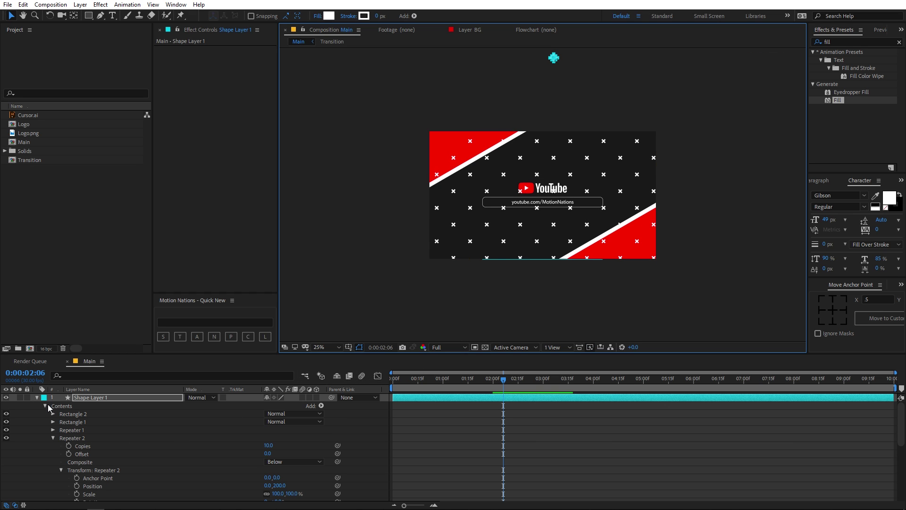
click(37, 397)
key(Return)
text(X)
key(Return)
drag(83, 395, 109, 461)
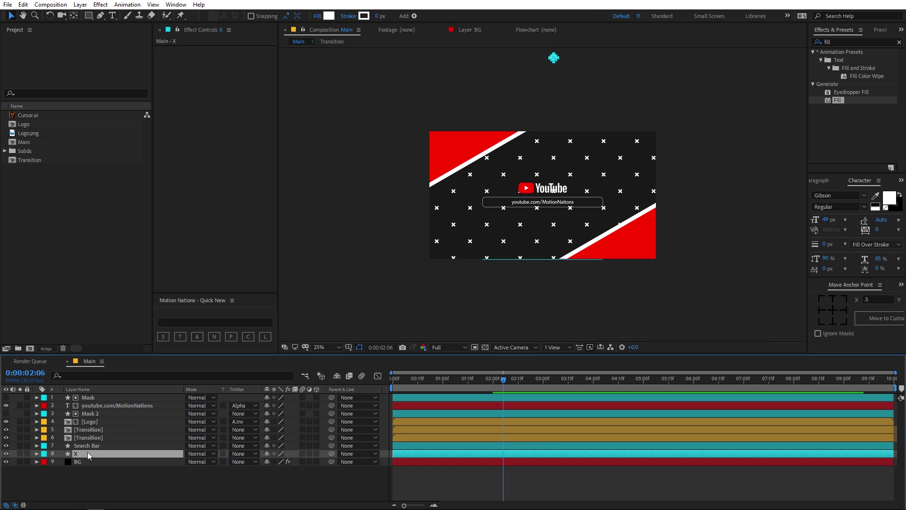
Lower the X layer's Opacity to 10% and add a Position keyframe at 0:00.
key(r)
key(t)
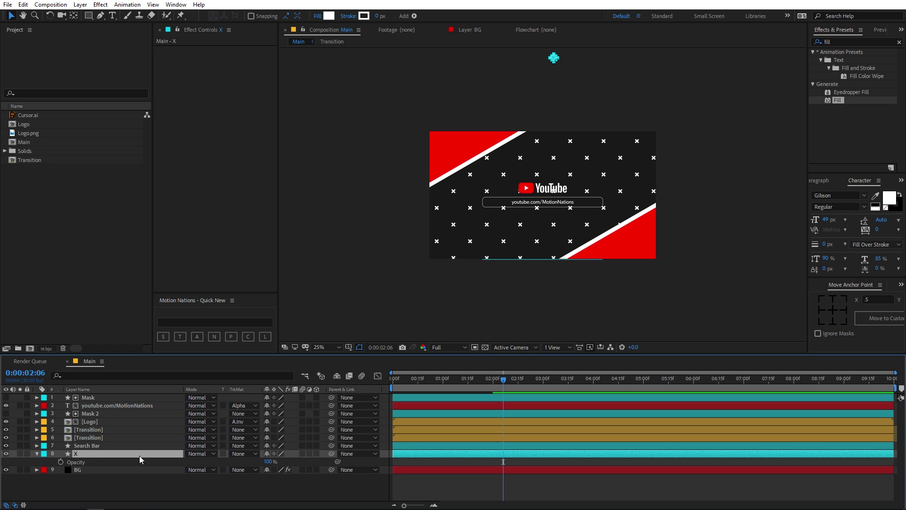
drag(271, 467, 239, 470)
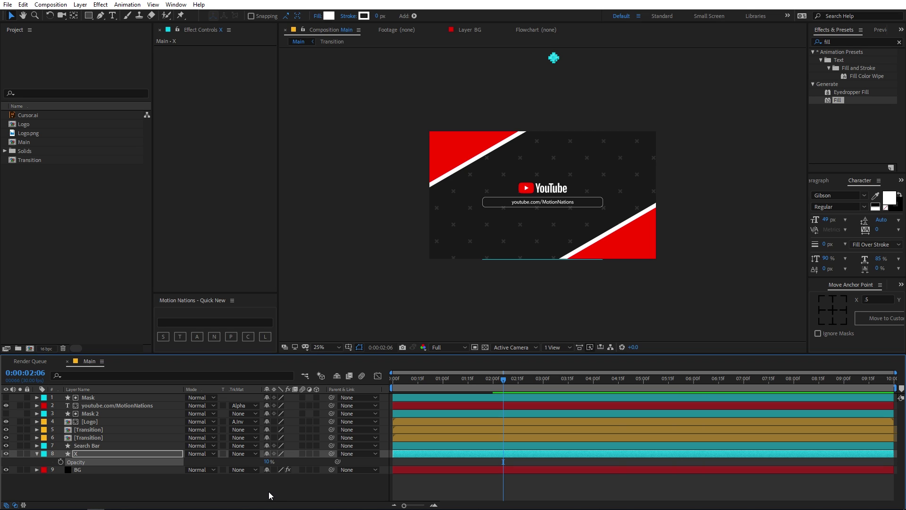
key(Return)
key(p)
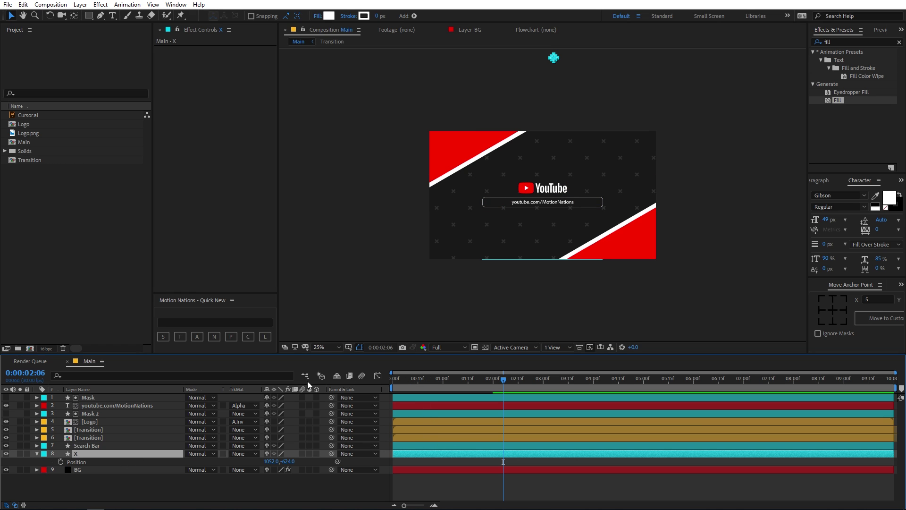
key(Home)
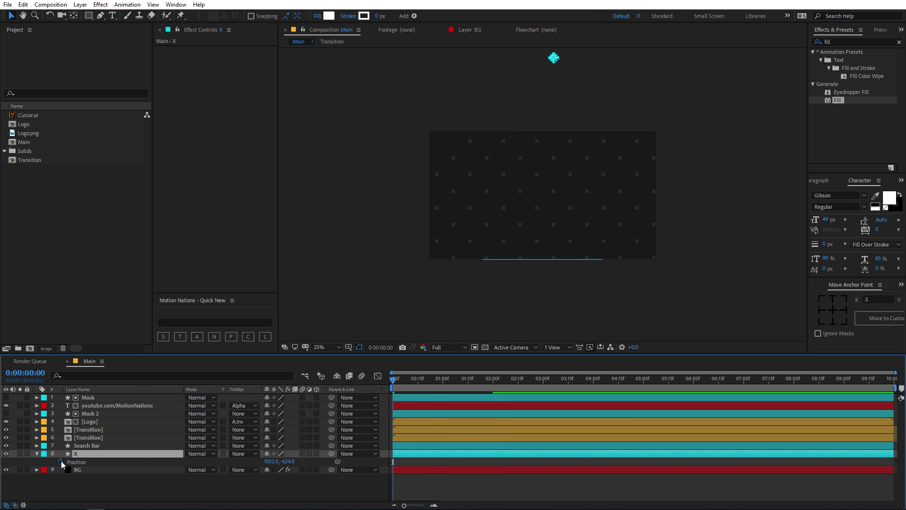
click(60, 461)
Animate the X pattern drifting upward with a second Position keyframe, shifted later in time.
mouse_move(559, 57)
mouse_down()
mouse_move(557, 73)
mouse_move(559, 58)
mouse_up()
drag(494, 384, 555, 384)
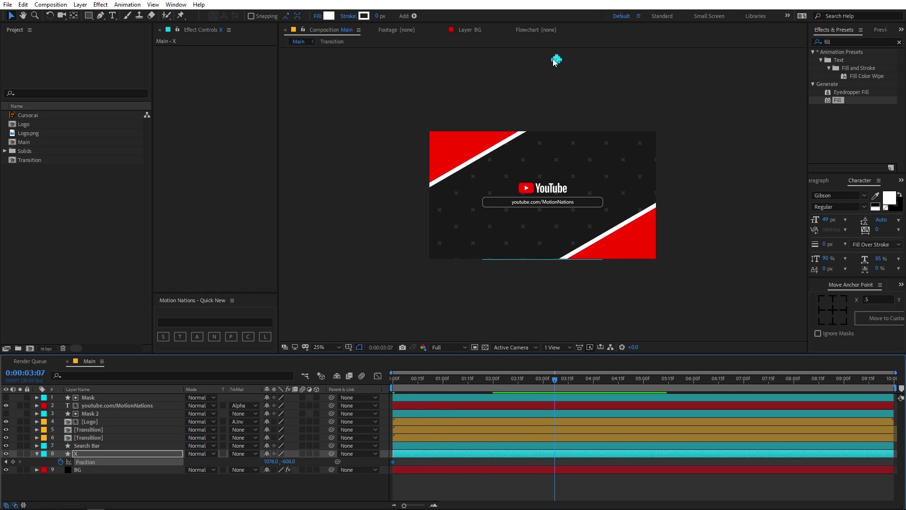
drag(556, 59, 557, 26)
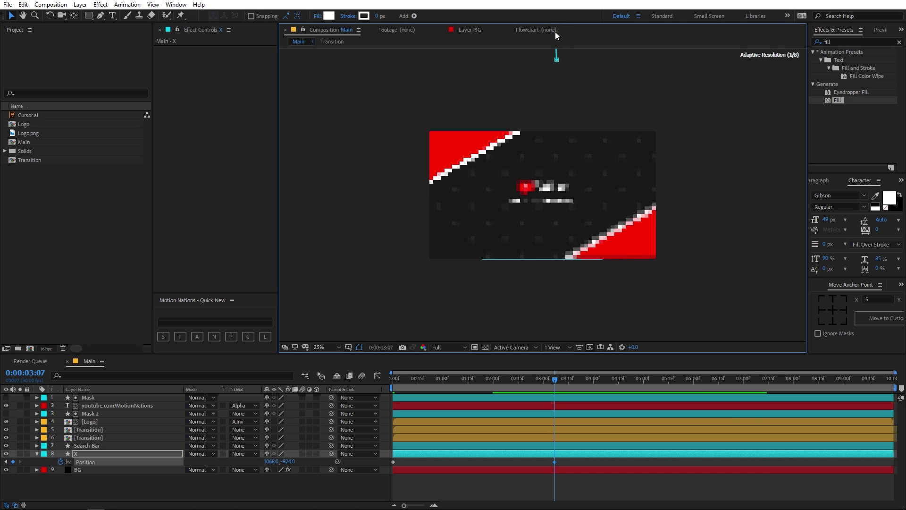
key(Home)
key(space)
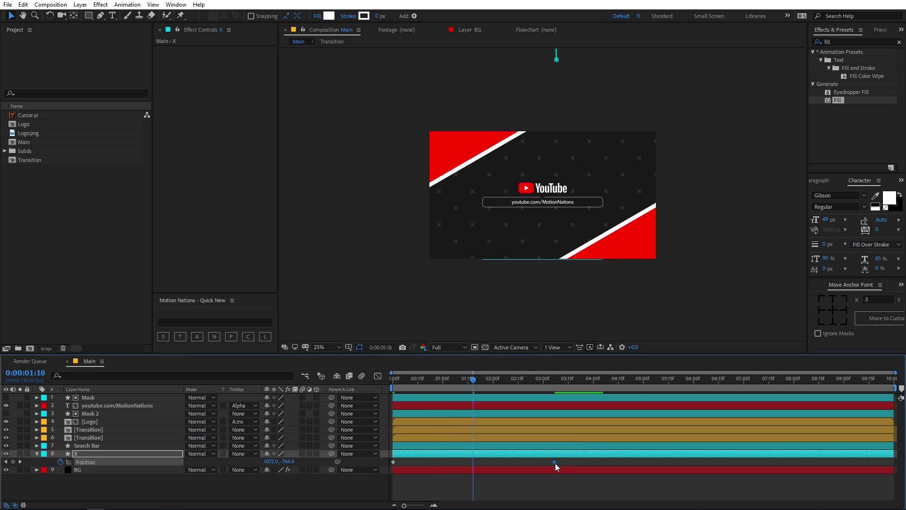
drag(554, 462, 777, 454)
key(space)
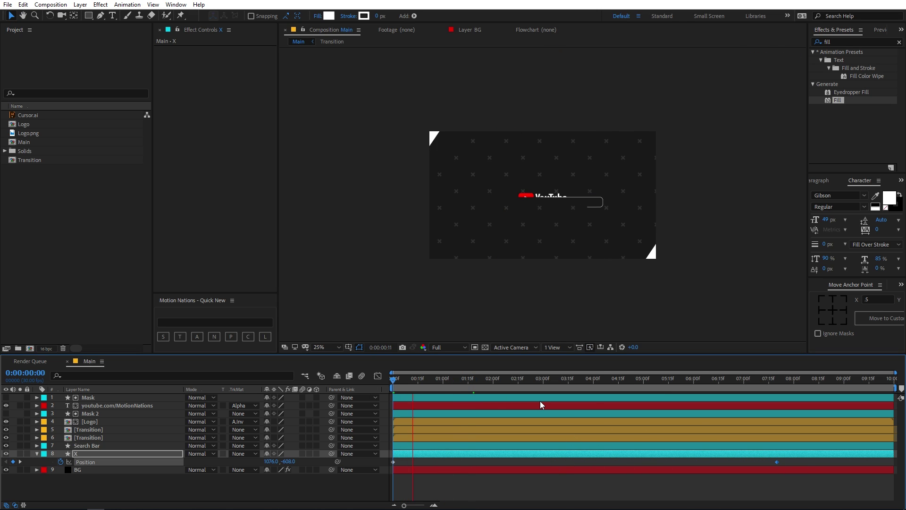
drag(478, 379, 454, 380)
Fade the X pattern in, from 0% opacity at the start to full at 01:07.
key(t)
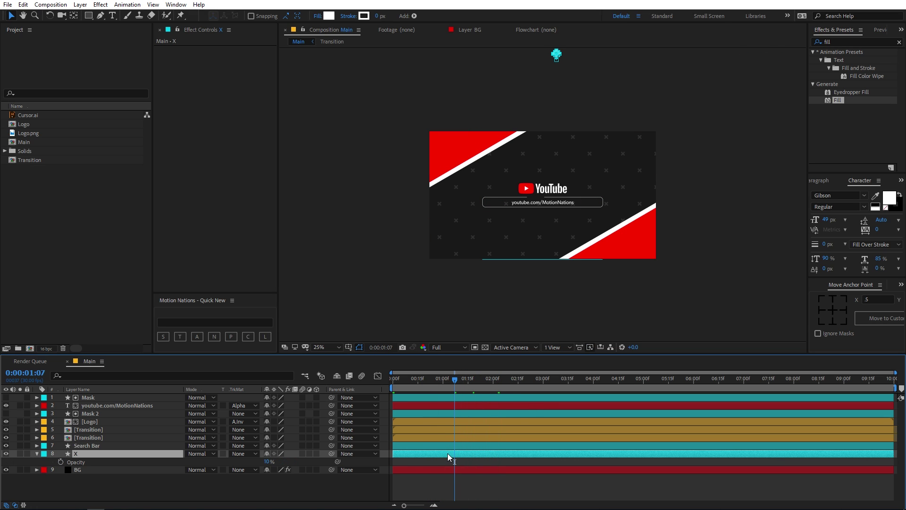
click(61, 463)
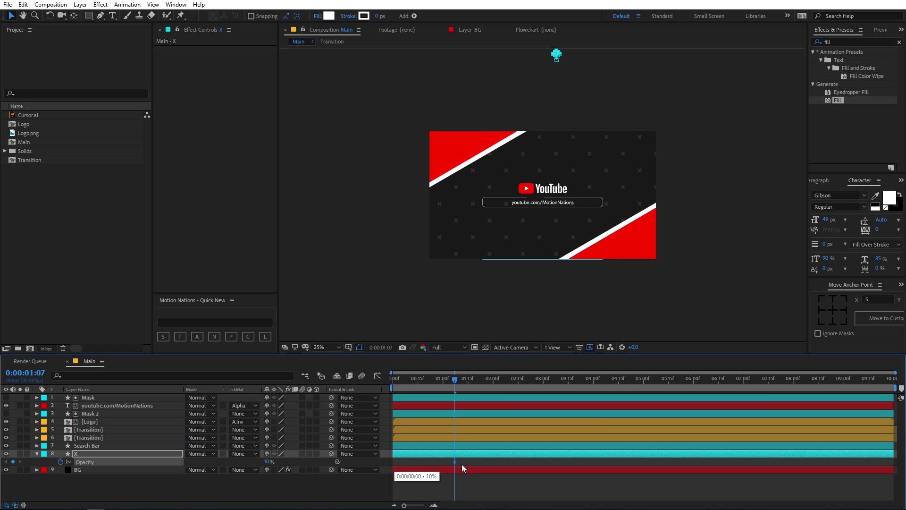
key(Home)
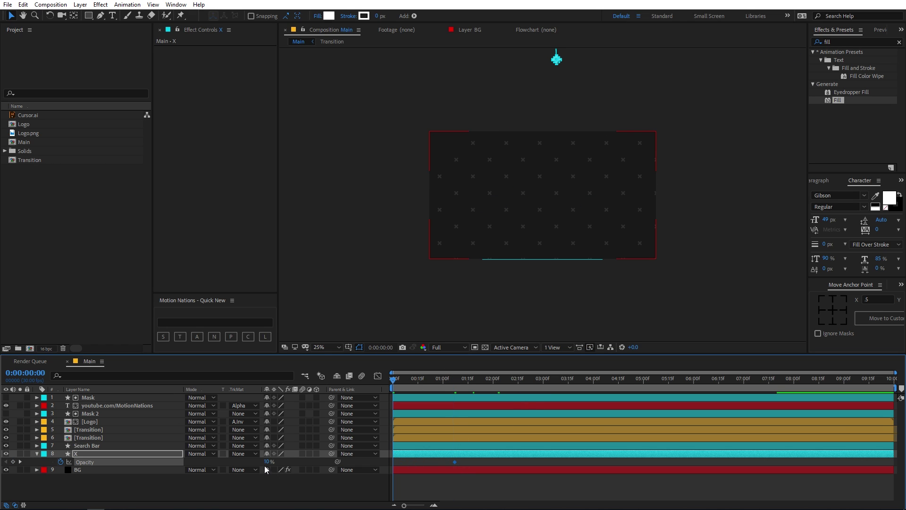
drag(267, 461, 143, 463)
click(482, 474)
key(space)
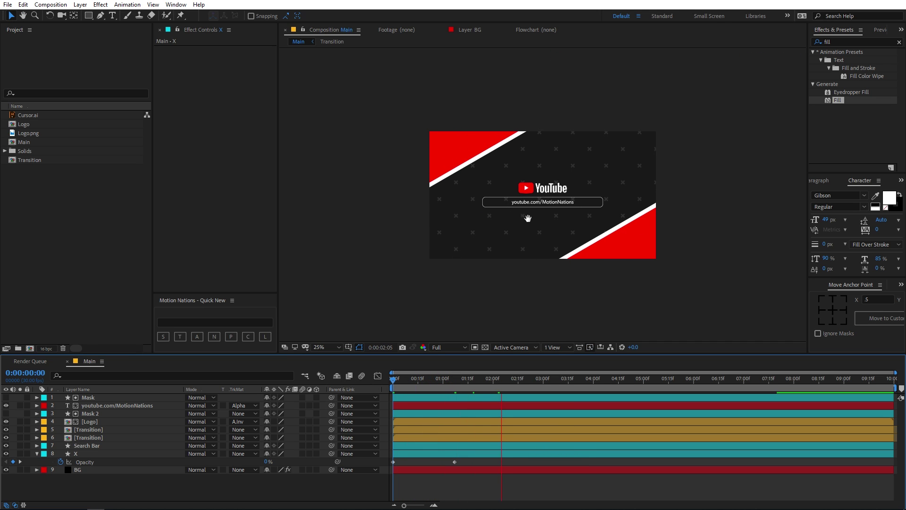
Collapse all properties, fit the viewer, and drag Cursor.ai into Main as the top layer.
key(ctrl+a)
key(u)
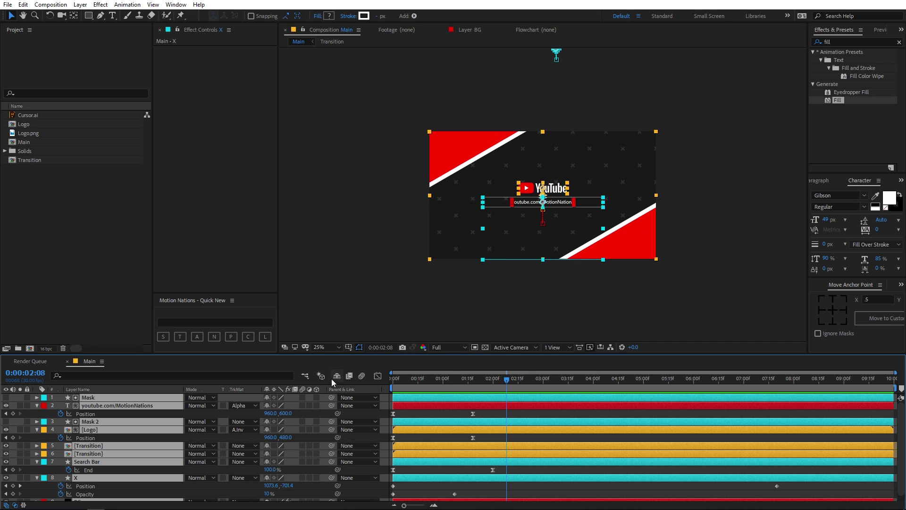
key(u)
click(326, 347)
click(333, 188)
click(540, 475)
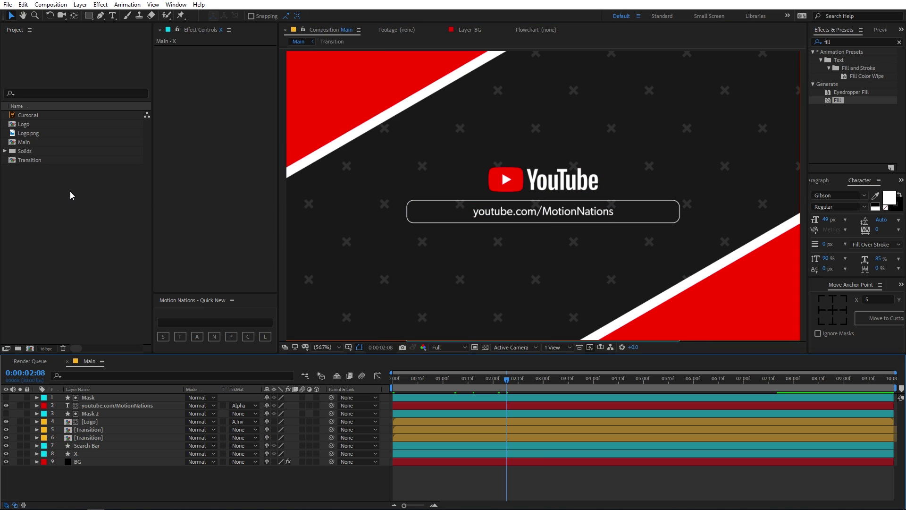
drag(29, 114, 555, 197)
scroll(555, 198, down, 1)
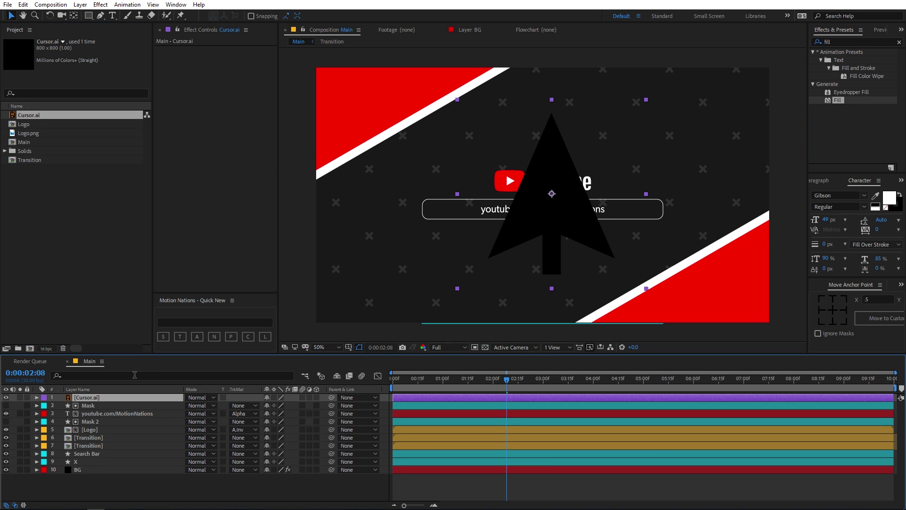
Shrink the cursor graphic to 8% scale and rotate it to -30°.
key(s)
drag(284, 405, 241, 412)
click(274, 405)
key(Return)
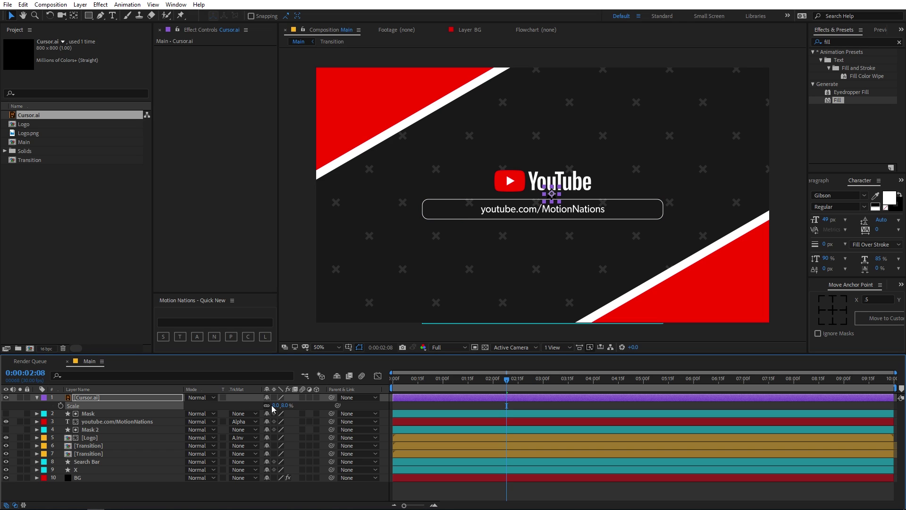
click(162, 398)
key(r)
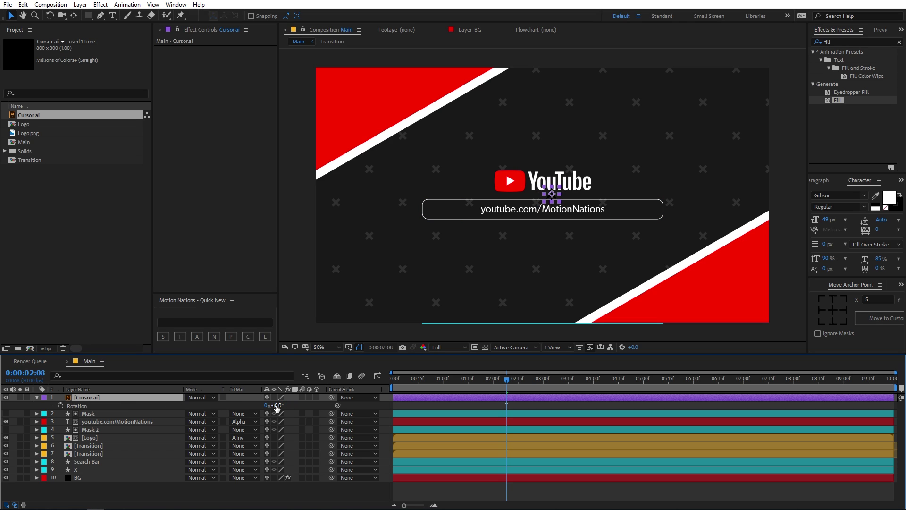
mouse_move(274, 405)
mouse_down()
mouse_move(262, 407)
mouse_move(279, 409)
mouse_up()
click(278, 406)
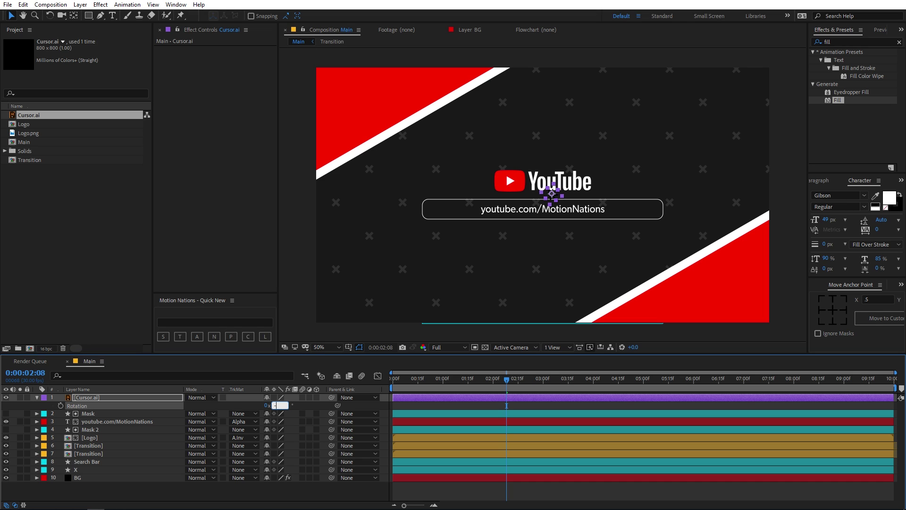
text(-30)
key(Return)
Apply a white (FFFFFF) Fill effect to the cursor and place it in the lower-right red area.
click(151, 399)
drag(837, 102, 73, 400)
click(228, 74)
text(FFFFFF)
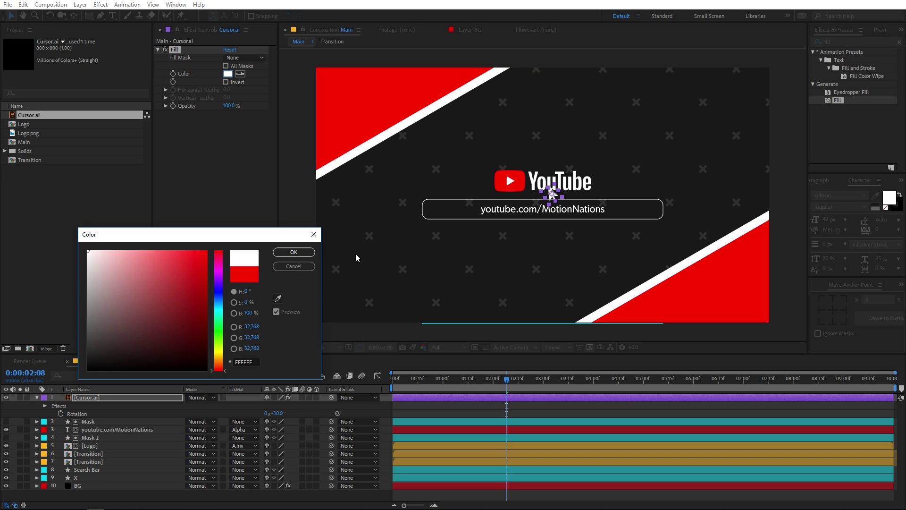
click(296, 257)
drag(554, 194, 675, 307)
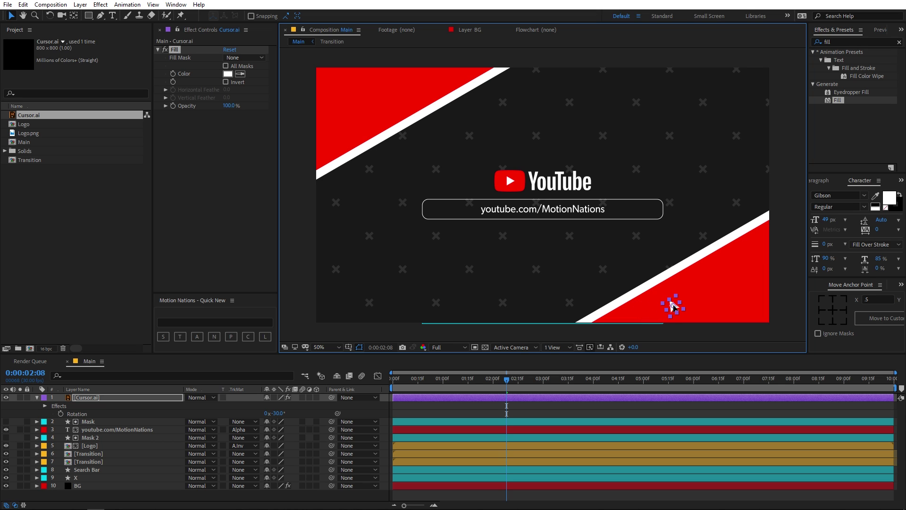
drag(503, 388, 225, 392)
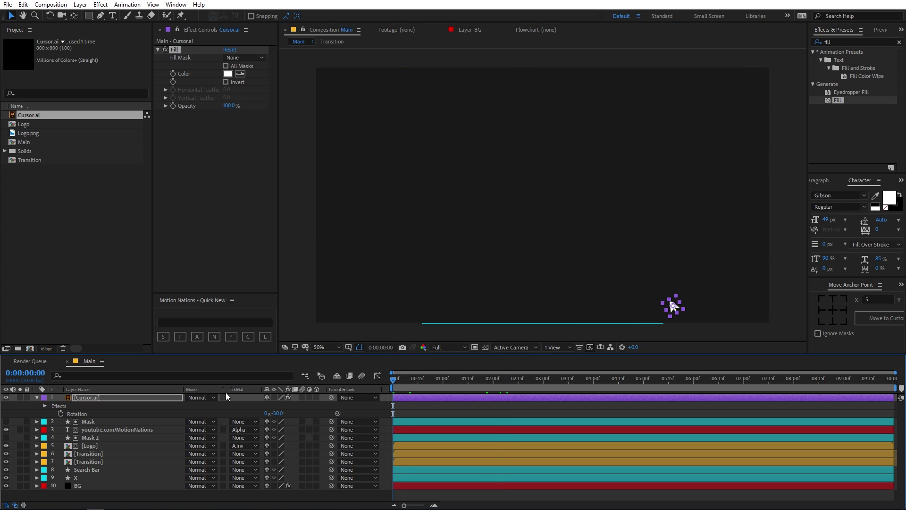
Keyframe the cursor's Position at 0:00, then move it onto the search bar at 2:13.
key(p)
click(59, 405)
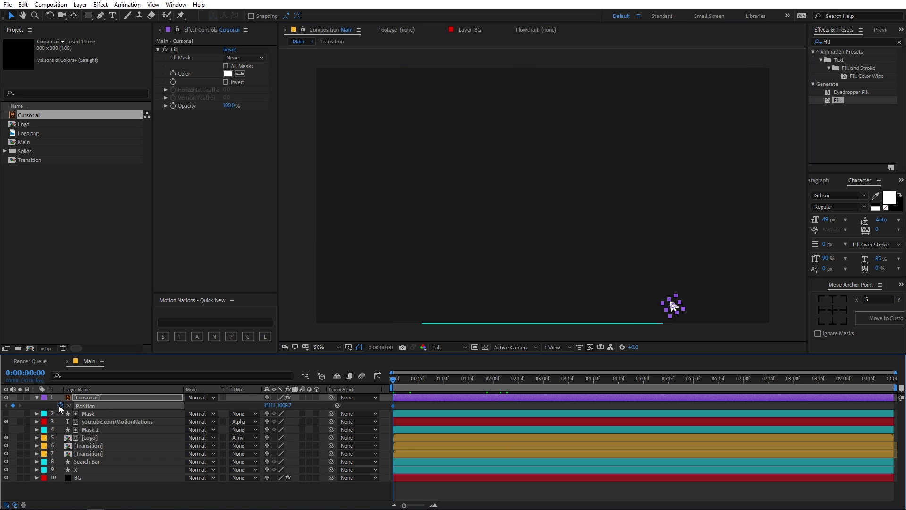
drag(440, 382, 514, 381)
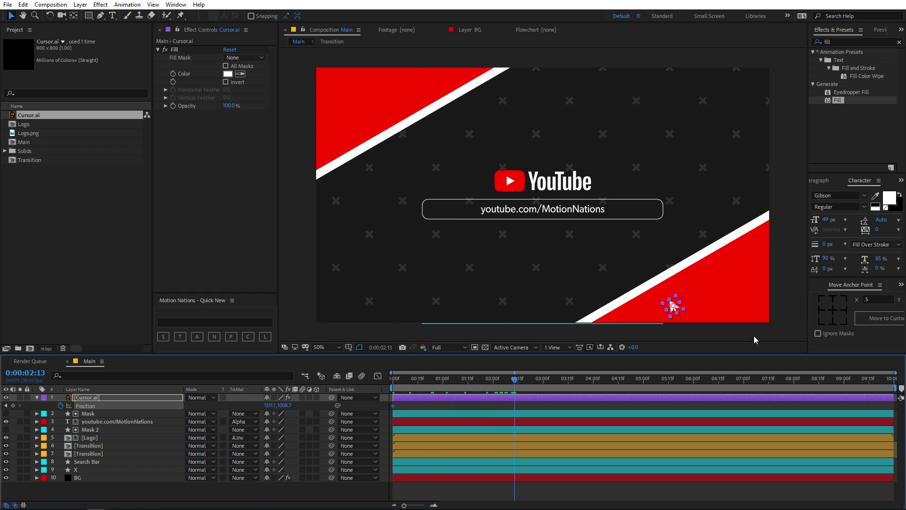
drag(644, 300, 550, 218)
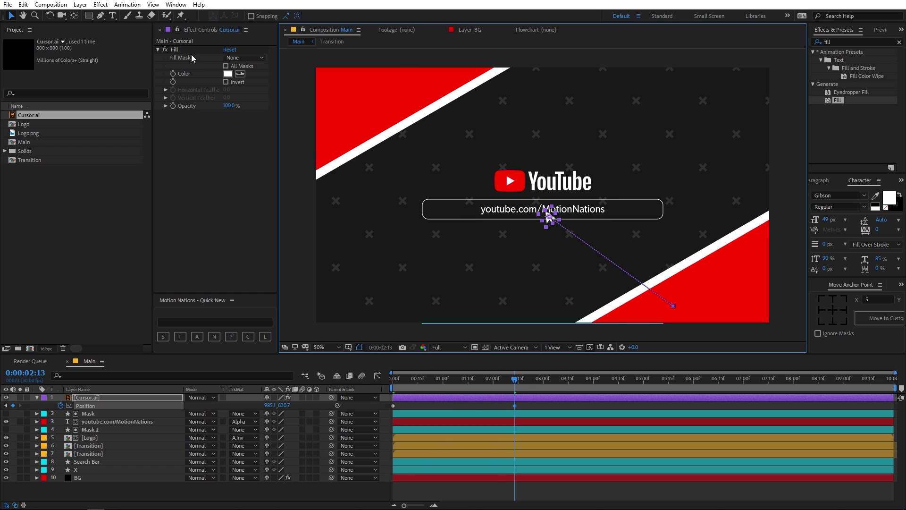
Bend the cursor's motion path into a curve with the Pen tool and preview it.
click(101, 16)
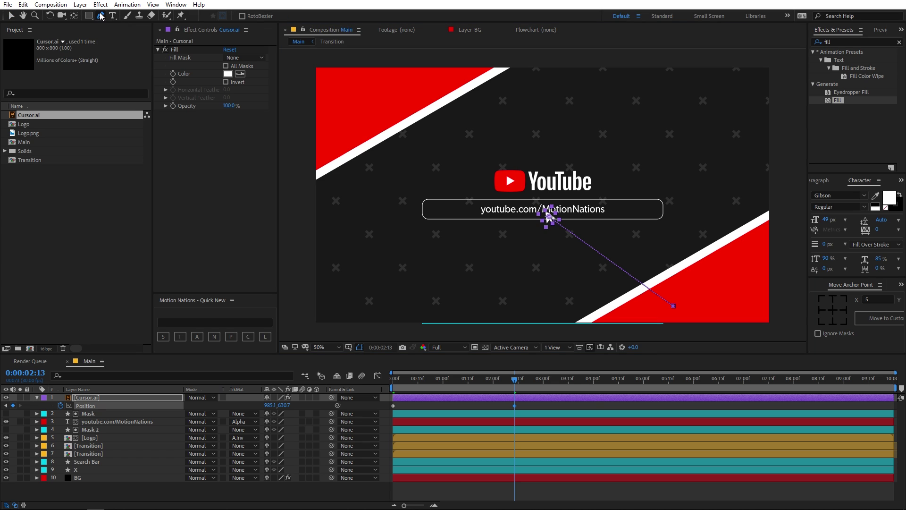
click(675, 307)
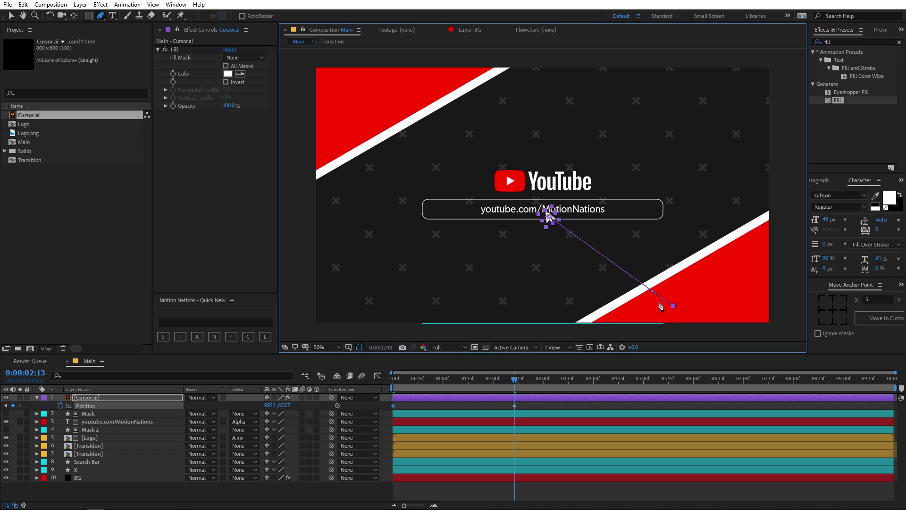
drag(637, 296, 610, 300)
key(space)
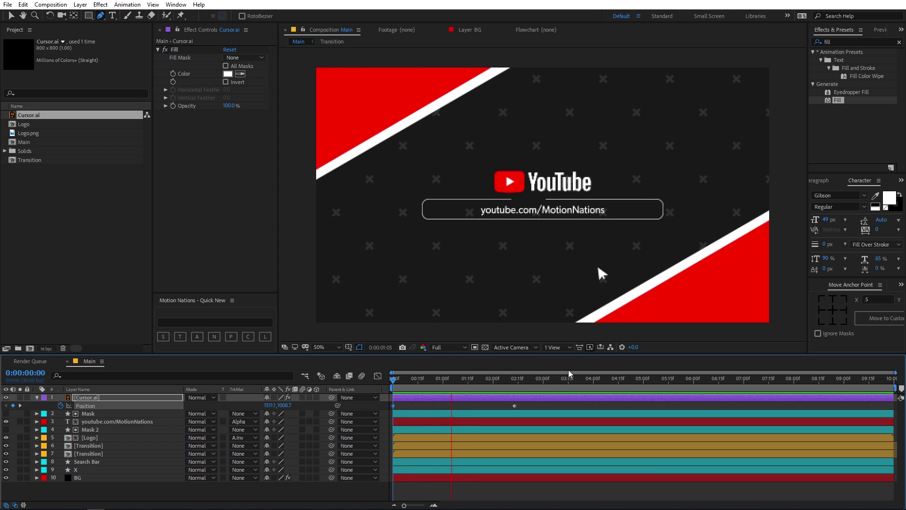
key(space)
Apply Easy Ease (F9) to both cursor Position keyframes.
click(514, 380)
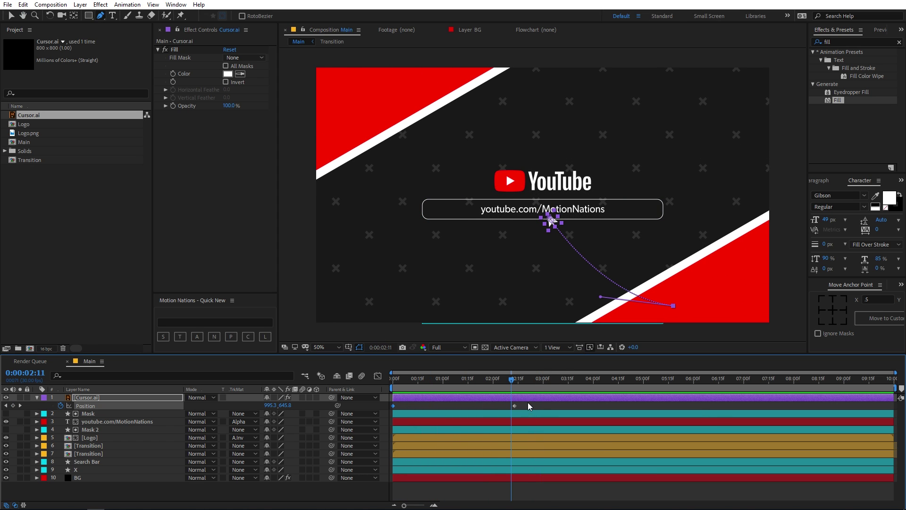
drag(528, 402, 379, 406)
key(F9)
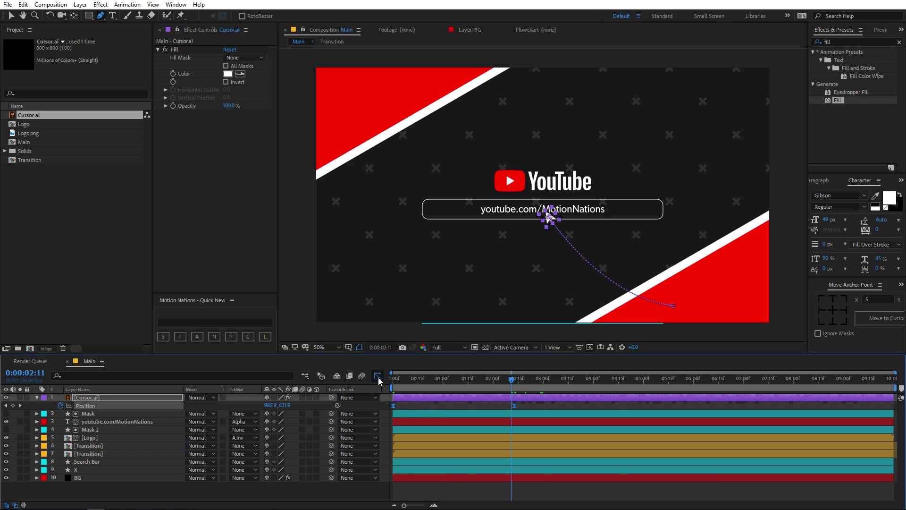
click(378, 376)
Lengthen both keyframes' influence handles so the speed curve peaks sharply above 1000 px/sec, then preview.
drag(496, 478, 413, 477)
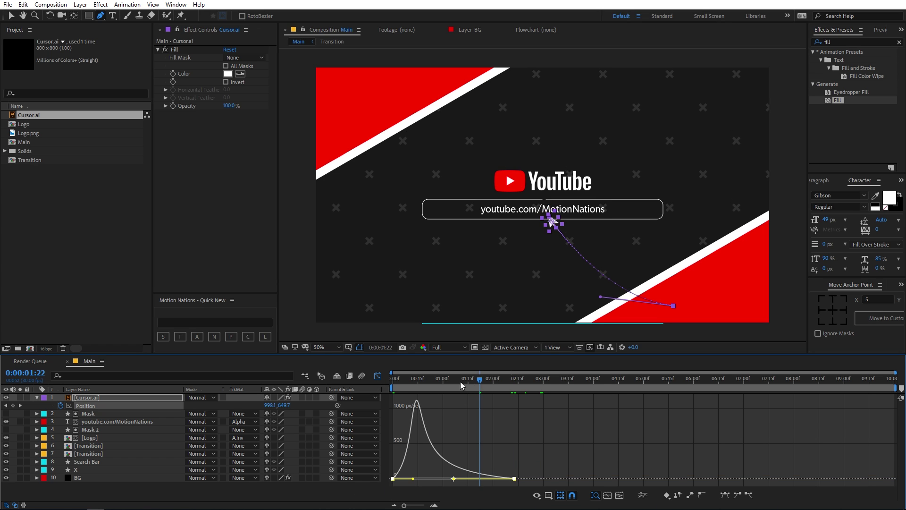
key(space)
drag(429, 475, 466, 480)
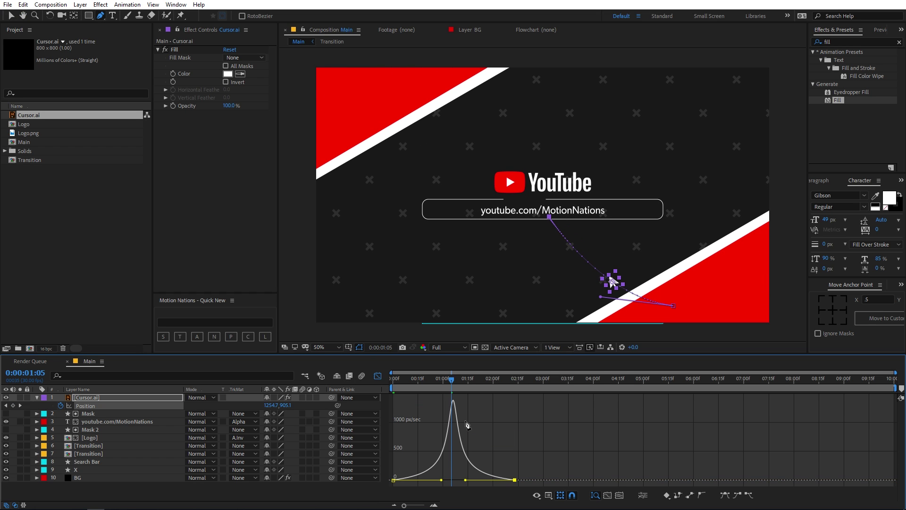
key(space)
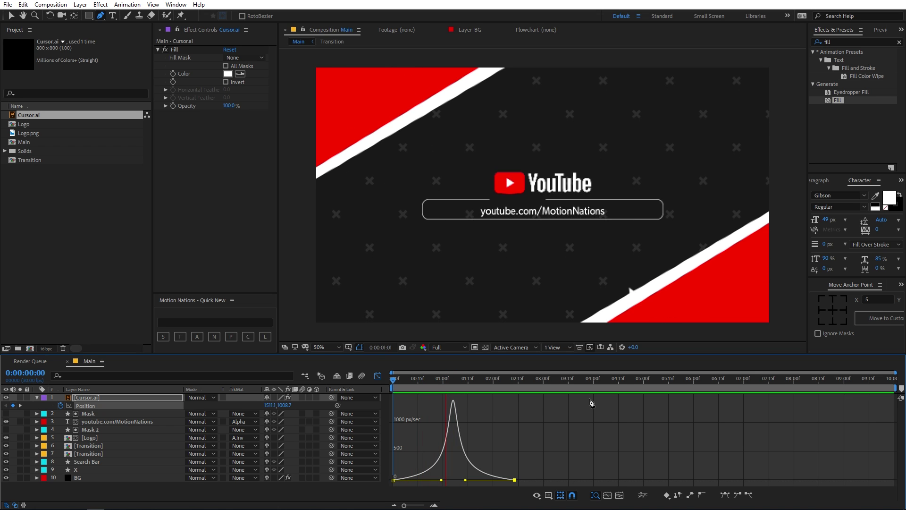
key(space)
click(378, 376)
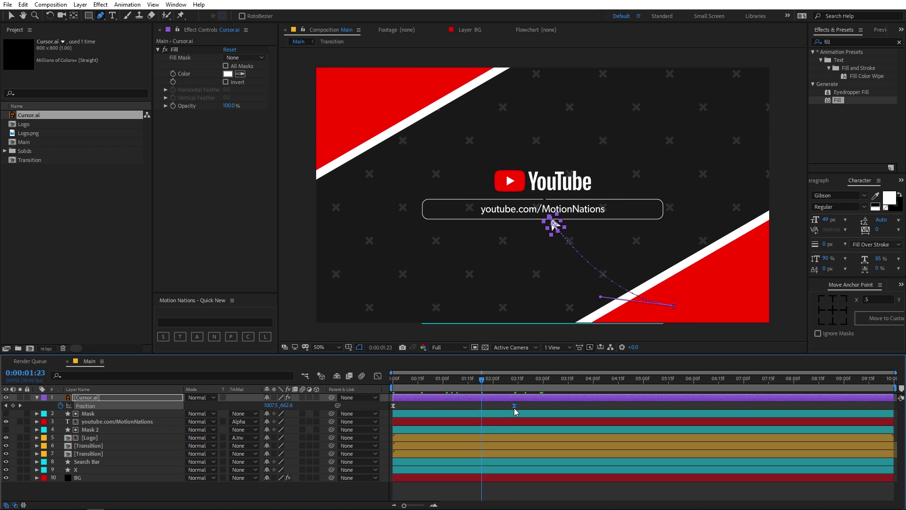
key(space)
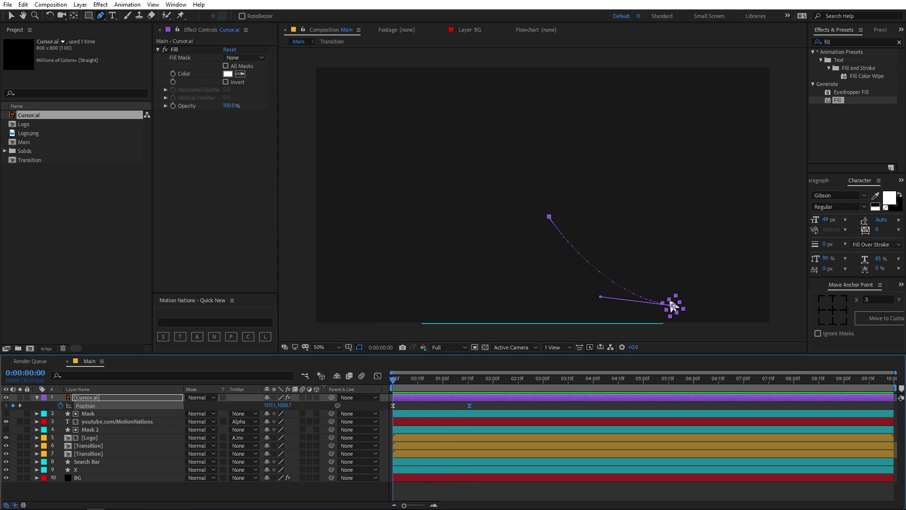
Move the Cursor.ai layer below the Transition layers and slide its bar later.
key(space)
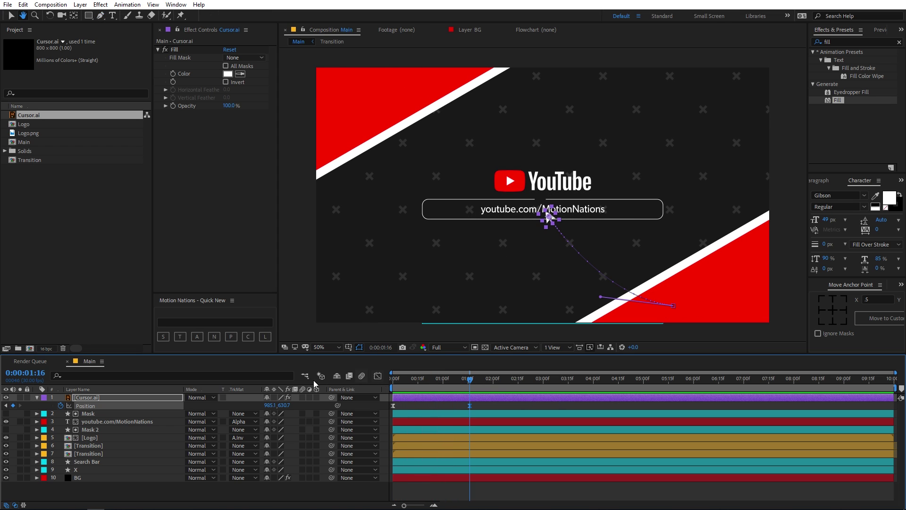
drag(121, 398, 120, 458)
drag(439, 446, 494, 449)
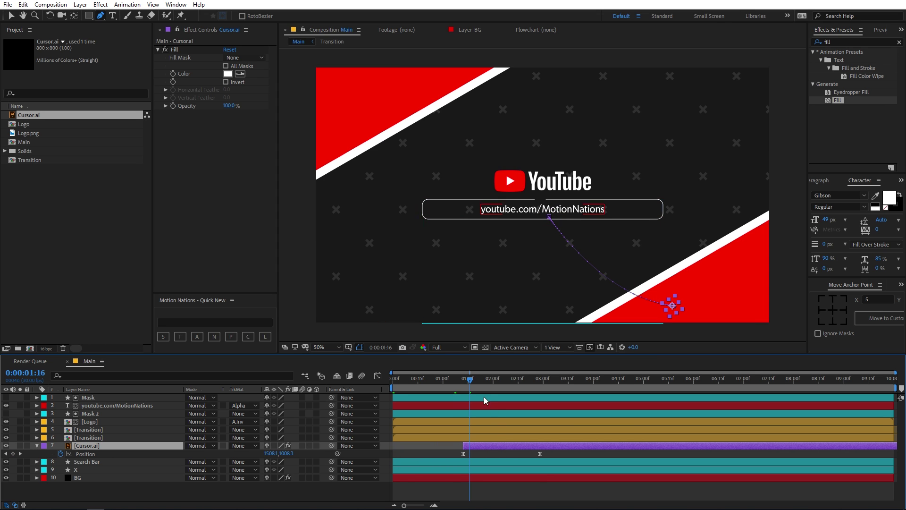
drag(418, 387, 393, 388)
key(space)
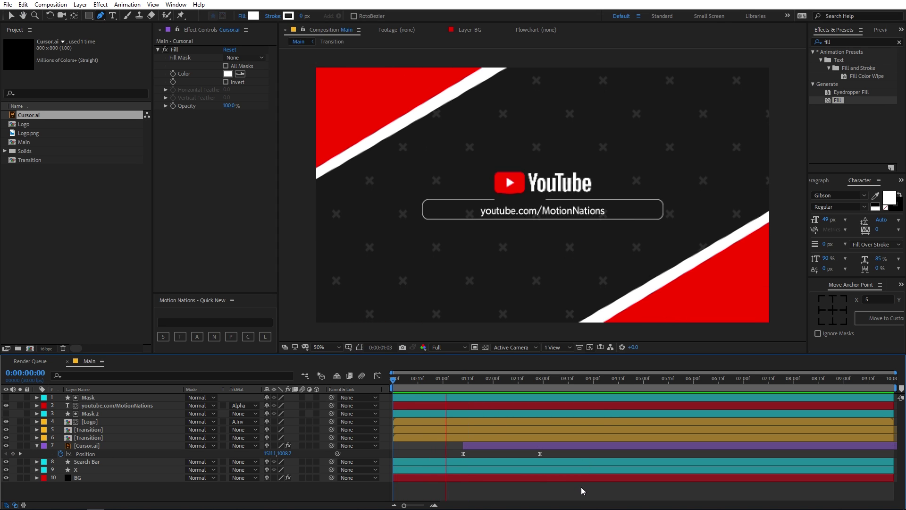
click(408, 381)
key(space)
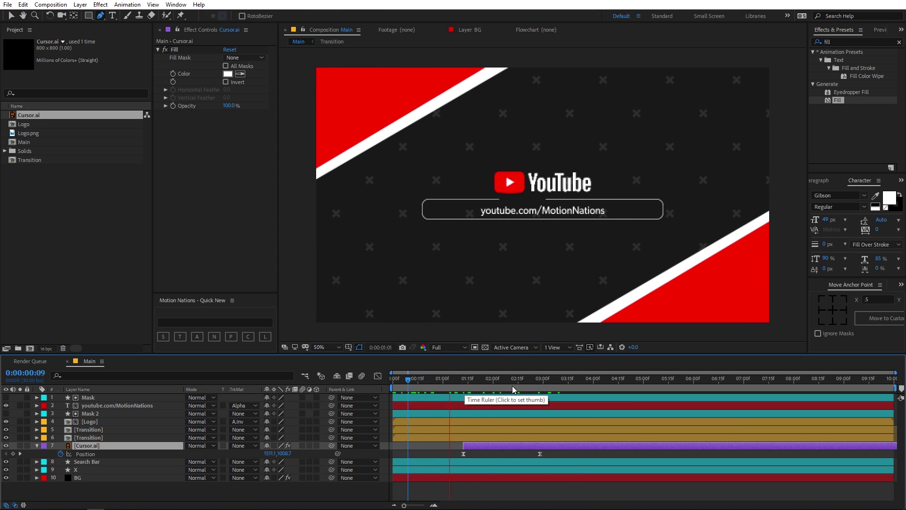
key(space)
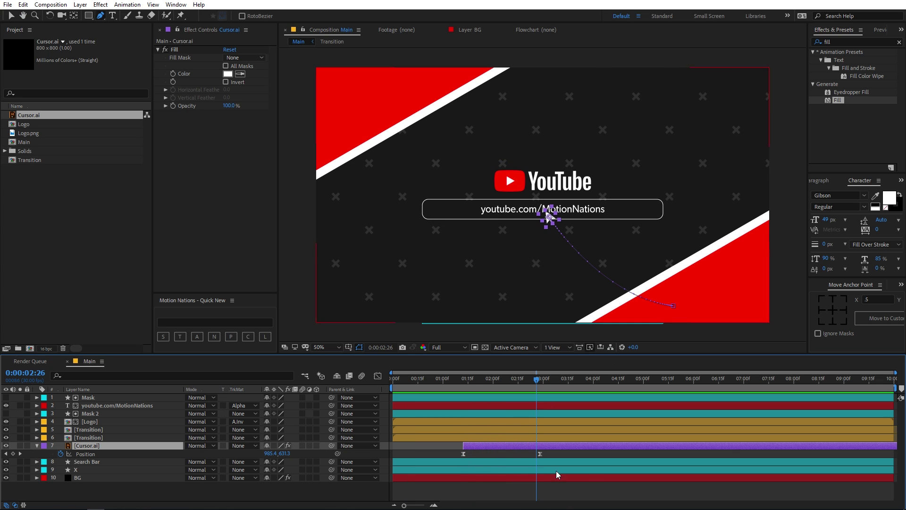
Move the cursor's last Position keyframe to 3:08 and preview from the start.
drag(540, 378, 557, 379)
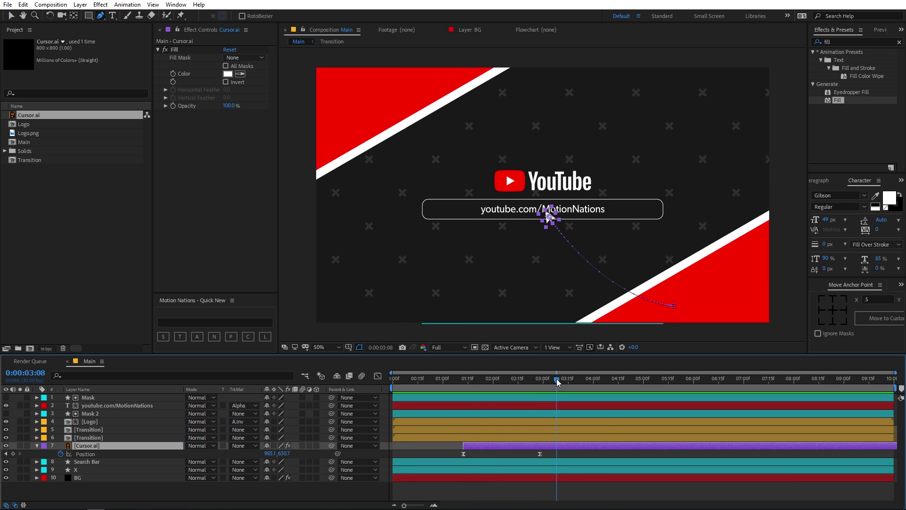
drag(541, 454, 557, 454)
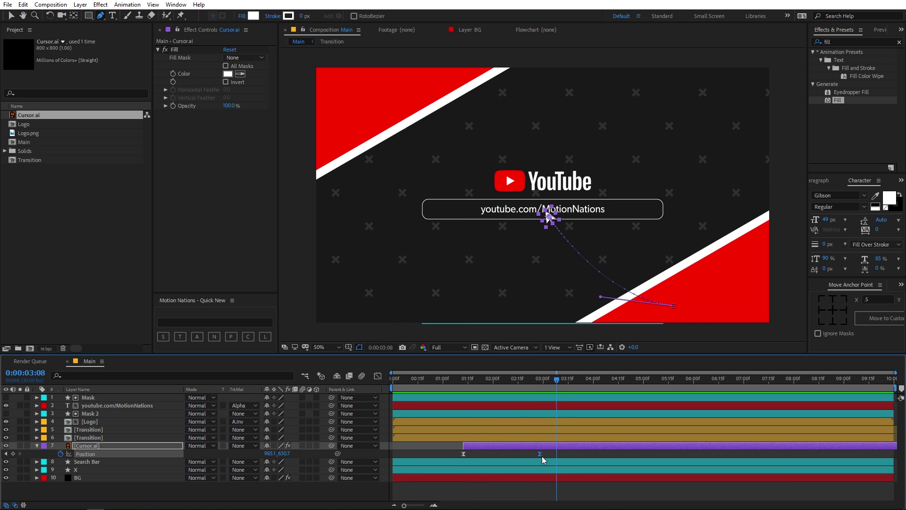
key(Home)
key(space)
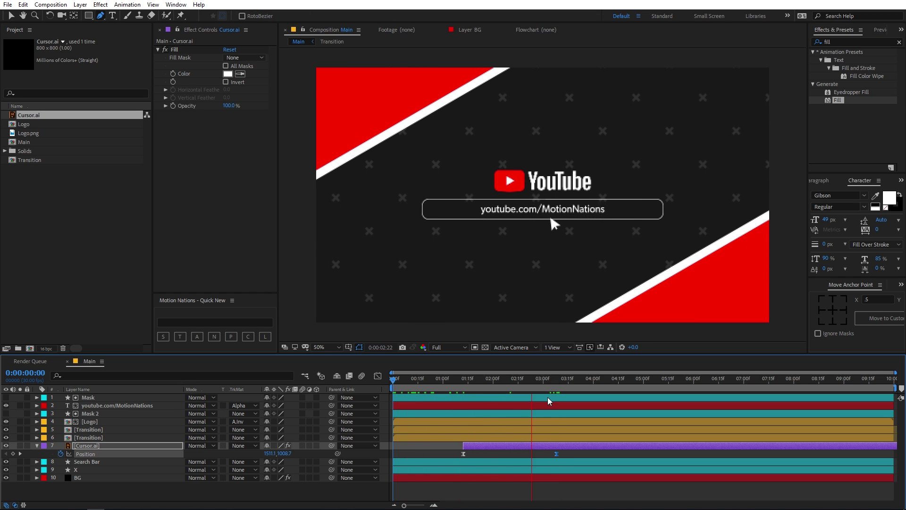
key(space)
drag(566, 384, 559, 383)
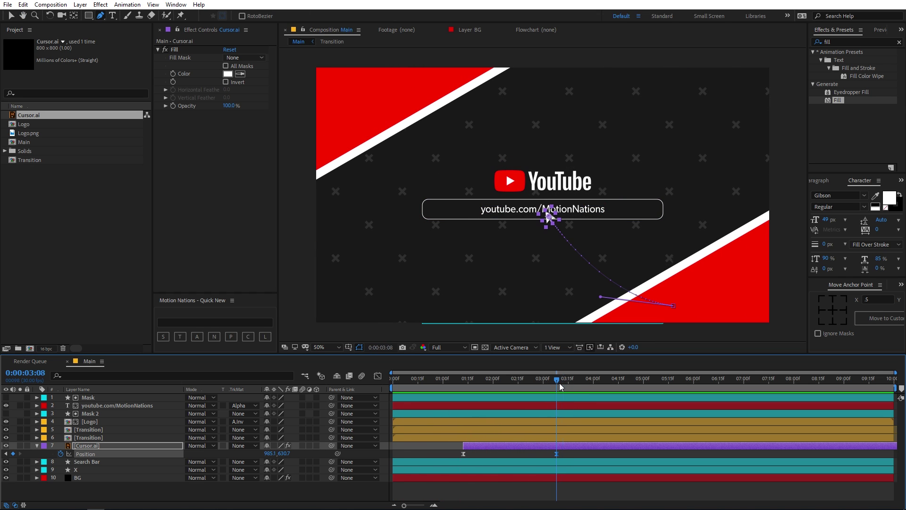
Add Cursor.ai Scale keyframes dipping to 6% and back to 8% around 3:09.
click(570, 447)
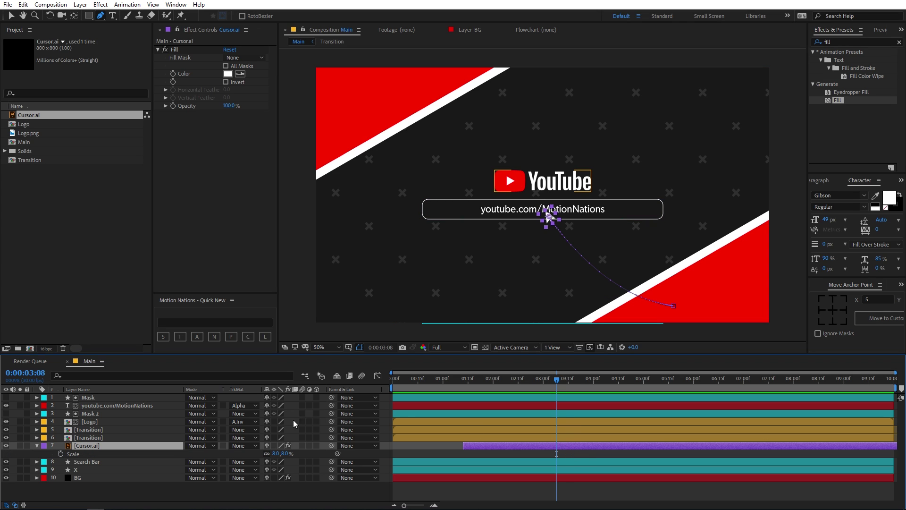
click(62, 453)
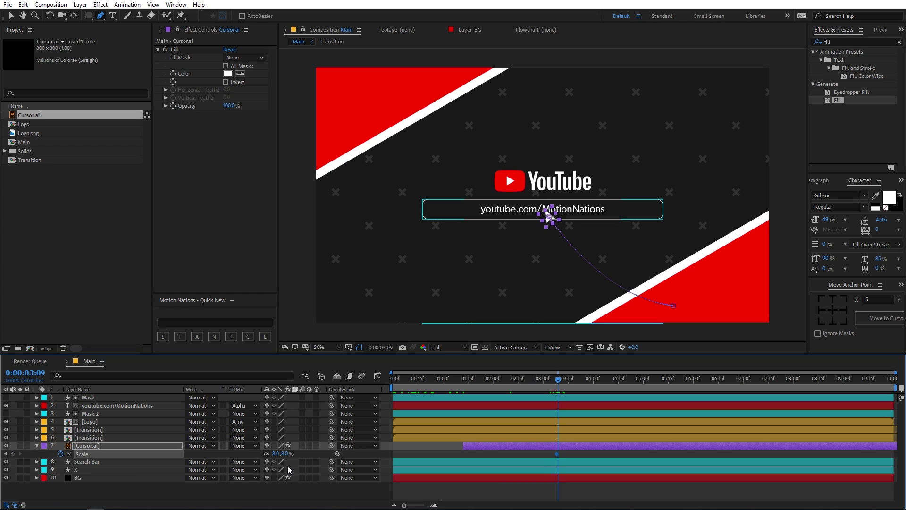
click(275, 453)
text(6)
key(Return)
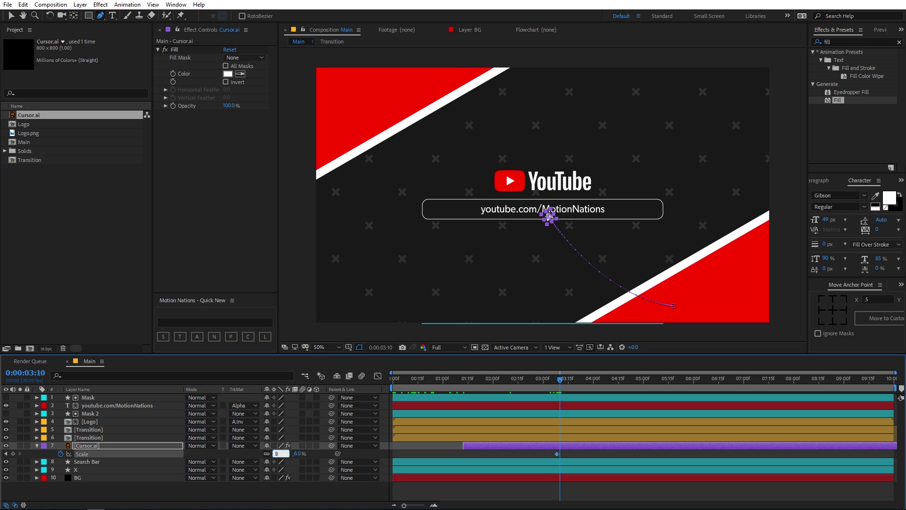
key(Return)
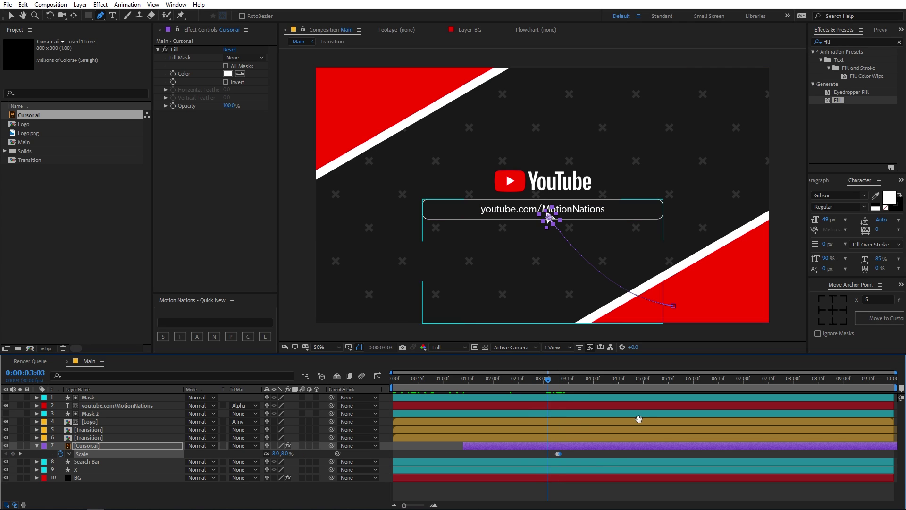
click(586, 382)
drag(585, 381, 560, 384)
Draw a large white ellipse circle over the search bar with the Ellipse tool.
click(109, 202)
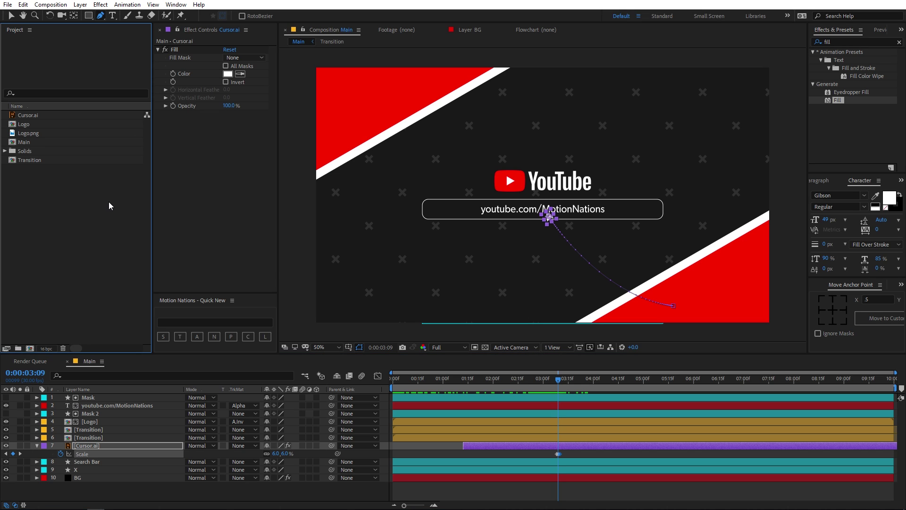
drag(87, 18, 132, 38)
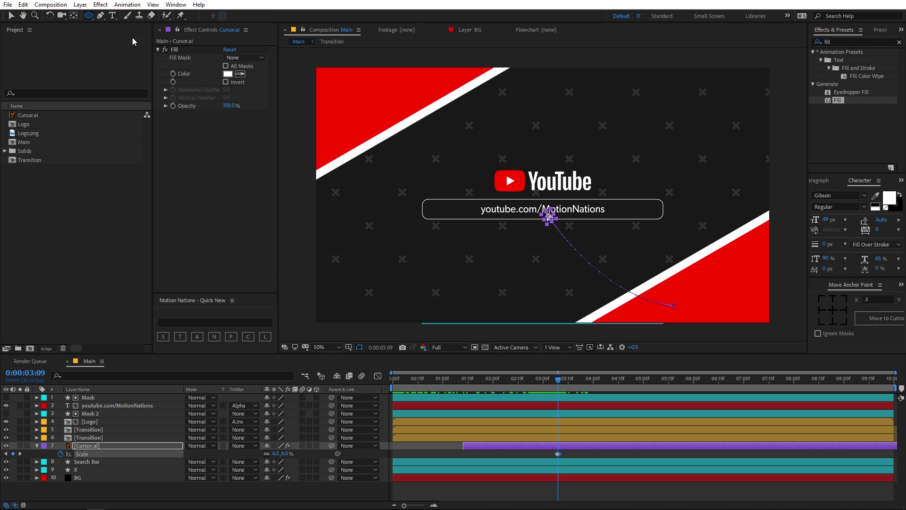
click(597, 452)
mouse_move(547, 210)
mouse_down()
mouse_move(501, 162)
mouse_move(509, 135)
mouse_up()
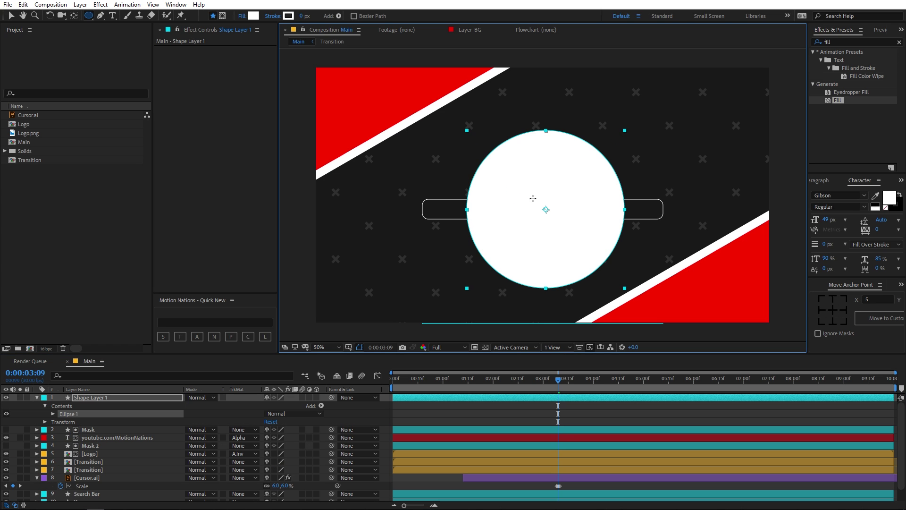
Shrink the circle to 13% scale and move it onto the cursor tip.
click(109, 398)
key(s)
drag(264, 406, 234, 406)
key(period)
key(period)
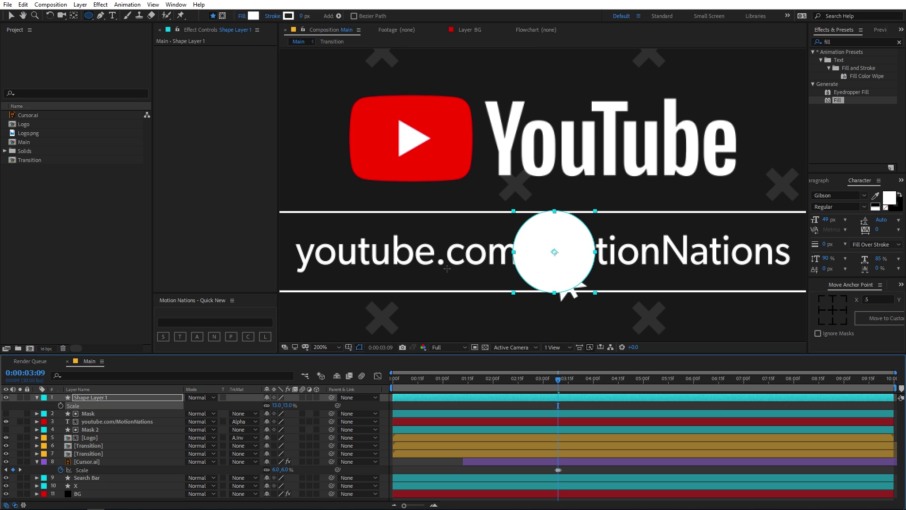
click(11, 16)
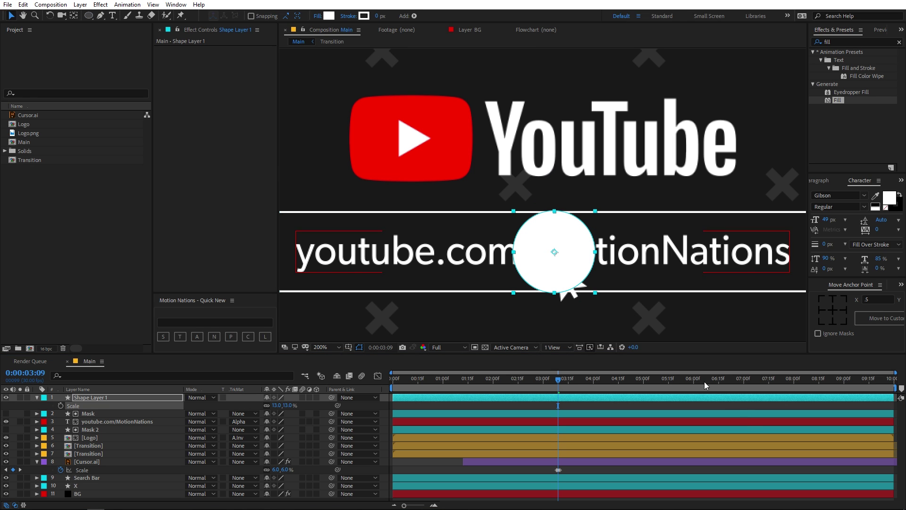
drag(541, 249, 542, 264)
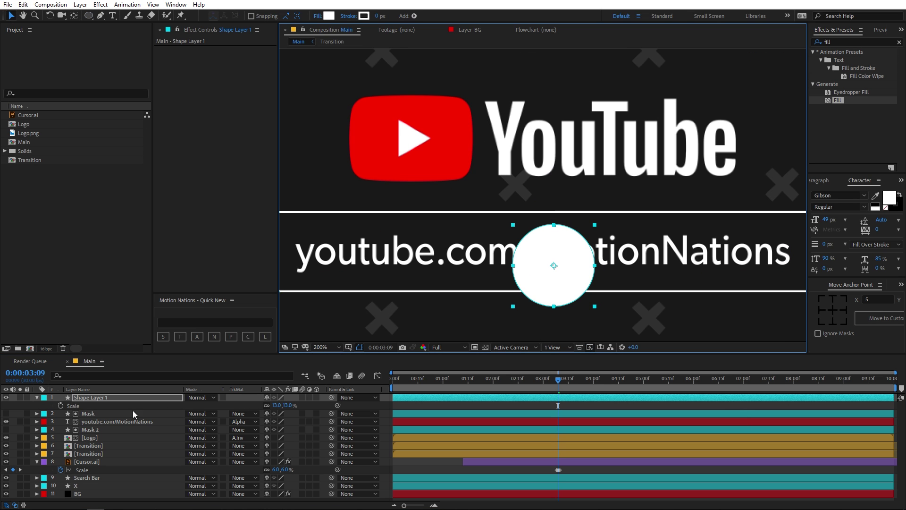
Keyframe the circle's Scale at 0%, then enlarge it to about 349% at 4:00.
click(60, 406)
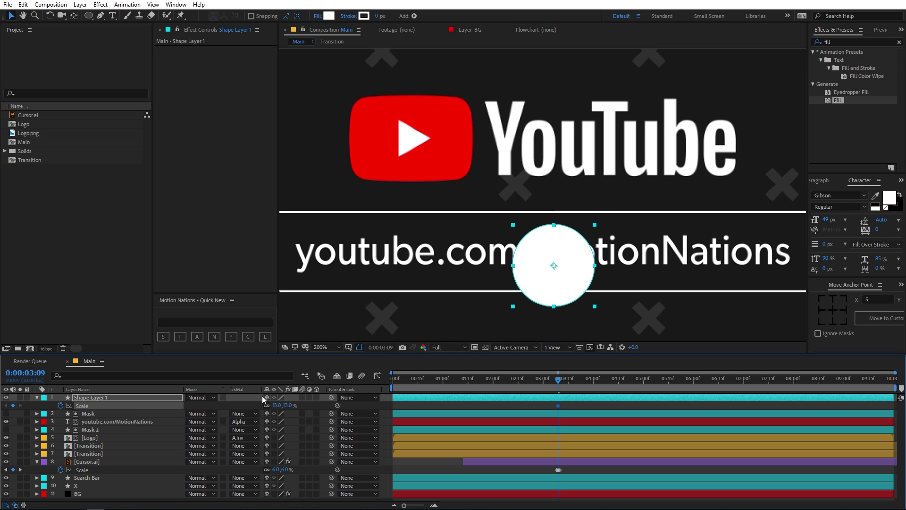
click(282, 406)
text(0)
key(Return)
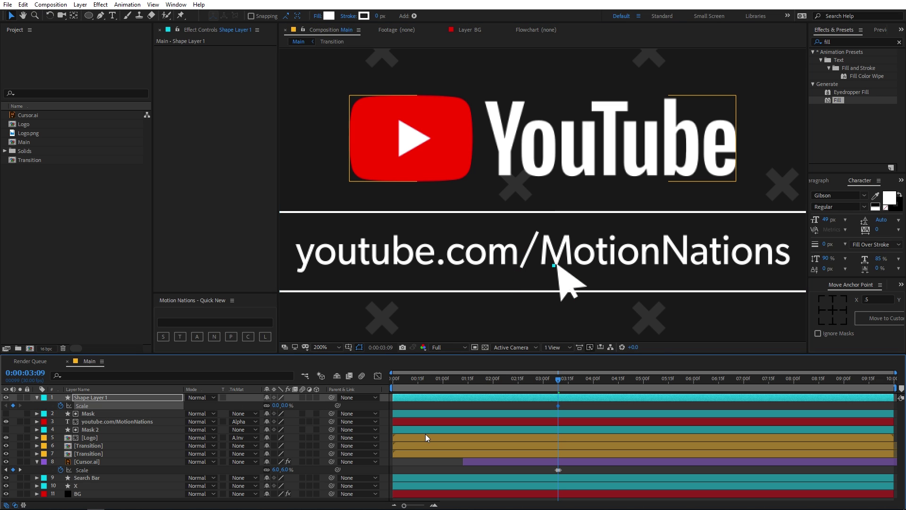
drag(572, 383, 593, 384)
key(comma)
key(comma)
drag(283, 405, 447, 414)
Ease both circle Scale keyframes with F9 and sharpen the speed curve in the Graph Editor.
drag(611, 407, 531, 407)
key(F9)
click(378, 377)
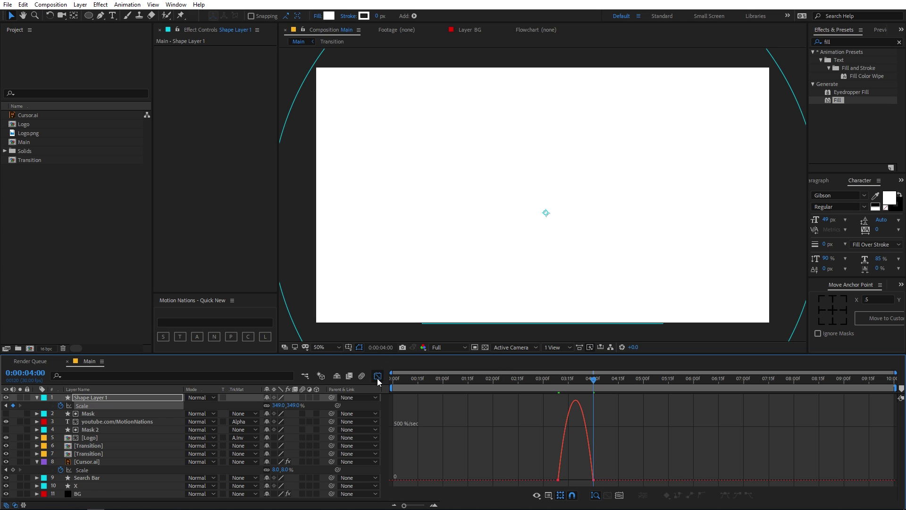
drag(588, 477, 576, 479)
click(554, 388)
click(593, 387)
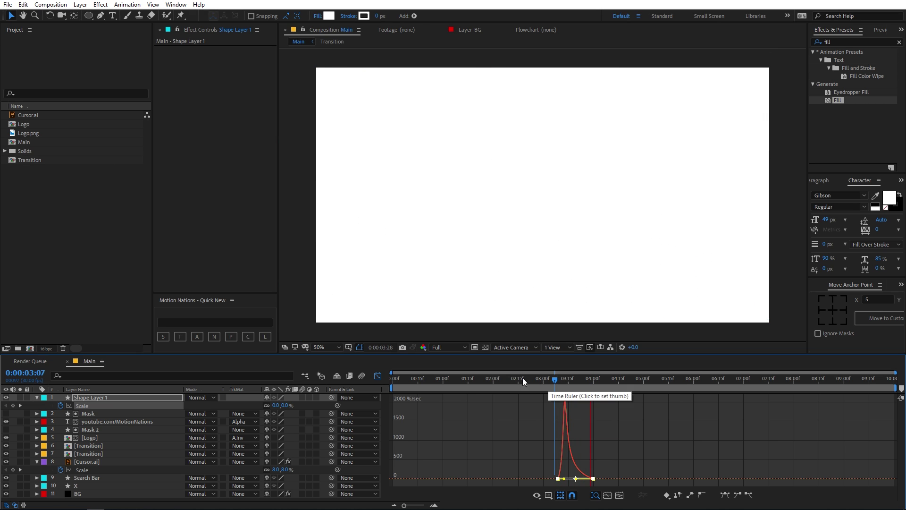
click(378, 377)
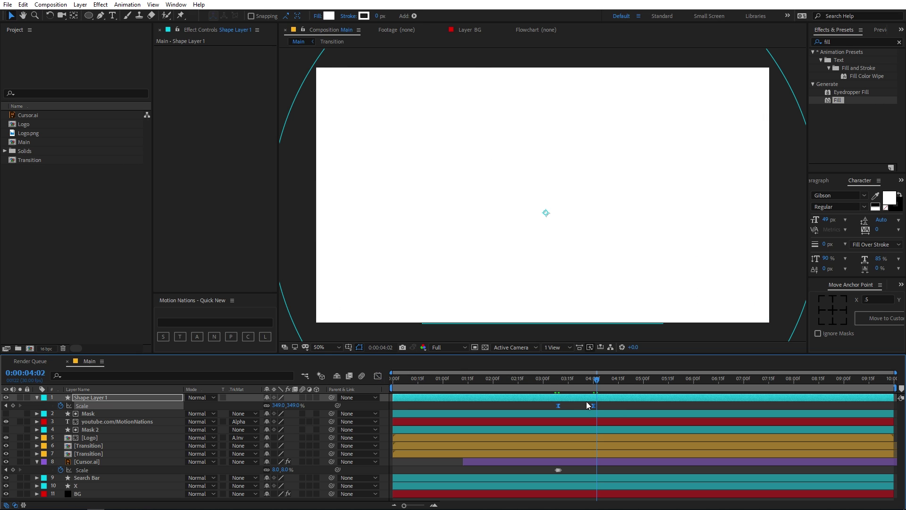
Move the end Scale keyframe to about 4:22 and trim Shape Layer 1 to start at 3:09.
drag(594, 408, 633, 410)
drag(596, 386, 559, 384)
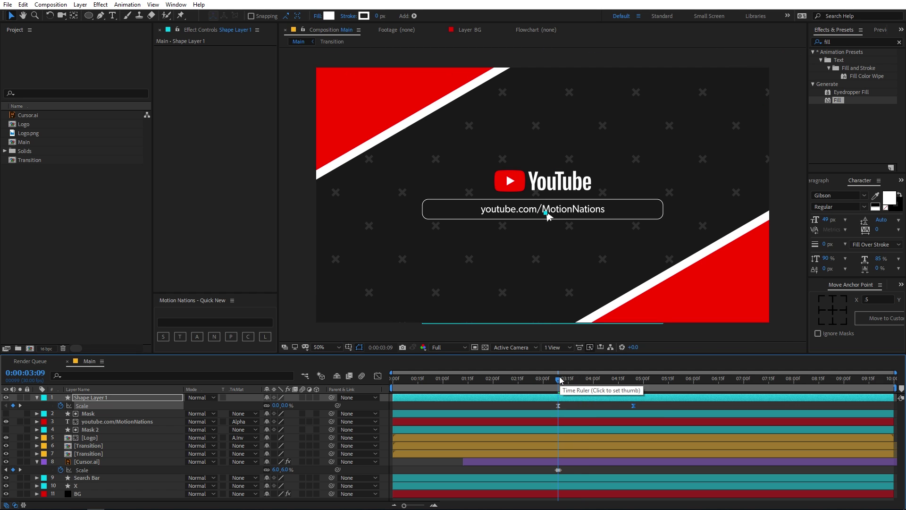
drag(396, 398, 566, 423)
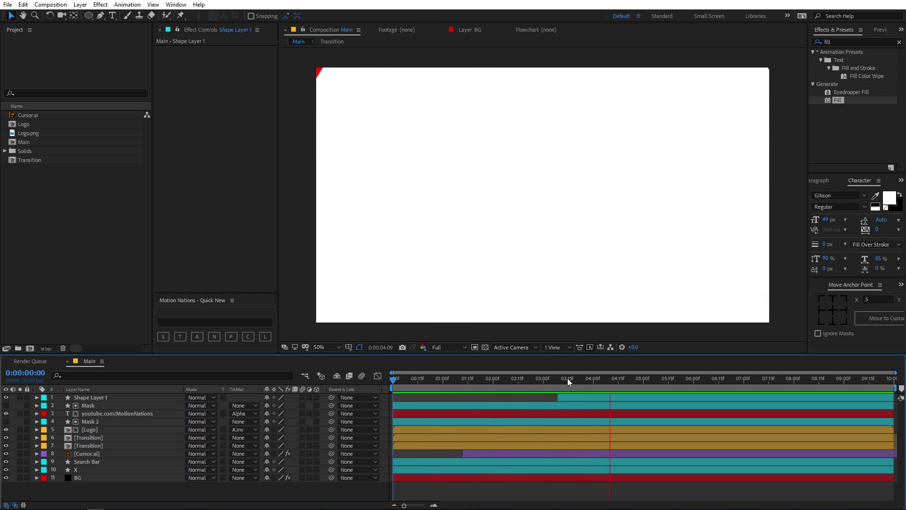
drag(600, 380, 557, 381)
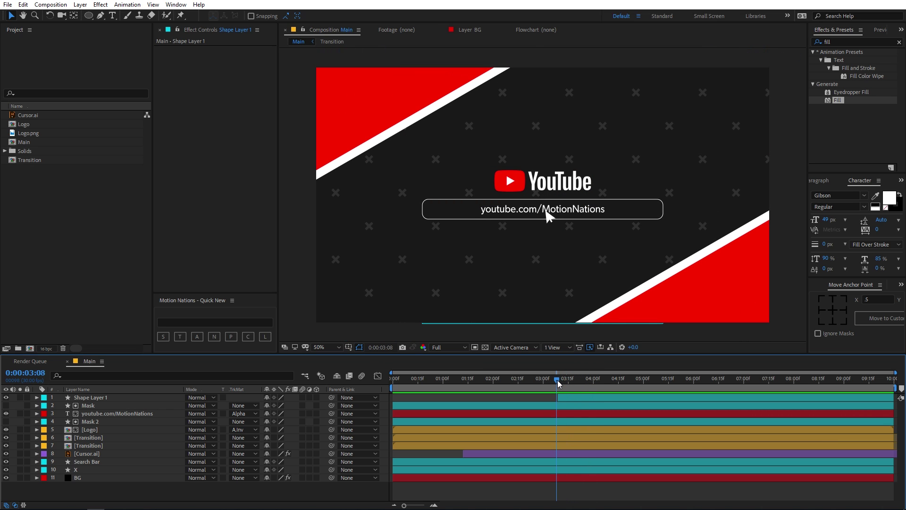
Turn off the eye switch of the youtube.com/MotionNations layer in the Main composition.
double_click(88, 431)
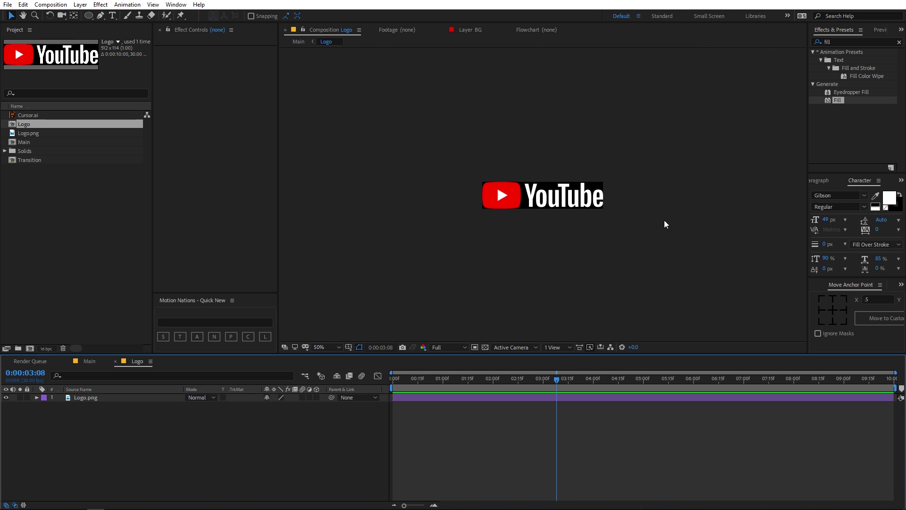
click(86, 361)
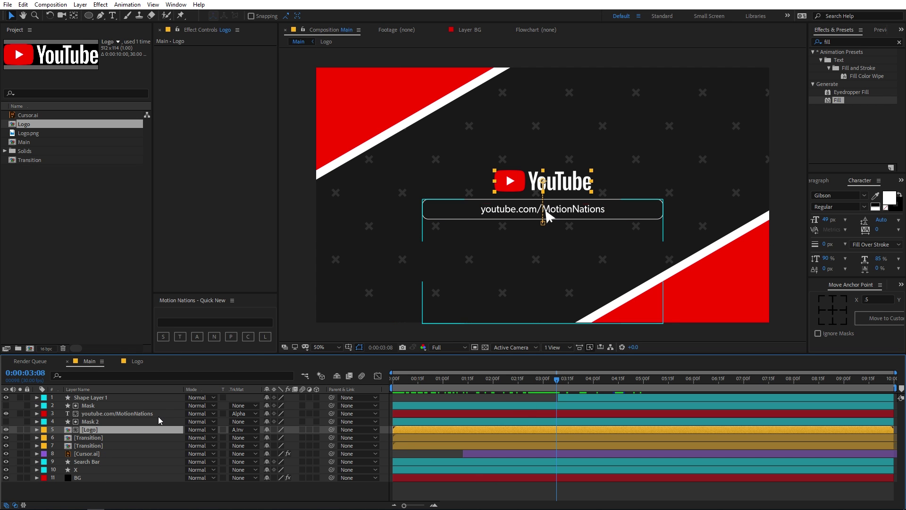
double_click(118, 413)
mouse_move(533, 383)
mouse_down()
mouse_move(599, 383)
mouse_move(503, 387)
mouse_move(617, 387)
mouse_move(529, 393)
mouse_up()
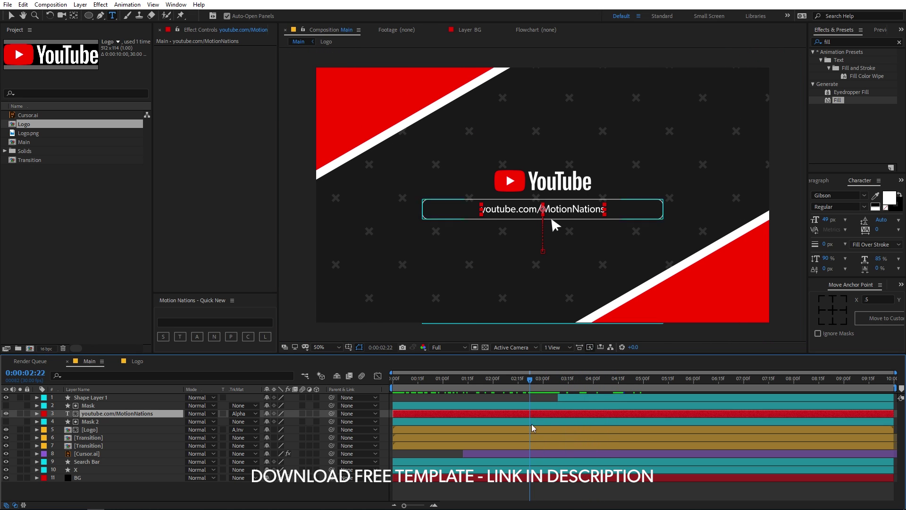
key(ctrl+shift+a)
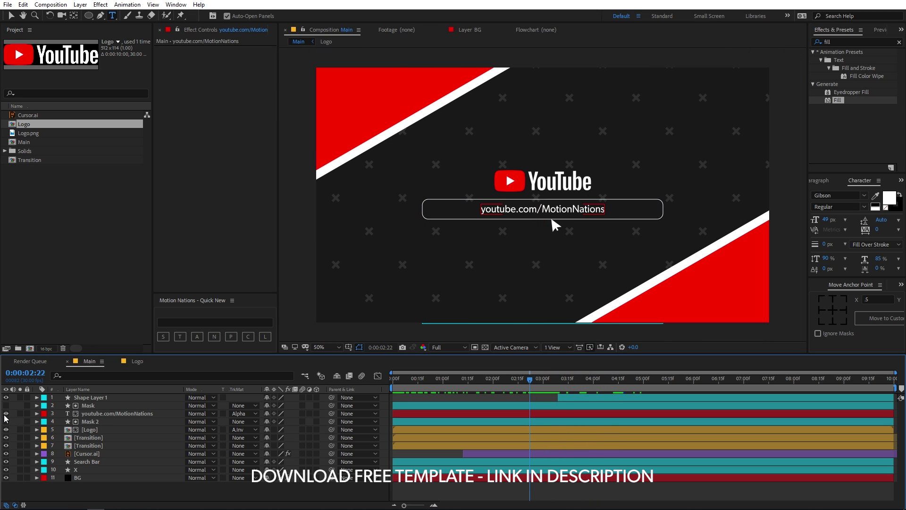
click(6, 413)
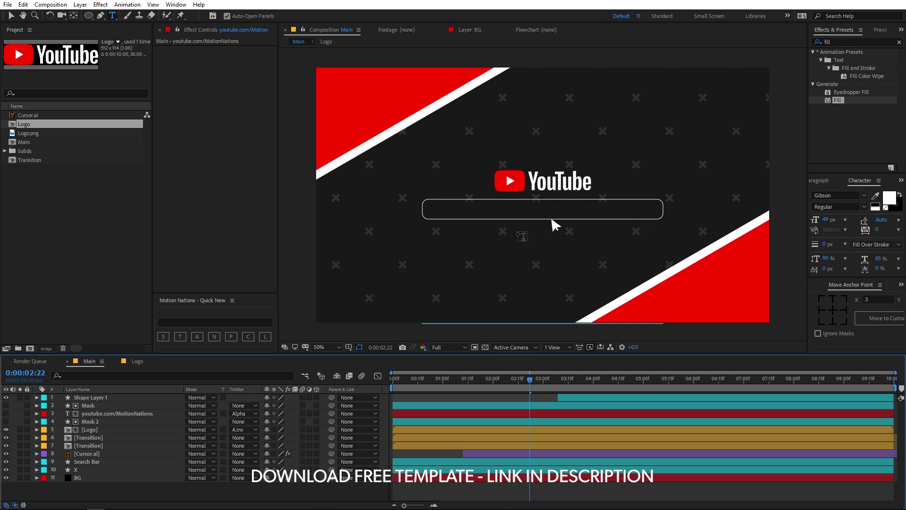
click(584, 388)
Set the work area end at 4:11 with N and play the intro from the beginning.
key(Home)
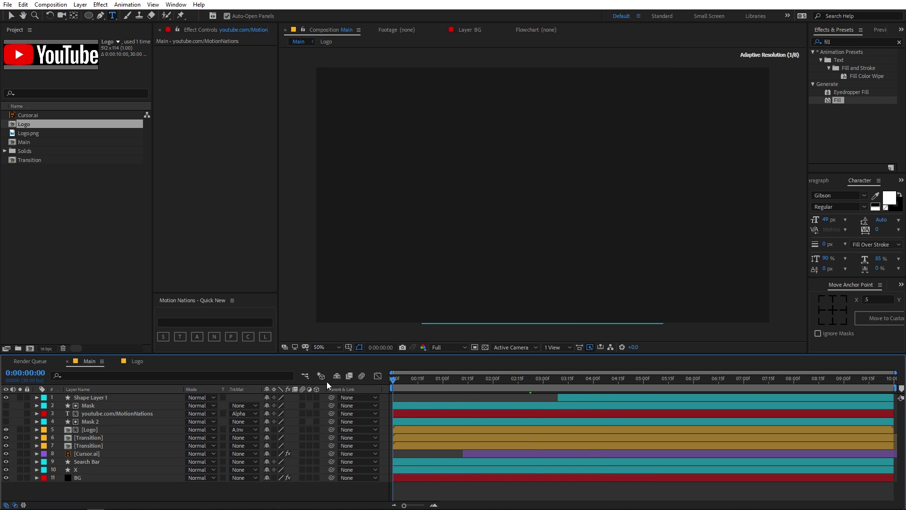
drag(439, 384, 611, 380)
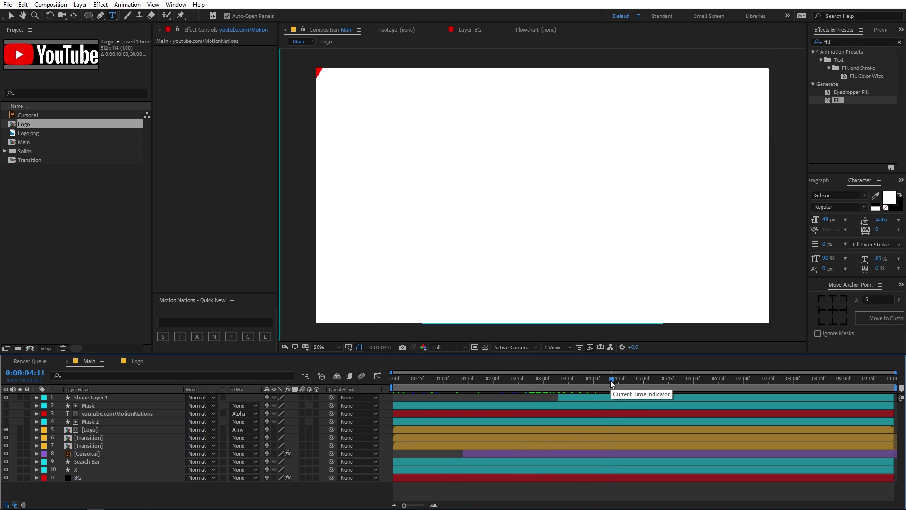
key(n)
key(space)
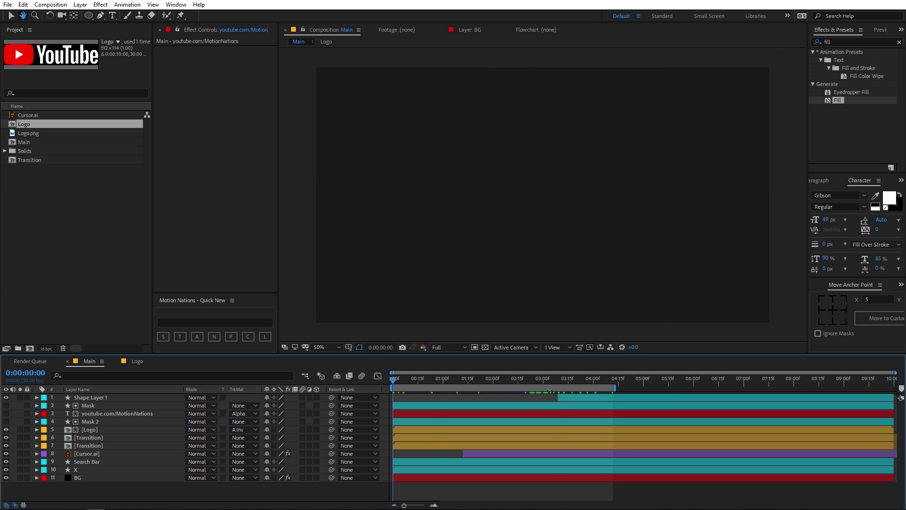